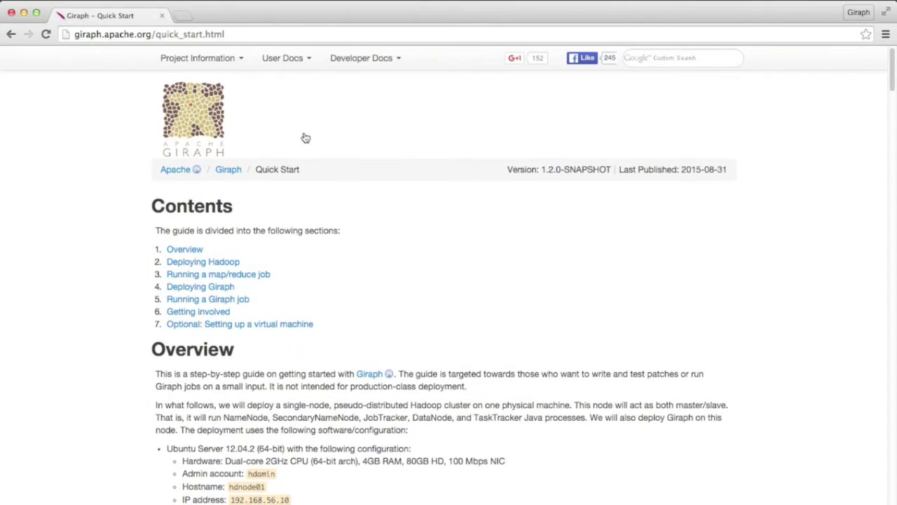
Step: Read down the Giraph Quick Start guide, then close its tab
{"action": "scroll", "coordinate": [305, 137], "scroll_direction": "down", "scroll_amount": 3}
{"action": "scroll", "coordinate": [306, 138], "scroll_direction": "down", "scroll_amount": 5}
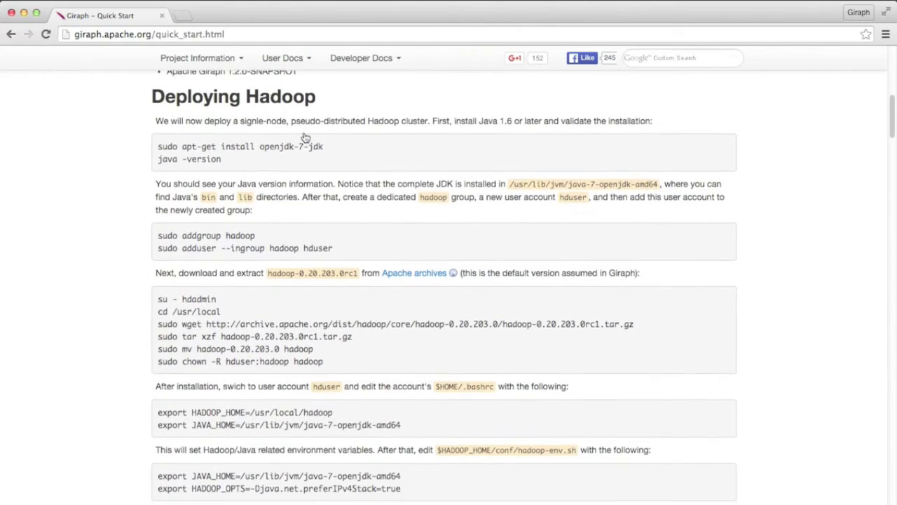
{"action": "scroll", "coordinate": [306, 138], "scroll_direction": "down", "scroll_amount": 2}
{"action": "scroll", "coordinate": [306, 138], "scroll_direction": "down", "scroll_amount": 2}
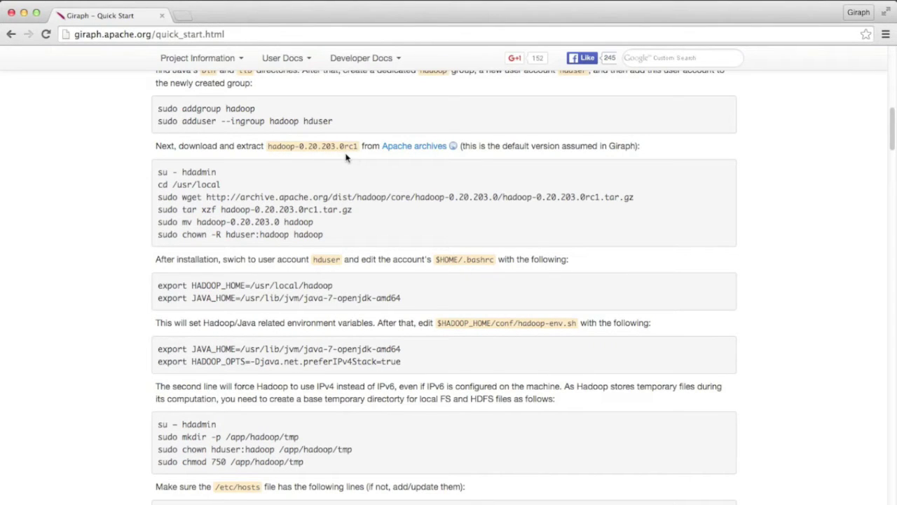
{"action": "scroll", "coordinate": [353, 158], "scroll_direction": "down", "scroll_amount": 4}
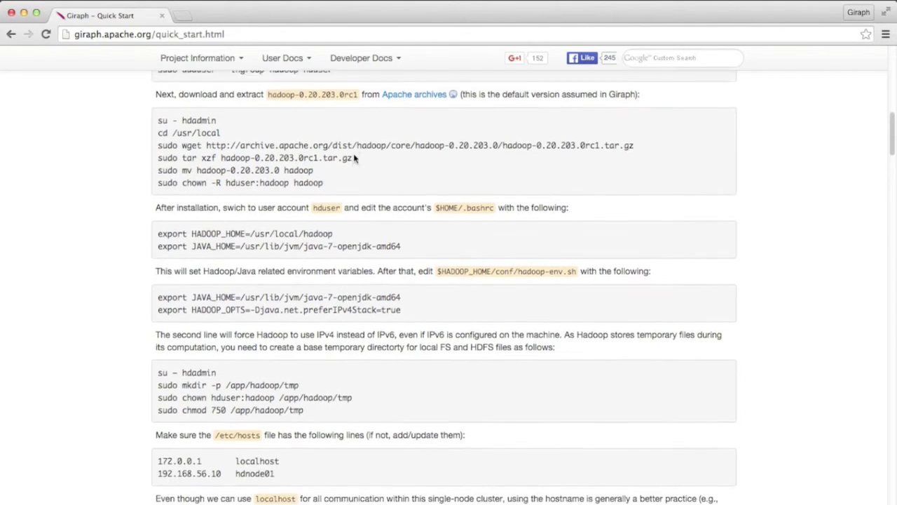
{"action": "scroll", "coordinate": [354, 158], "scroll_direction": "down", "scroll_amount": 4}
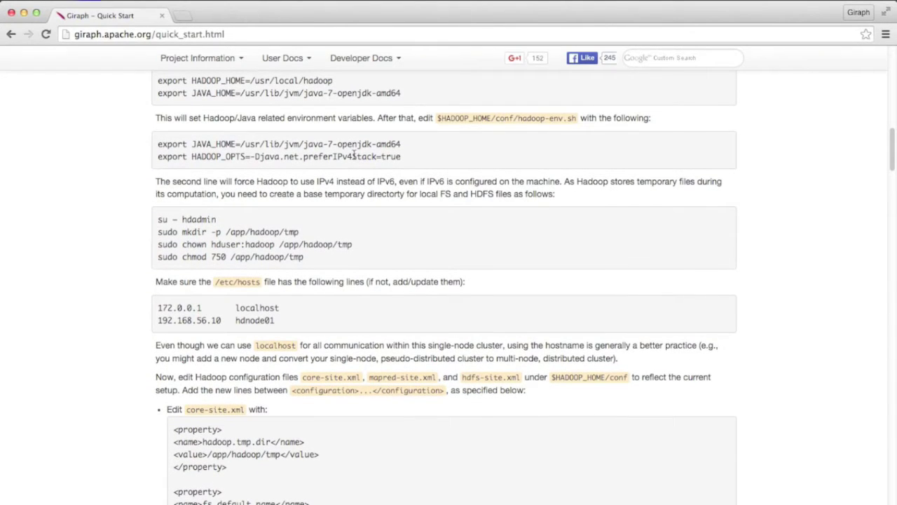
{"action": "key", "text": "super+w"}
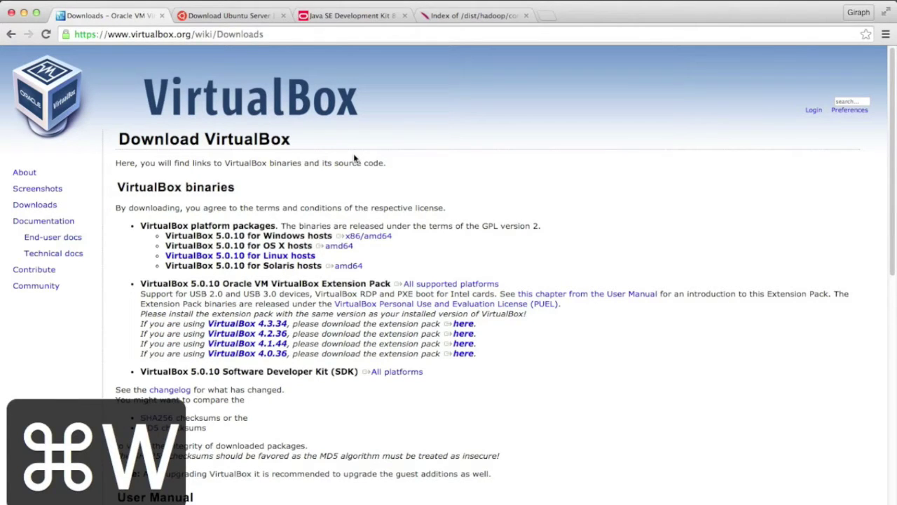
Step: Download VirtualBox 5.0.10 for OS X and Ubuntu Server 14.04.3 LTS, closing both tabs
{"action": "left_click", "coordinate": [335, 246]}
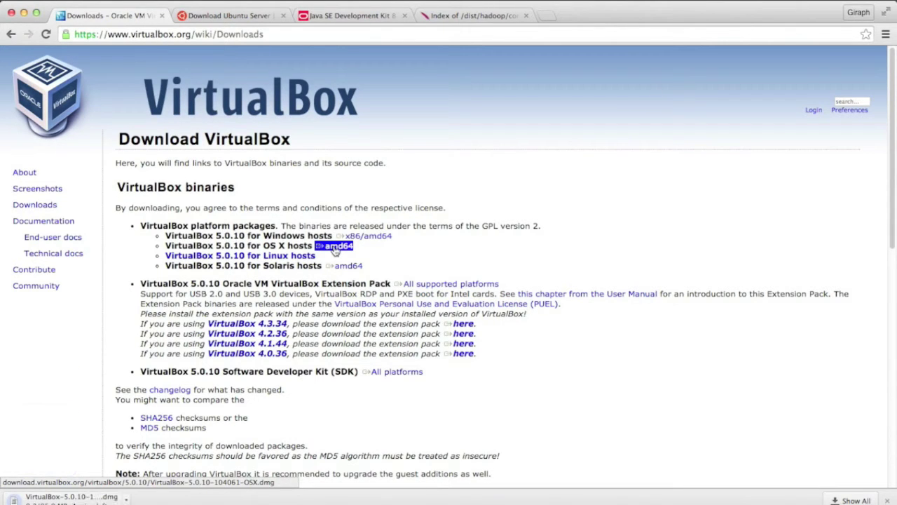
{"action": "key", "text": "super+w"}
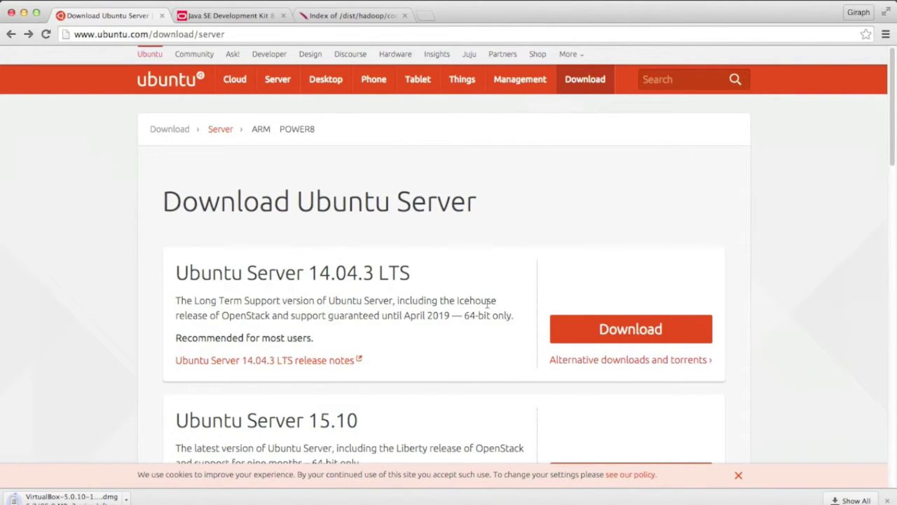
{"action": "left_click", "coordinate": [579, 330]}
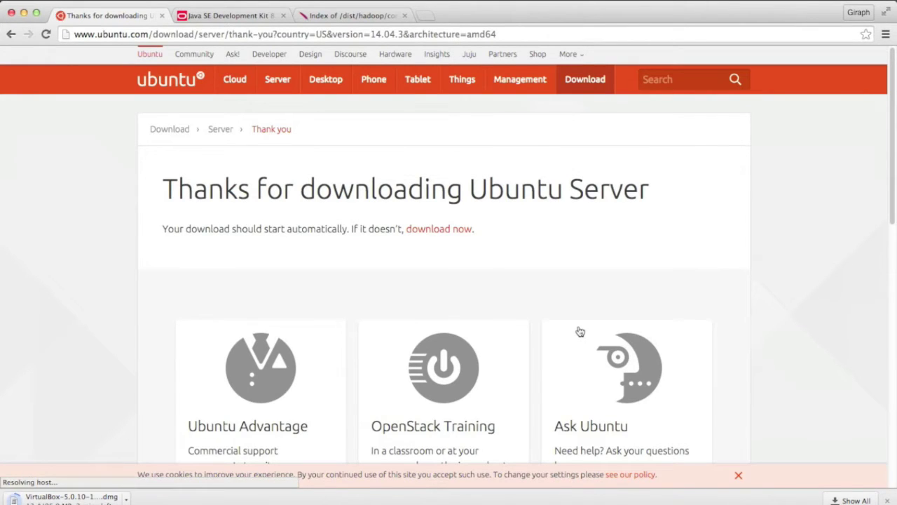
{"action": "key", "text": "super+w"}
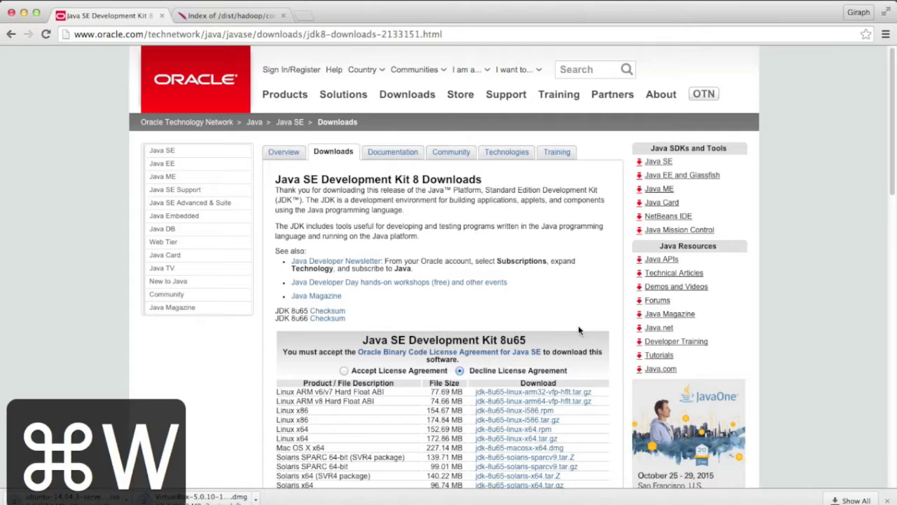
Step: Accept the licence and download jdk-8u66-linux-x64.tar.gz, then close the Oracle tab
{"action": "scroll", "coordinate": [579, 330], "scroll_direction": "down", "scroll_amount": 10}
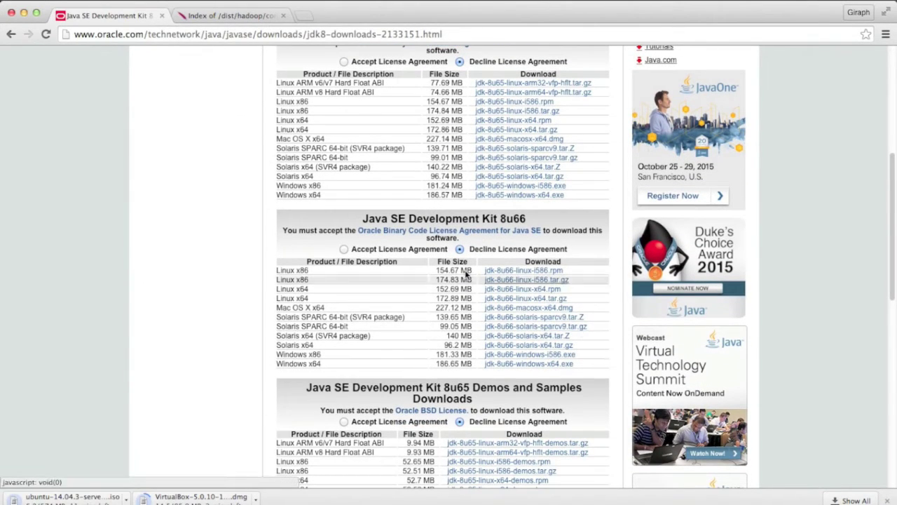
{"action": "left_click", "coordinate": [344, 249]}
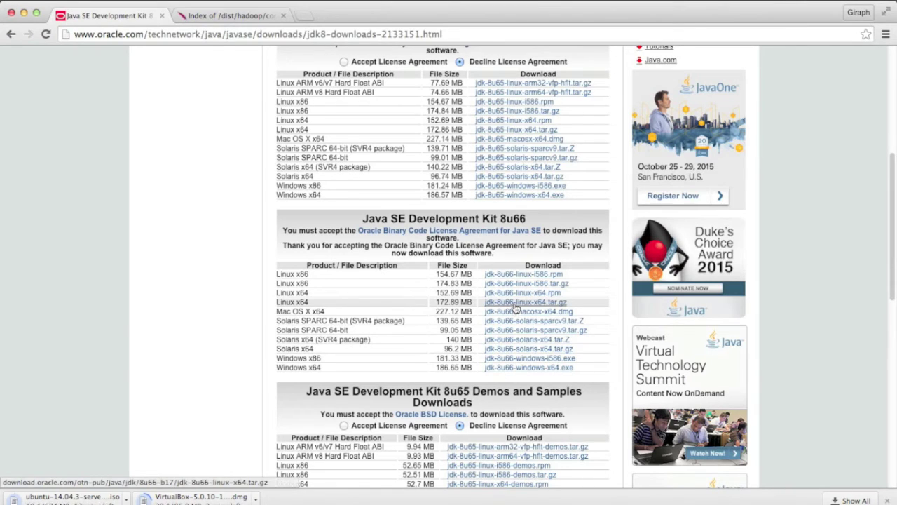
{"action": "left_click", "coordinate": [516, 302]}
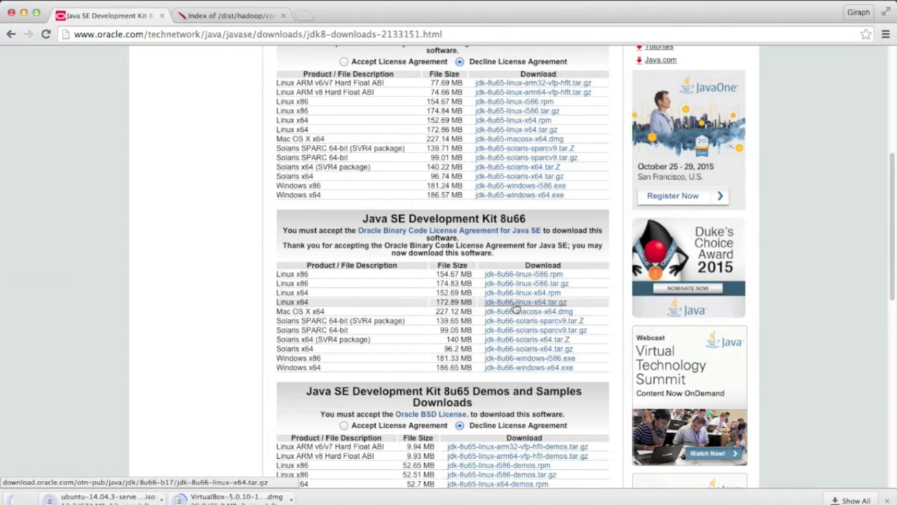
{"action": "key", "text": "super+w"}
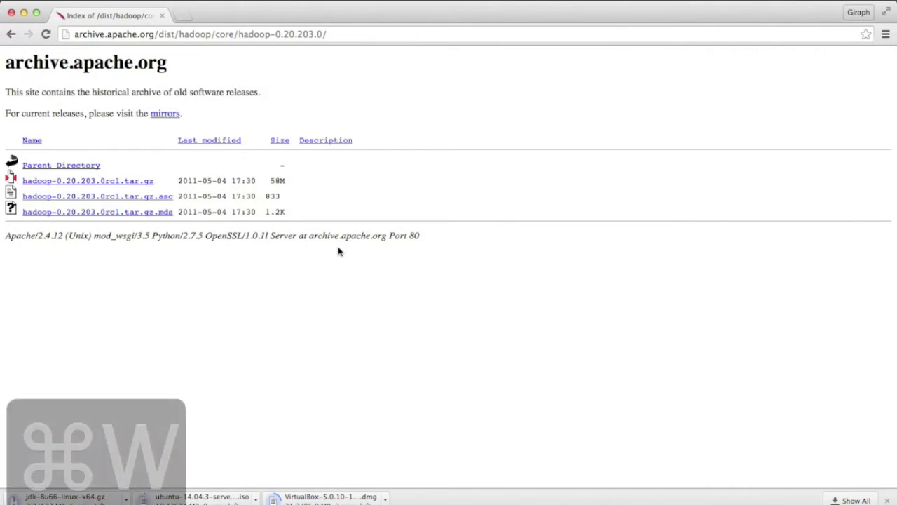
Step: Download the hadoop-0.20.203.0rc1.tar.gz archive
{"action": "left_click", "coordinate": [145, 184]}
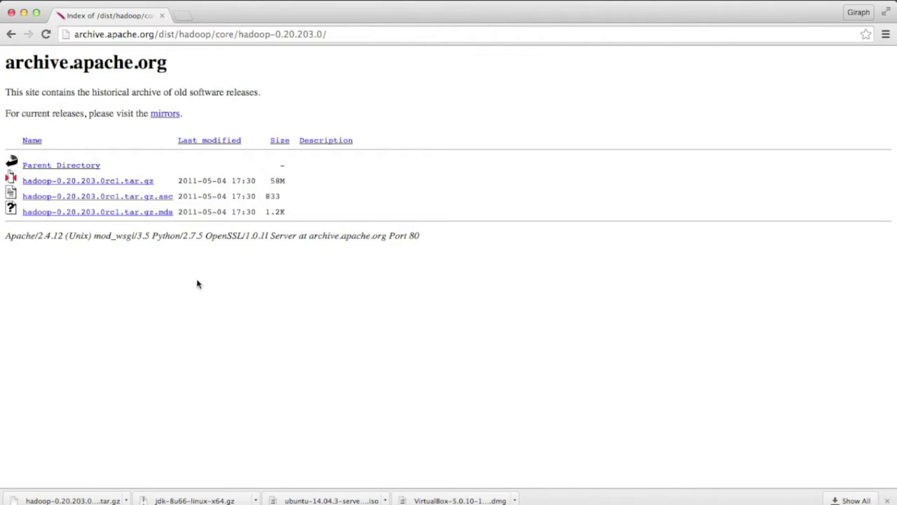
Step: Open the downloaded VirtualBox disk image from the download shelf
{"action": "left_click", "coordinate": [445, 500]}
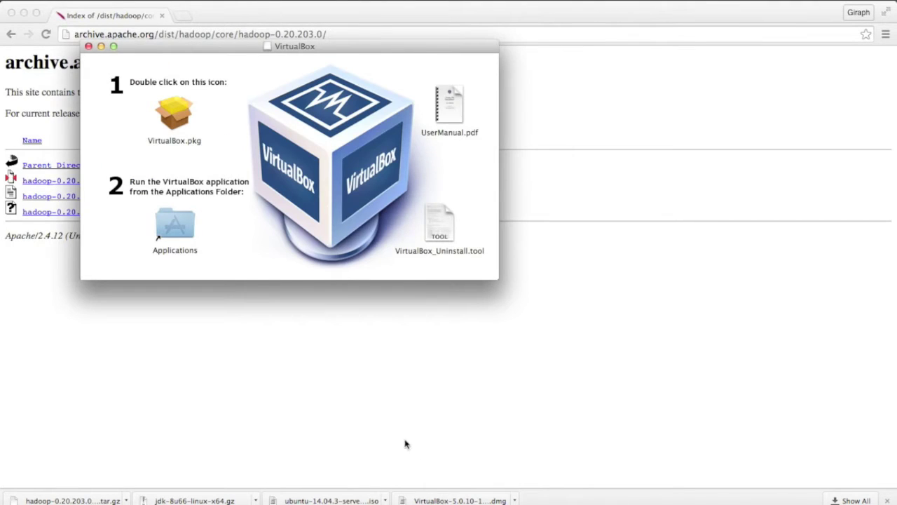
Step: Install VirtualBox.pkg for all users on Macintosh HD, authorising with the admin password
{"action": "double_click", "coordinate": [175, 111]}
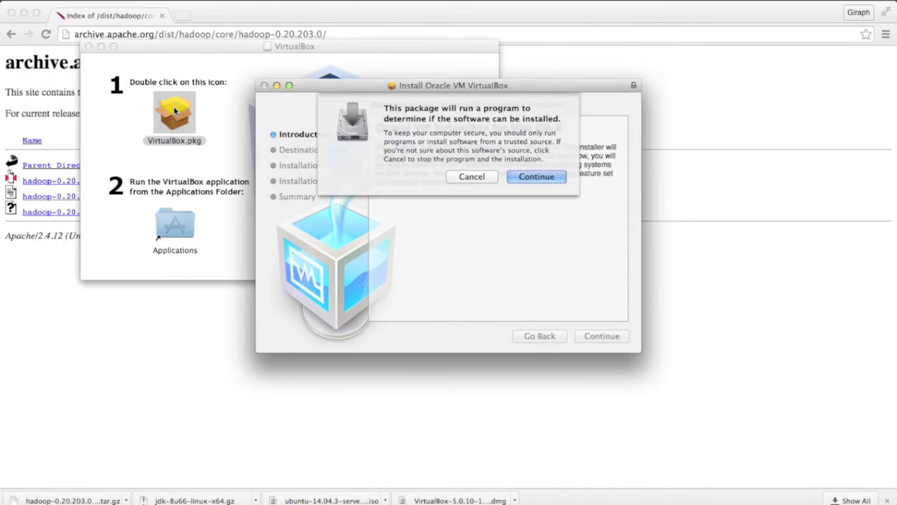
{"action": "left_click", "coordinate": [520, 179]}
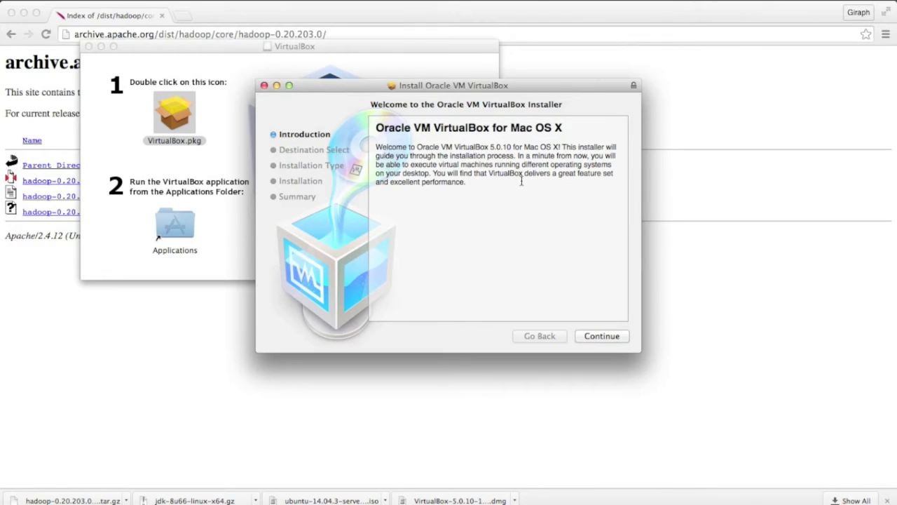
{"action": "left_click", "coordinate": [591, 337]}
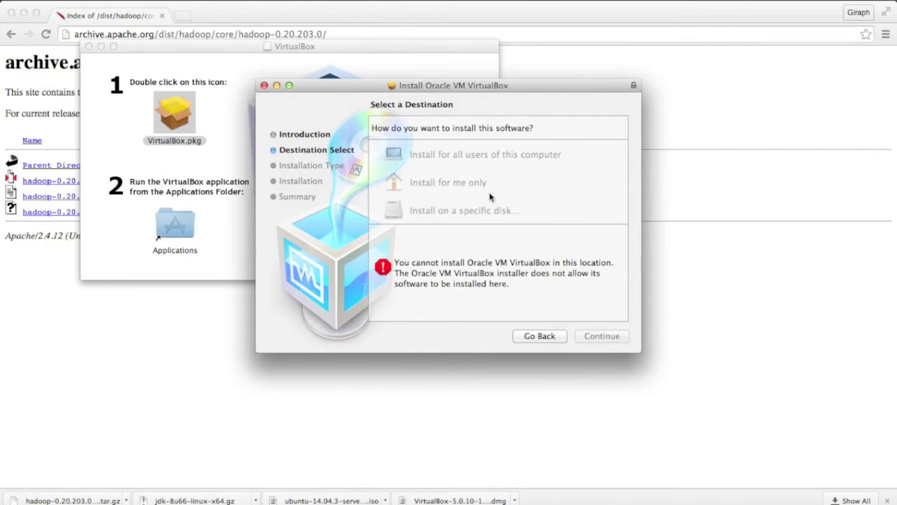
{"action": "left_click", "coordinate": [440, 155]}
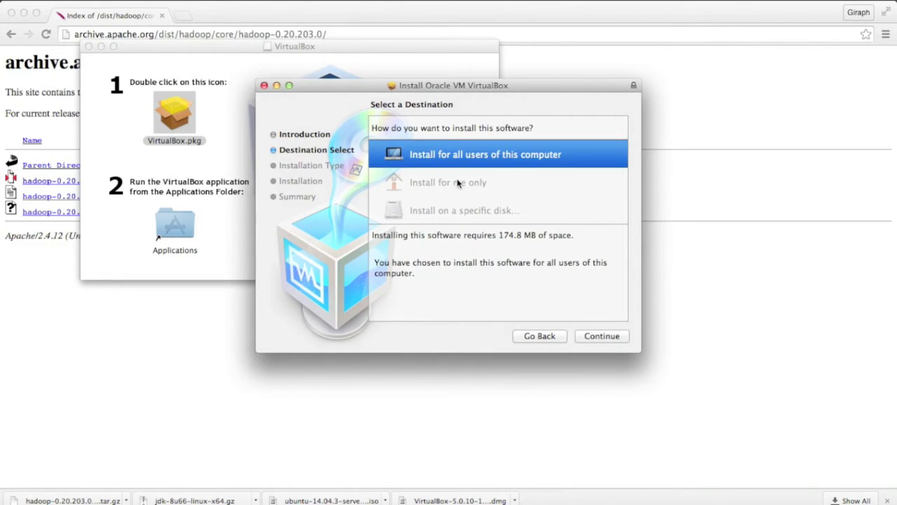
{"action": "left_click", "coordinate": [591, 336]}
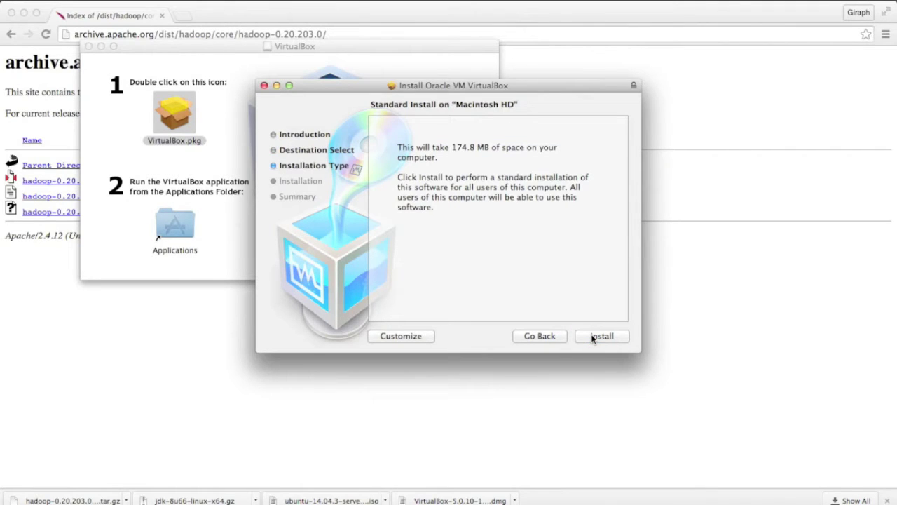
{"action": "left_click", "coordinate": [592, 337]}
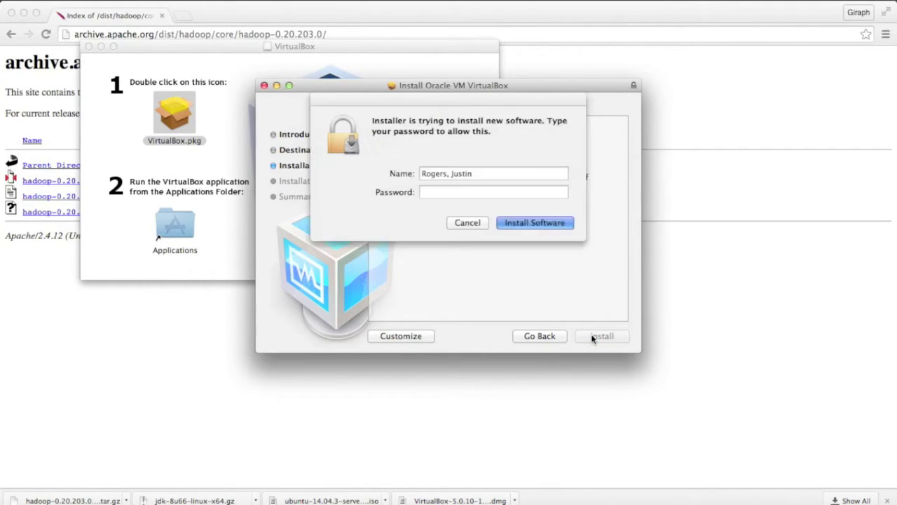
{"action": "type", "text": "•••••••••••"}
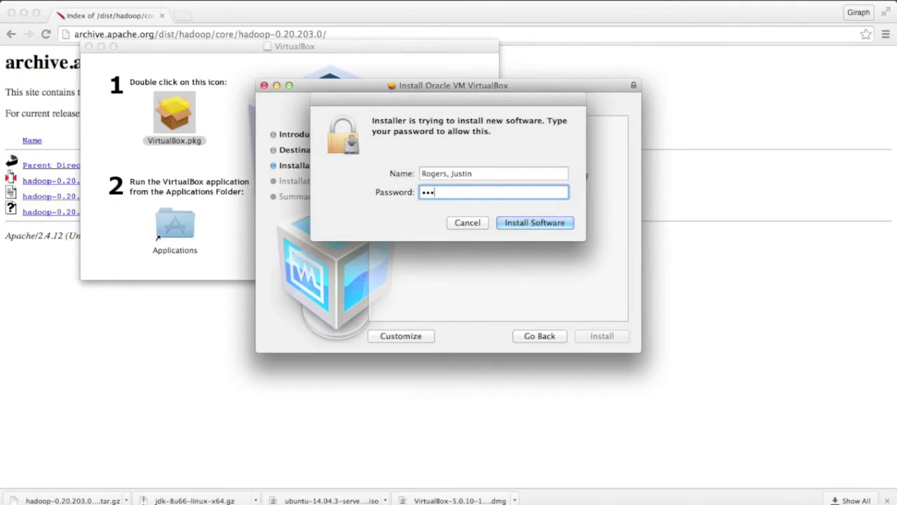
{"action": "type", "text": "•••••••••"}
{"action": "key", "text": "Return"}
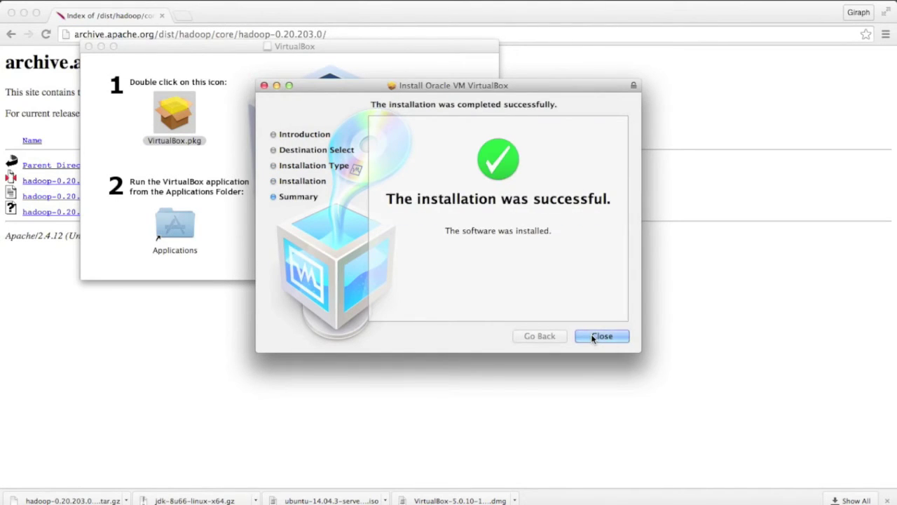
{"action": "left_click", "coordinate": [592, 335]}
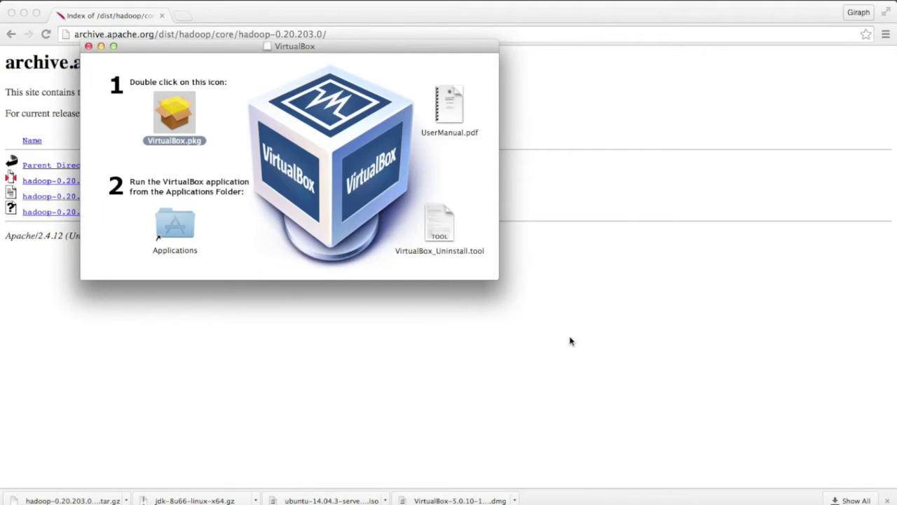
Step: Close the disk image window and launch VirtualBox from the Applications folder
{"action": "left_click", "coordinate": [89, 47]}
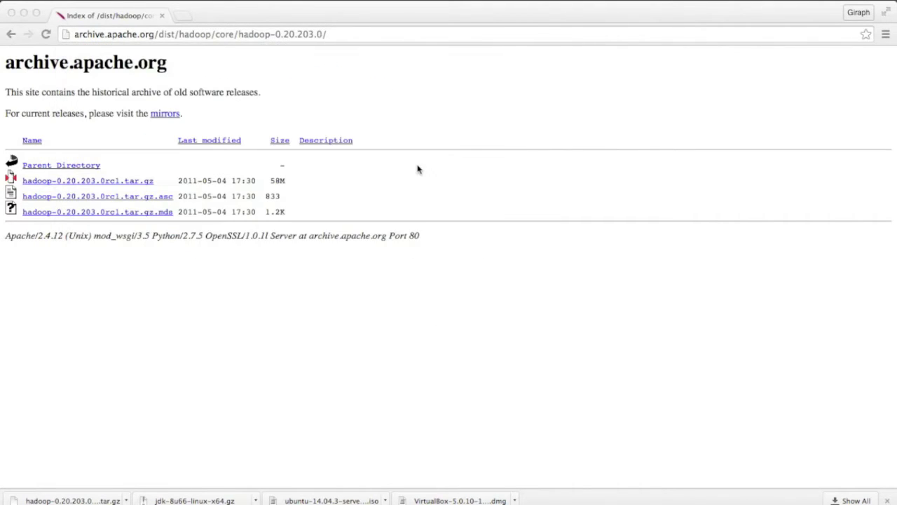
{"action": "left_click", "coordinate": [171, 2]}
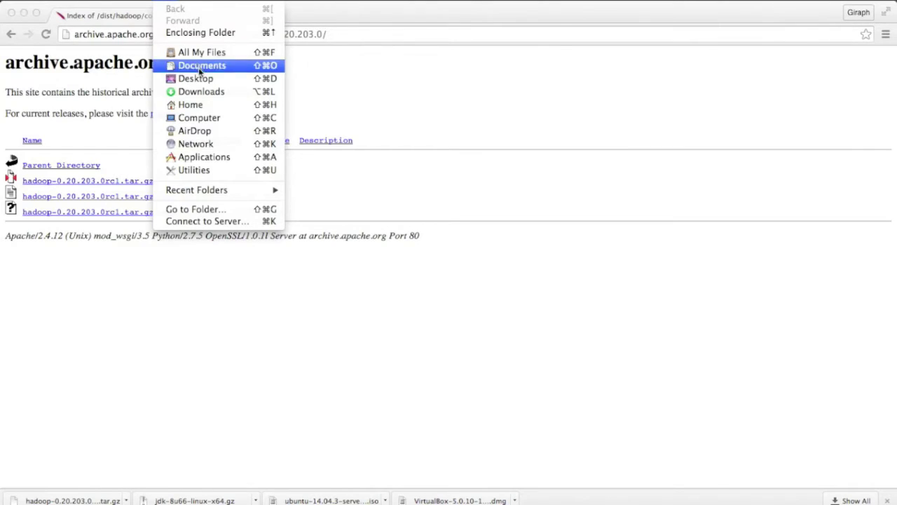
{"action": "left_click", "coordinate": [207, 156]}
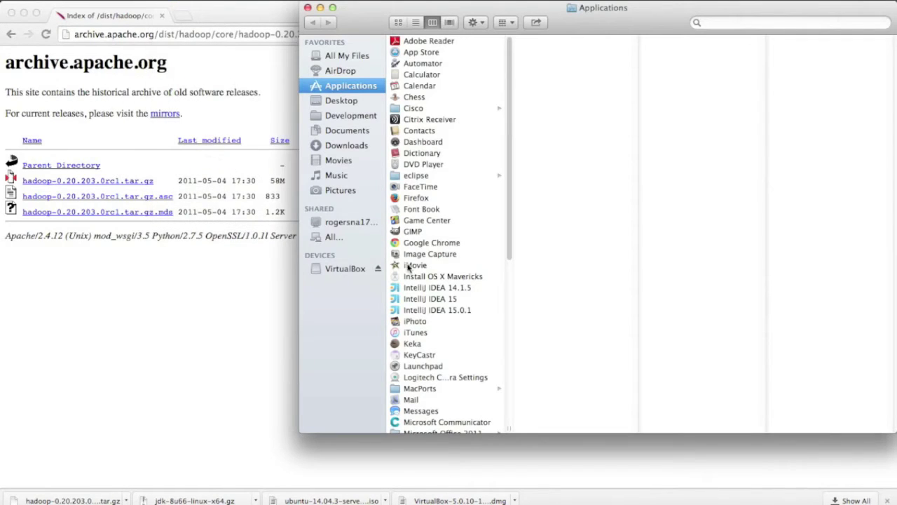
{"action": "scroll", "coordinate": [408, 267], "scroll_direction": "down", "scroll_amount": 10}
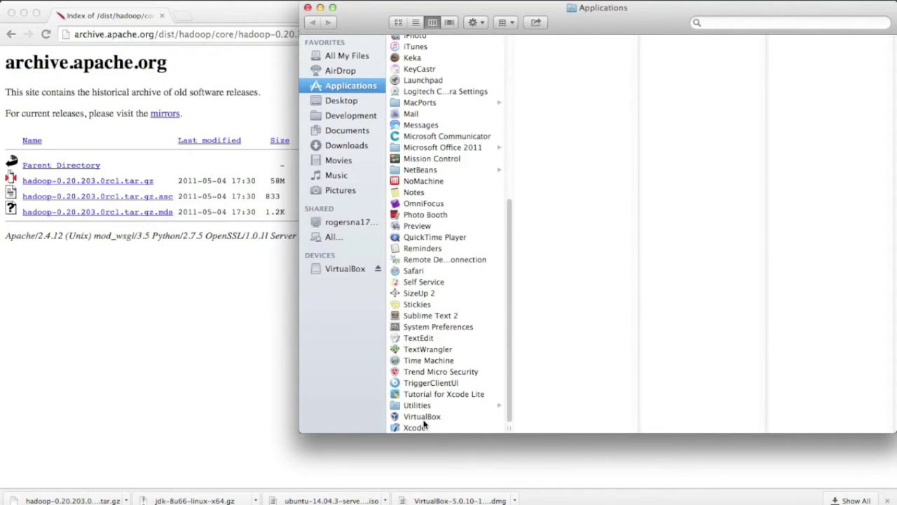
{"action": "left_click", "coordinate": [423, 416]}
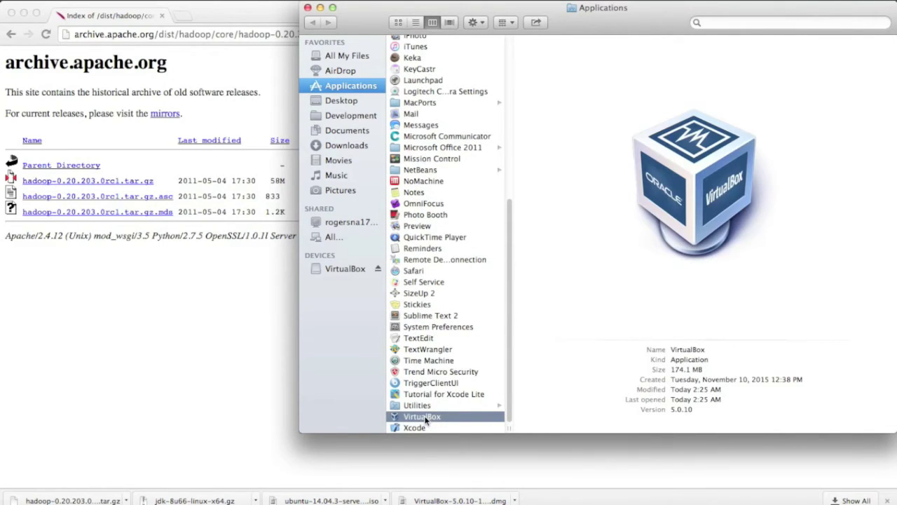
{"action": "left_click", "coordinate": [307, 8]}
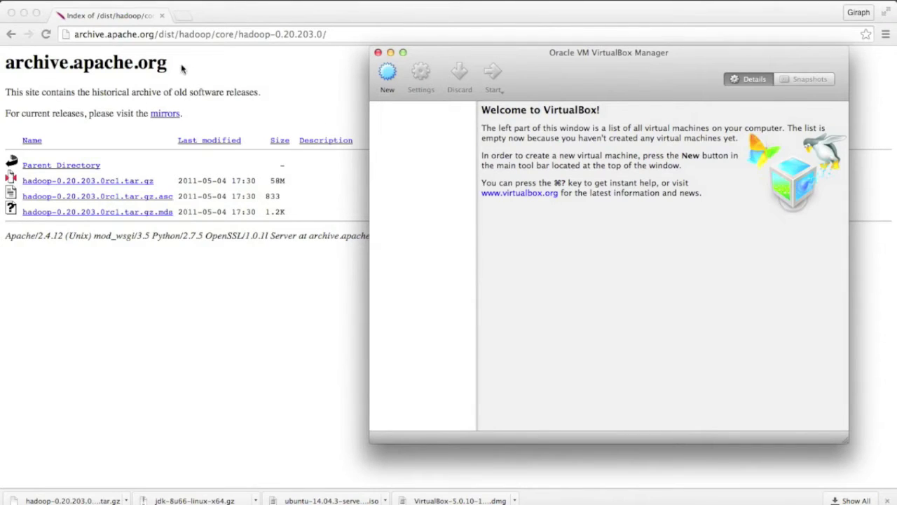
Step: Close Chrome and start a new VM named giraph, Ubuntu (64-bit), with 4000 MB memory
{"action": "left_click", "coordinate": [11, 13]}
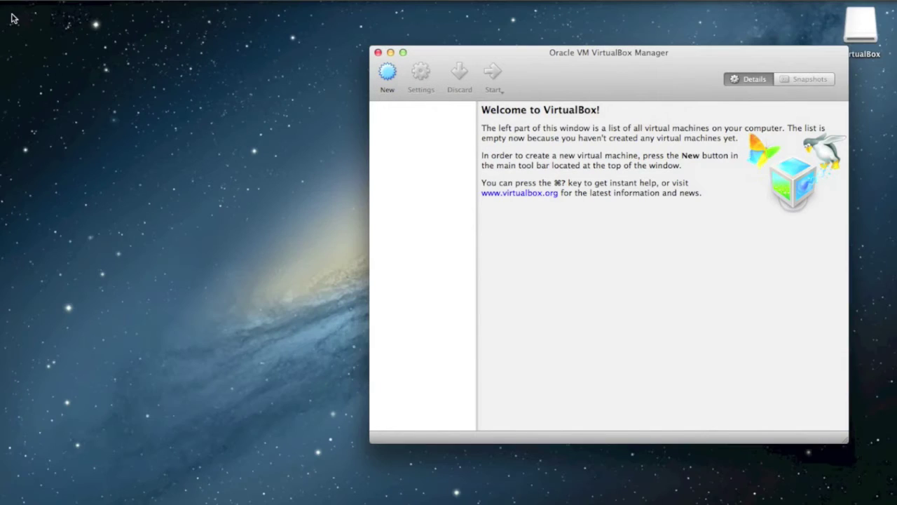
{"action": "left_click", "coordinate": [386, 73]}
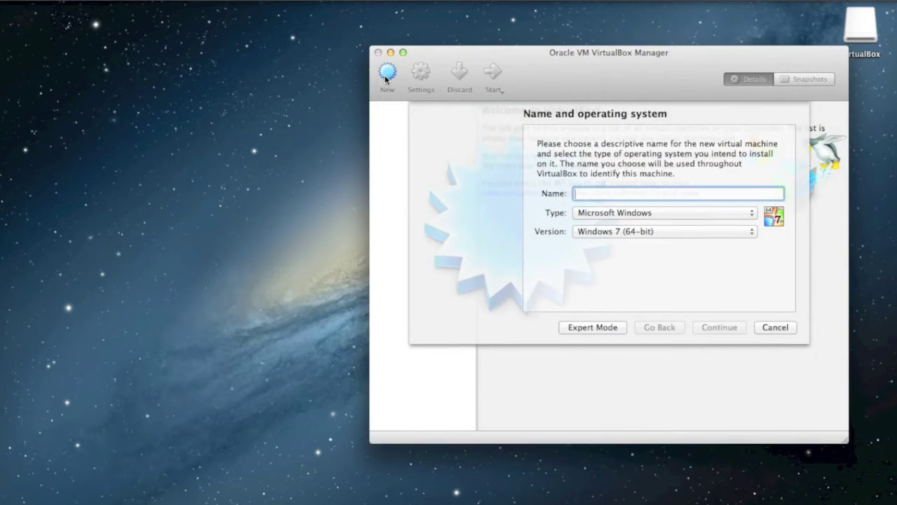
{"action": "type", "text": "gi"}
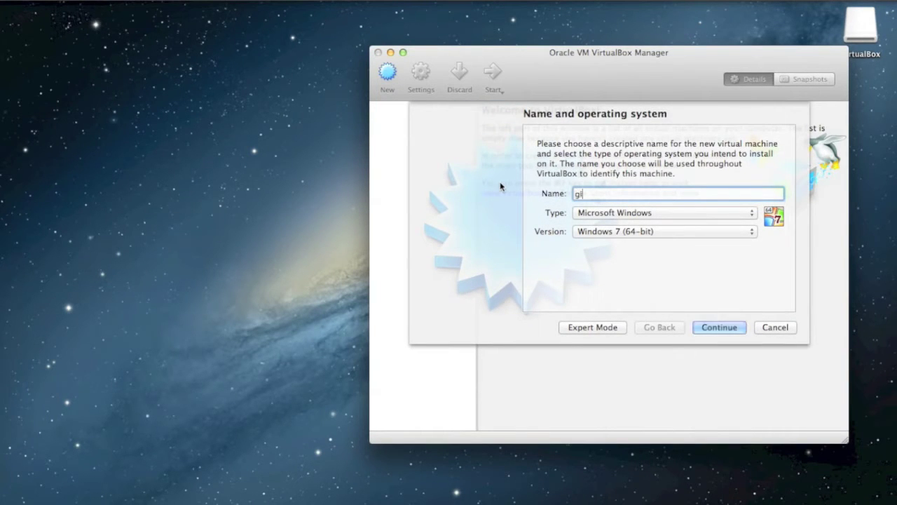
{"action": "type", "text": "raph"}
{"action": "key", "text": "Tab"}
{"action": "key", "text": "Down"}
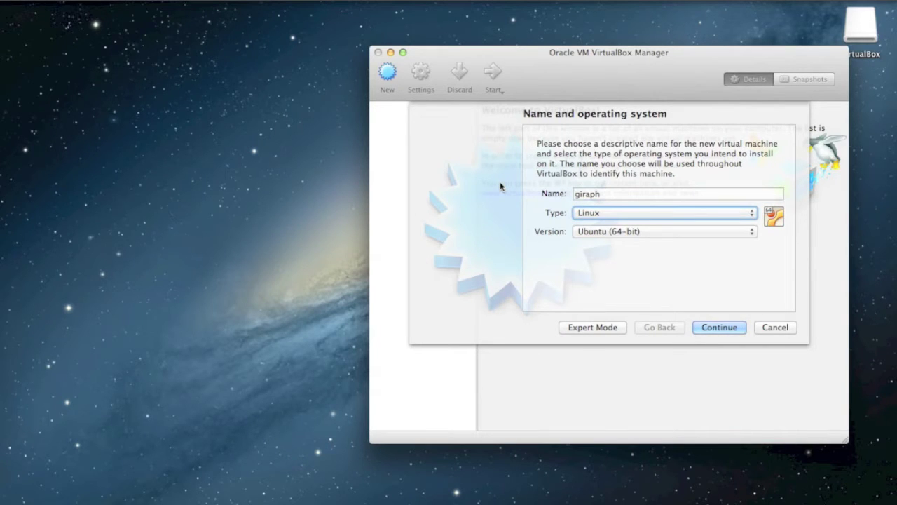
{"action": "left_click", "coordinate": [723, 326]}
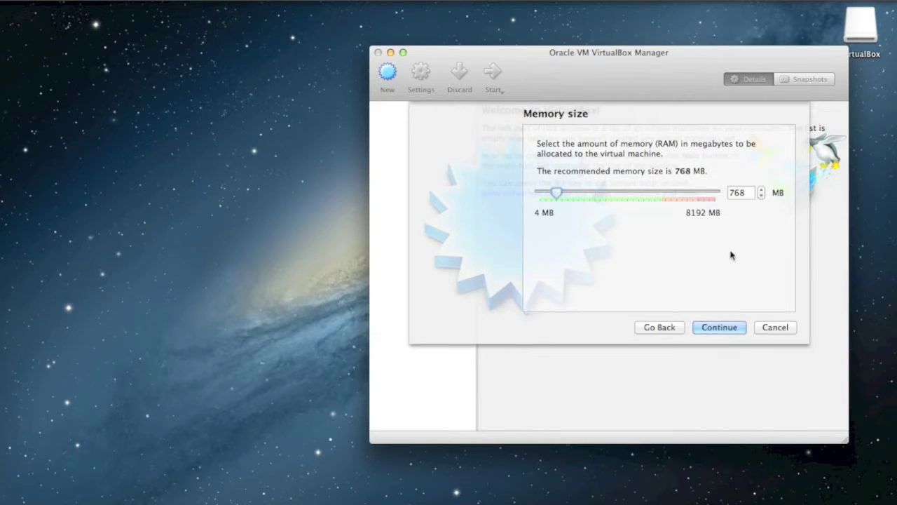
{"action": "left_click", "coordinate": [737, 192]}
{"action": "type", "text": "4000"}
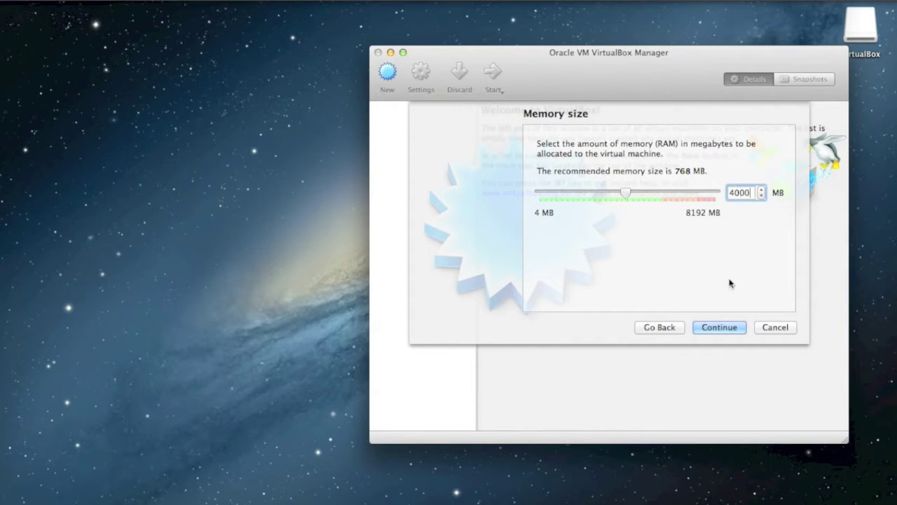
{"action": "left_click", "coordinate": [720, 327]}
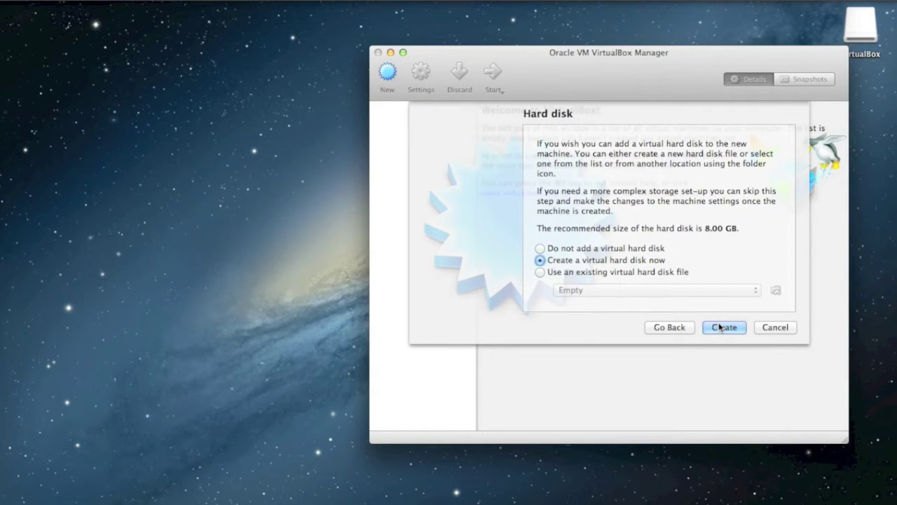
Step: Give giraph a new fixed-size 15 GB VDI disk and create the machine
{"action": "left_click", "coordinate": [719, 326]}
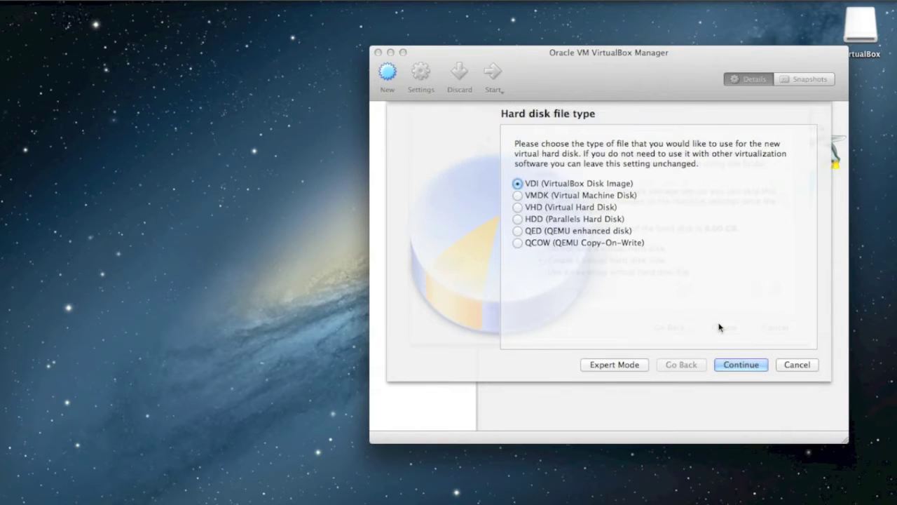
{"action": "left_click", "coordinate": [742, 364]}
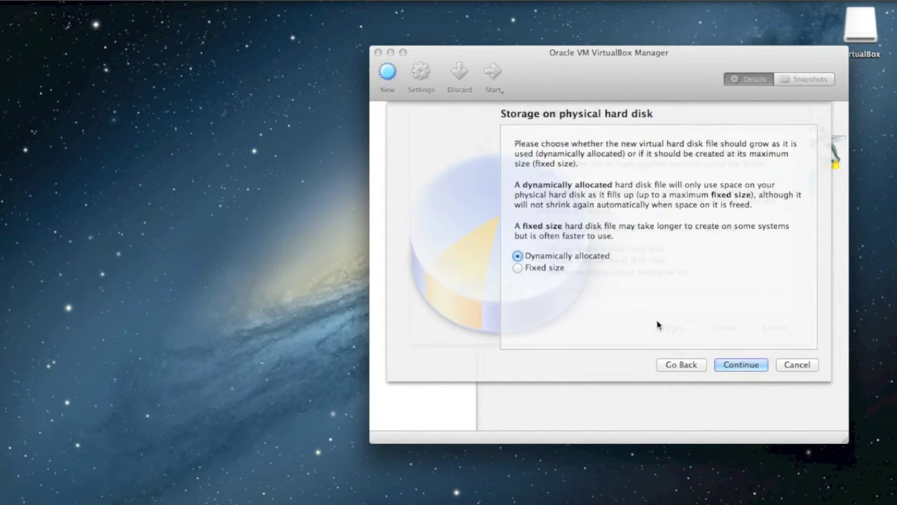
{"action": "left_click", "coordinate": [518, 269]}
{"action": "left_click", "coordinate": [726, 363]}
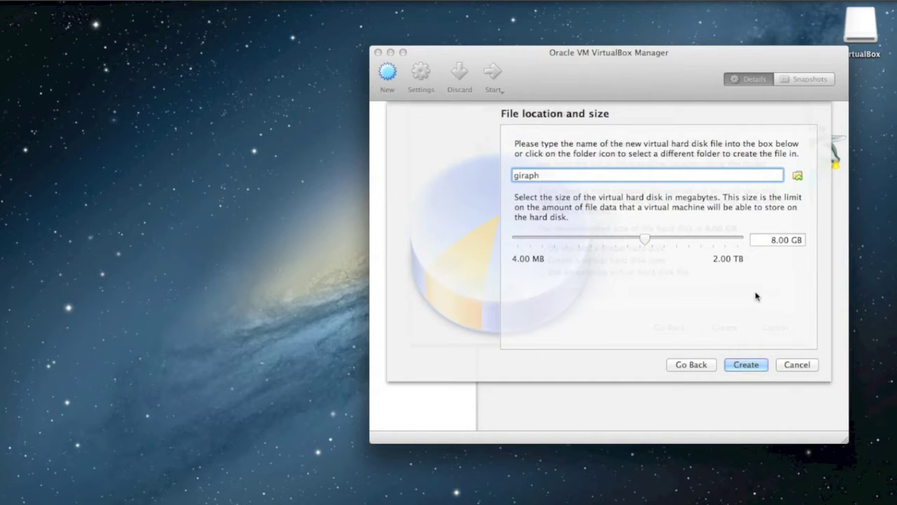
{"action": "left_click", "coordinate": [774, 240]}
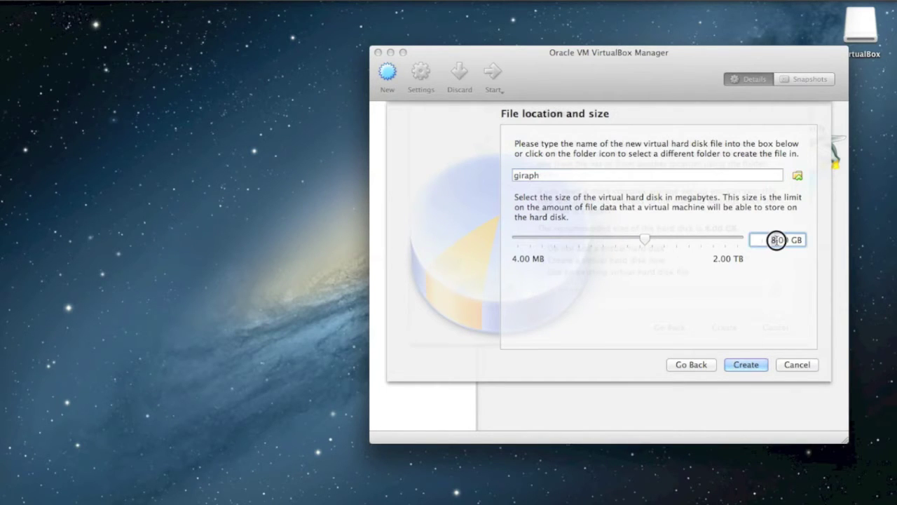
{"action": "type", "text": "15"}
{"action": "left_click", "coordinate": [744, 365]}
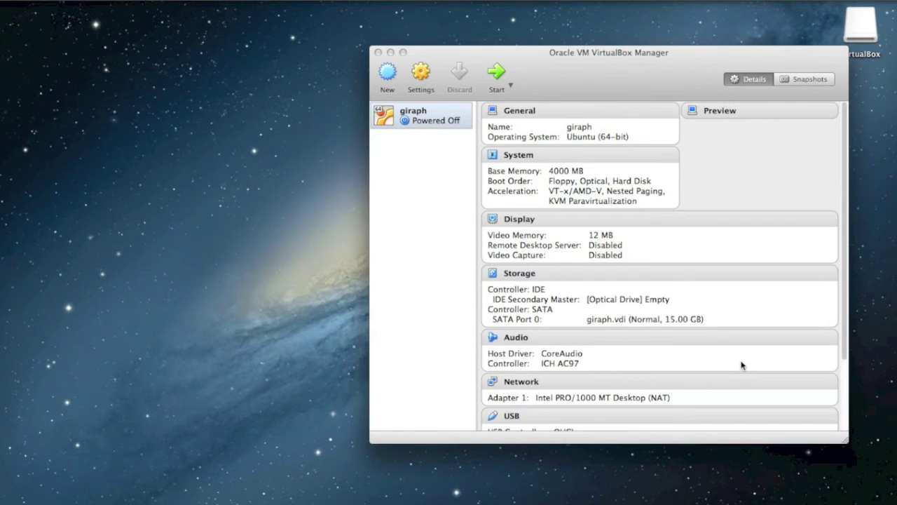
Step: Attach ubuntu-14.04.3-server-amd64.iso to giraph's empty optical drive and save the settings
{"action": "left_click", "coordinate": [742, 364]}
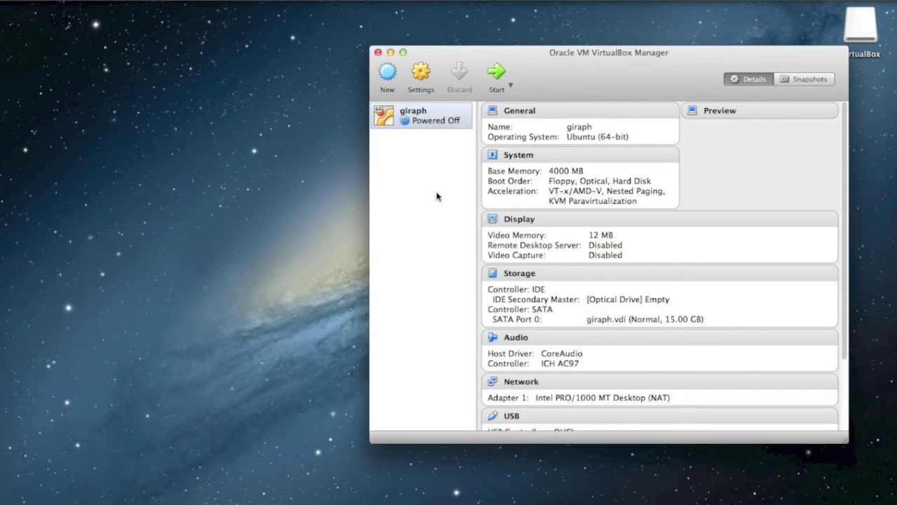
{"action": "right_click", "coordinate": [418, 123]}
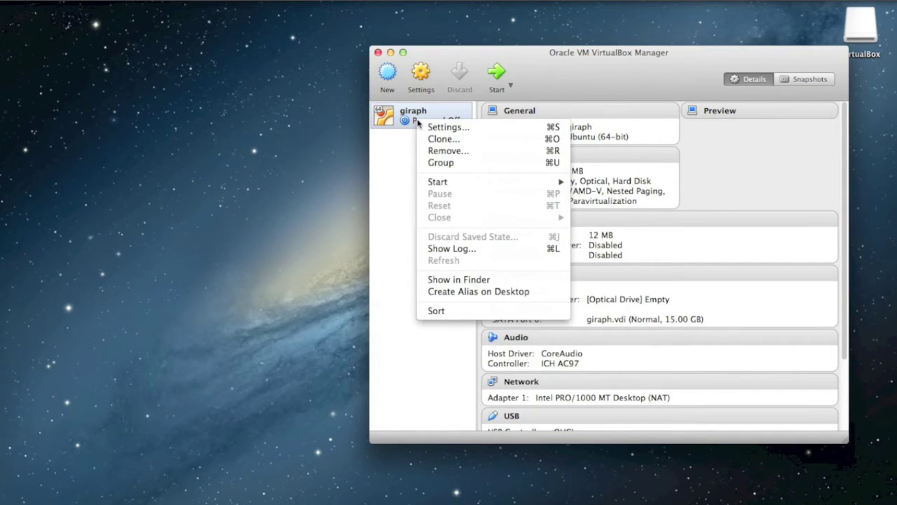
{"action": "left_click", "coordinate": [434, 130]}
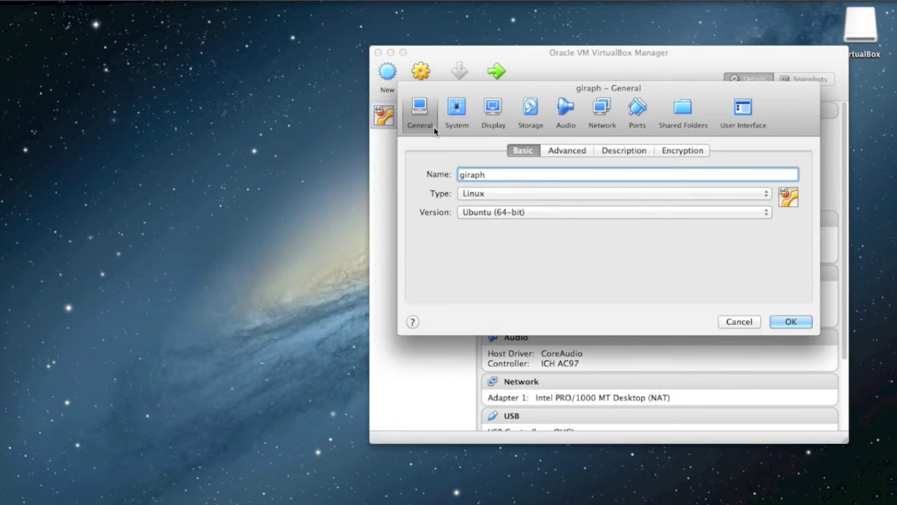
{"action": "left_click", "coordinate": [535, 117]}
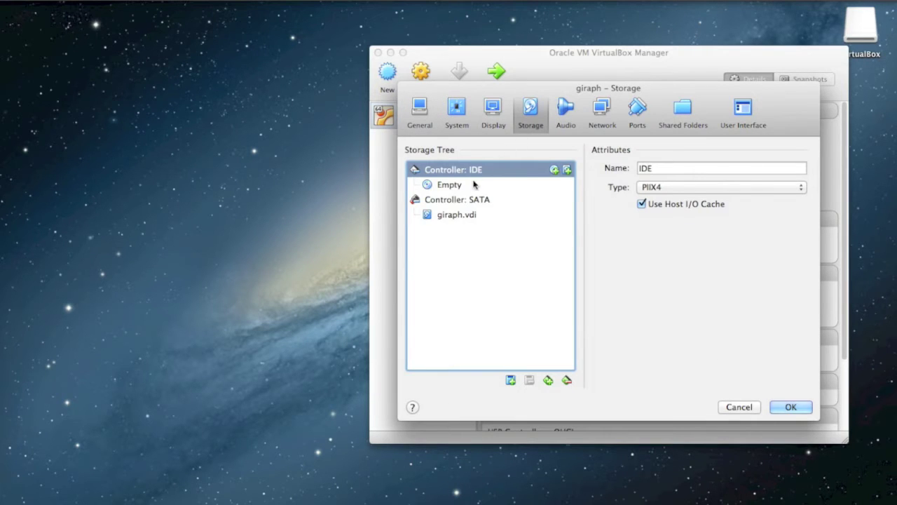
{"action": "left_click", "coordinate": [471, 185]}
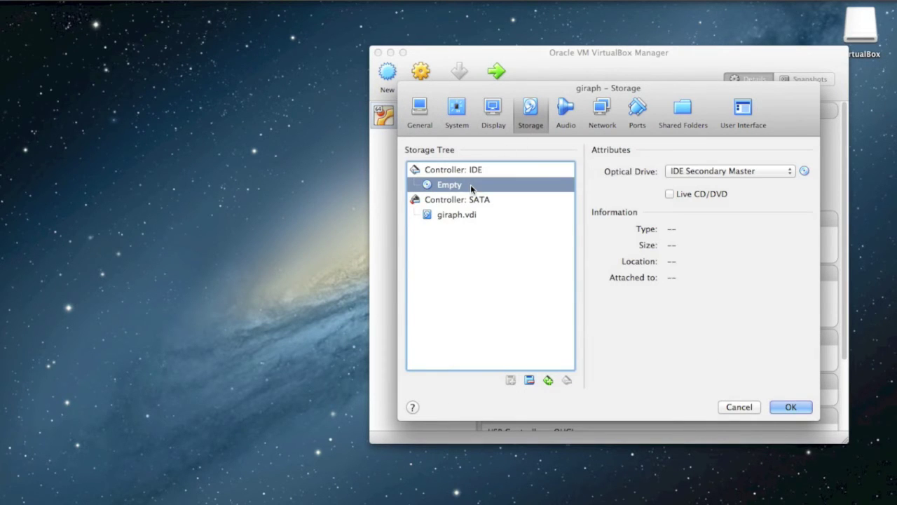
{"action": "left_click", "coordinate": [805, 171]}
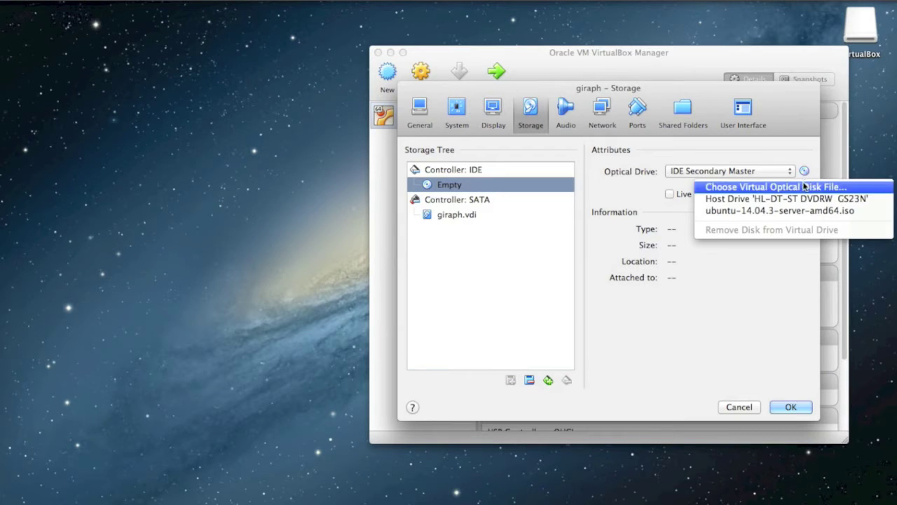
{"action": "left_click", "coordinate": [805, 186]}
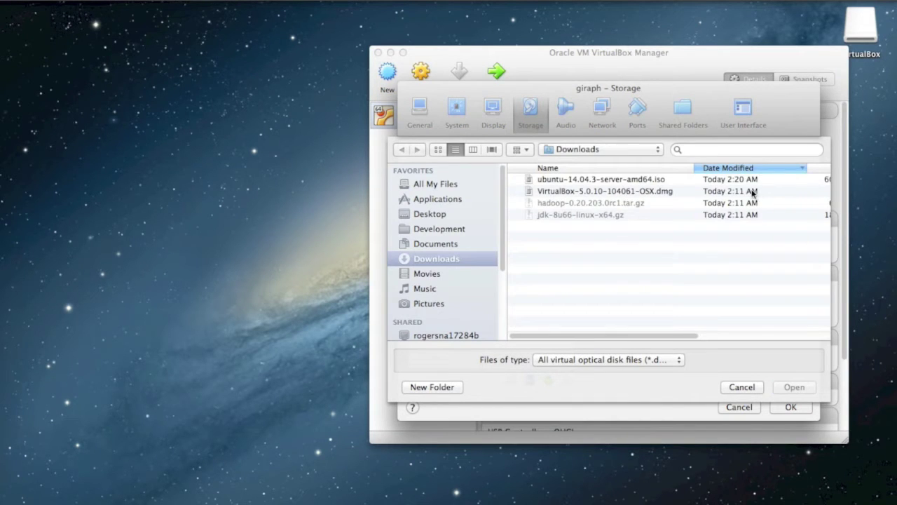
{"action": "left_click", "coordinate": [666, 177]}
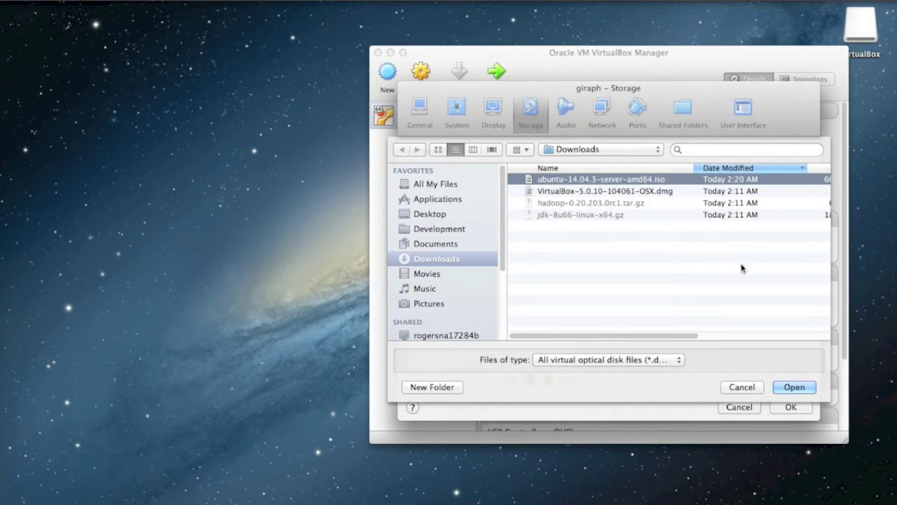
{"action": "left_click", "coordinate": [794, 389]}
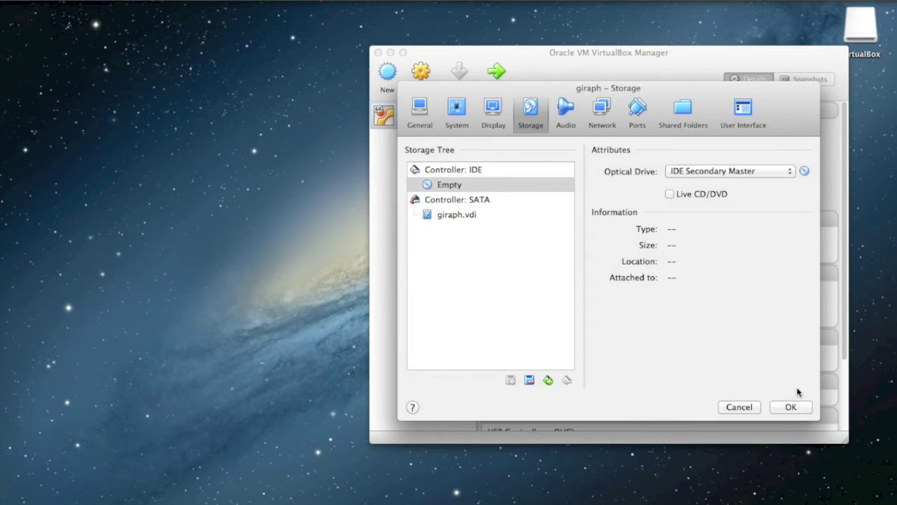
{"action": "left_click", "coordinate": [797, 408]}
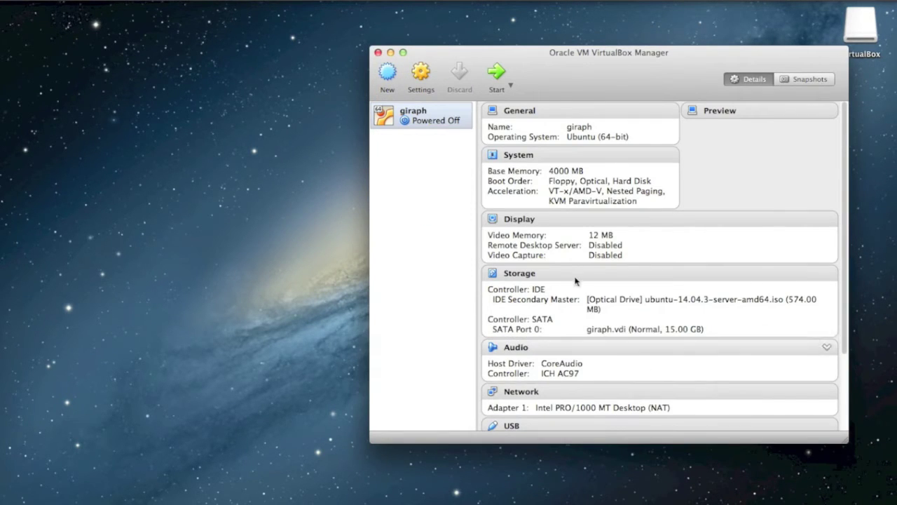
Step: Boot giraph and choose English, United States, and an English (US) keyboard without auto-detection
{"action": "left_click", "coordinate": [496, 75]}
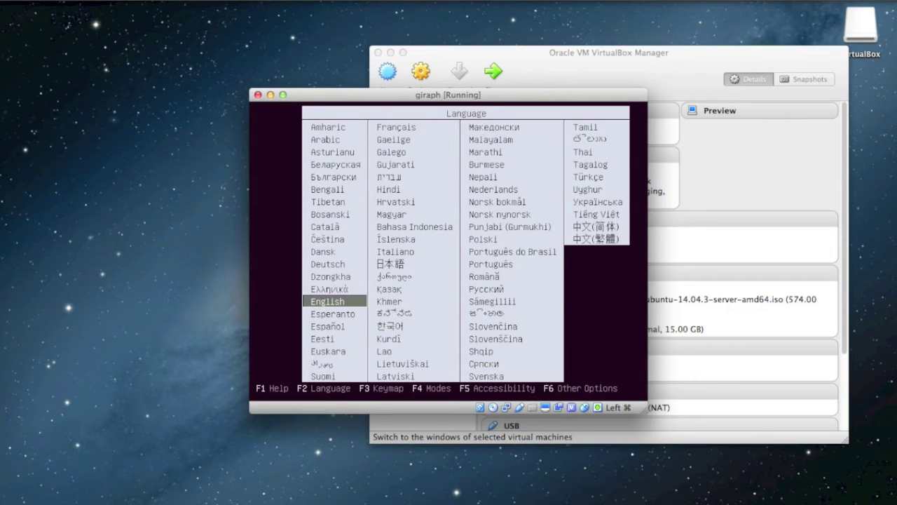
{"action": "key", "text": "Return"}
{"action": "key", "text": "Return"}
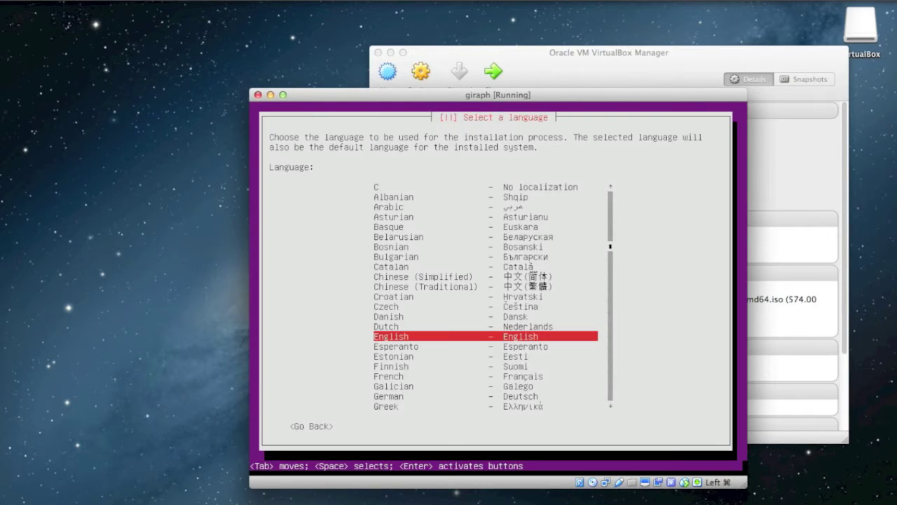
{"action": "key", "text": "Return"}
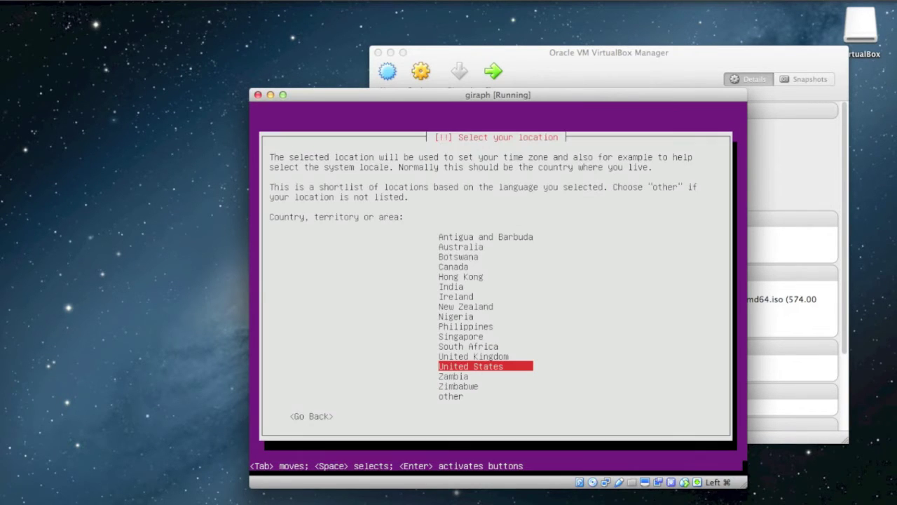
{"action": "key", "text": "Return"}
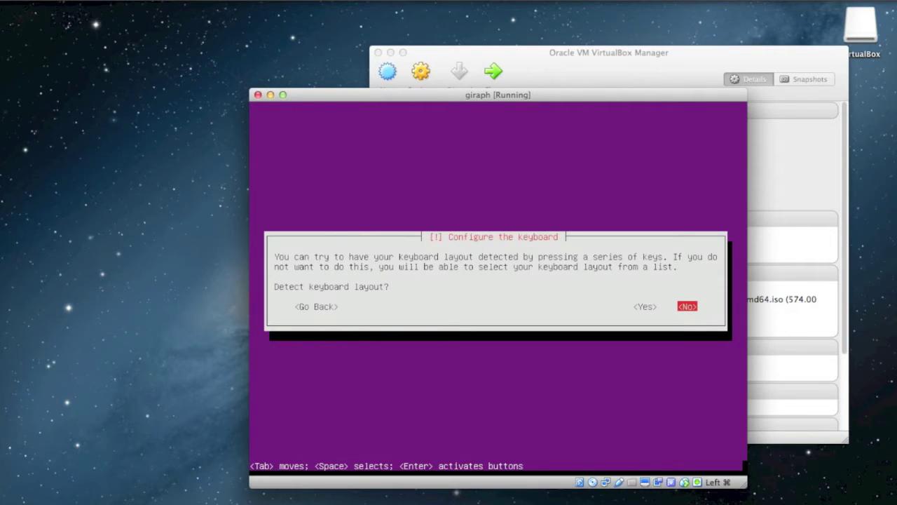
{"action": "key", "text": "Return"}
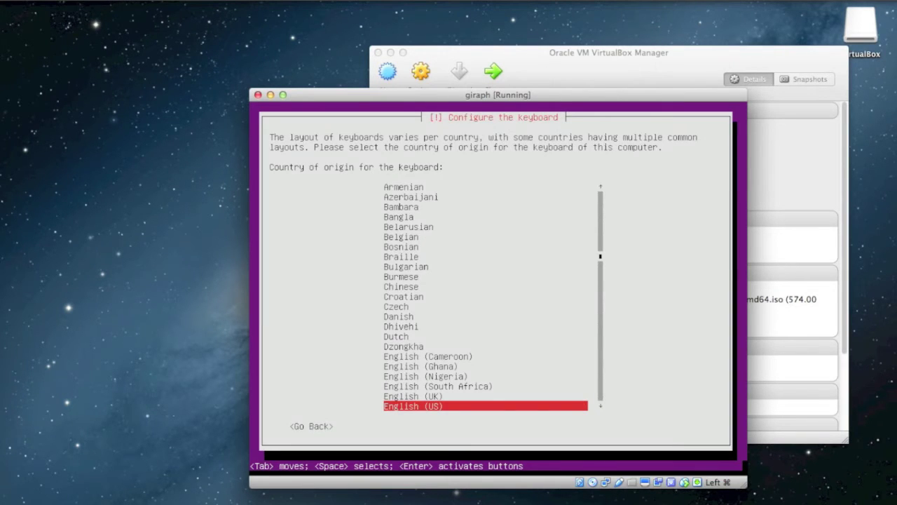
{"action": "key", "text": "Return"}
{"action": "key", "text": "Return"}
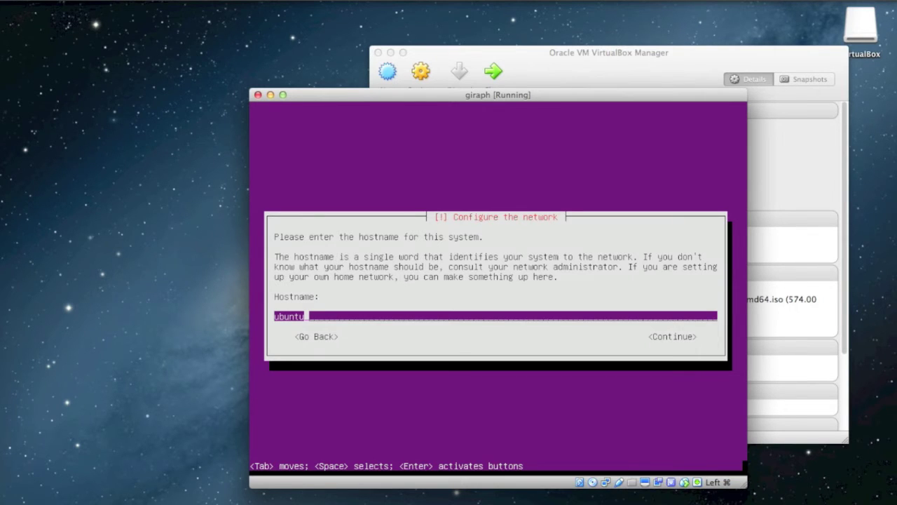
Step: Keep hostname ubuntu, enter the new user's full name, and accept the suggested username
{"action": "key", "text": "Return"}
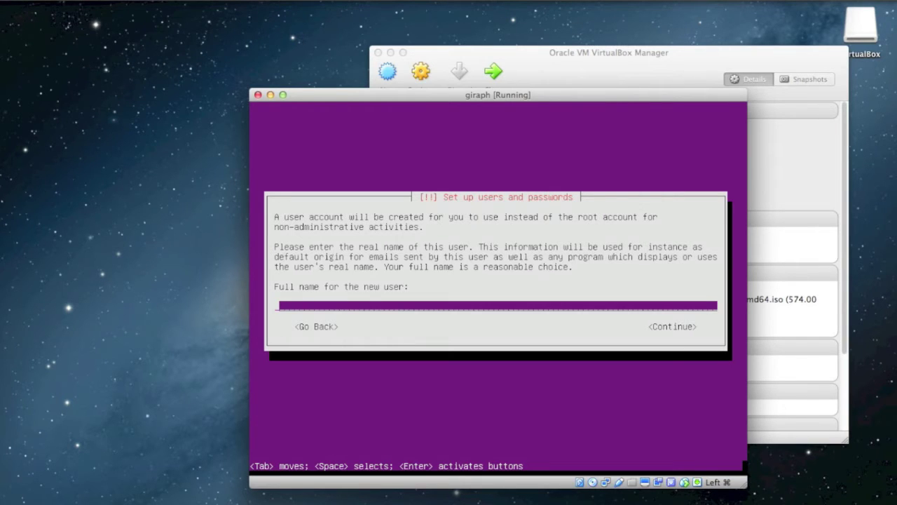
{"action": "type", "text": "hduser"}
{"action": "key", "text": "Return"}
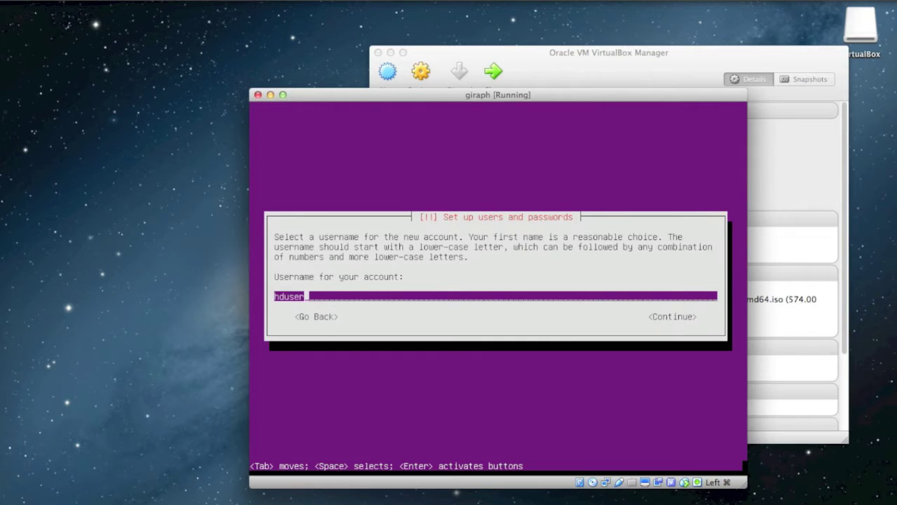
{"action": "key", "text": "Return"}
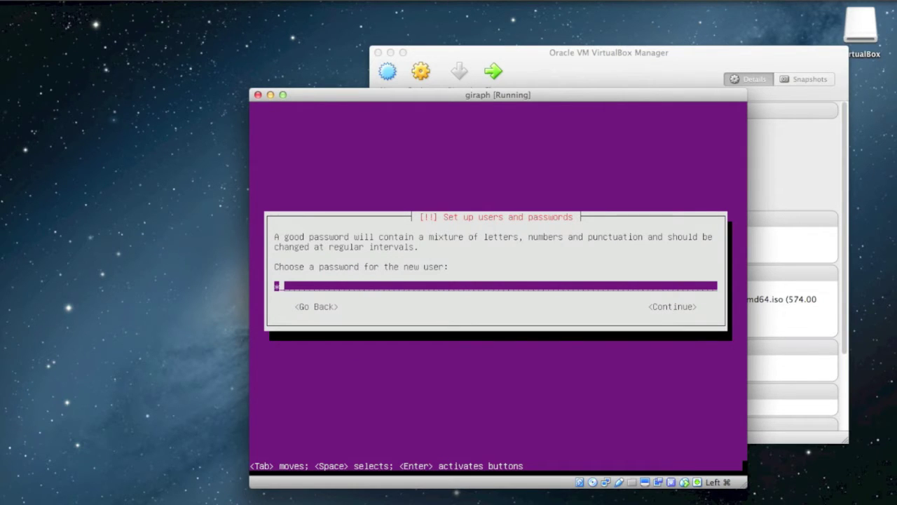
Step: Set and confirm the user's password, keep it despite being weak, and decline home encryption
{"action": "key", "text": "Return"}
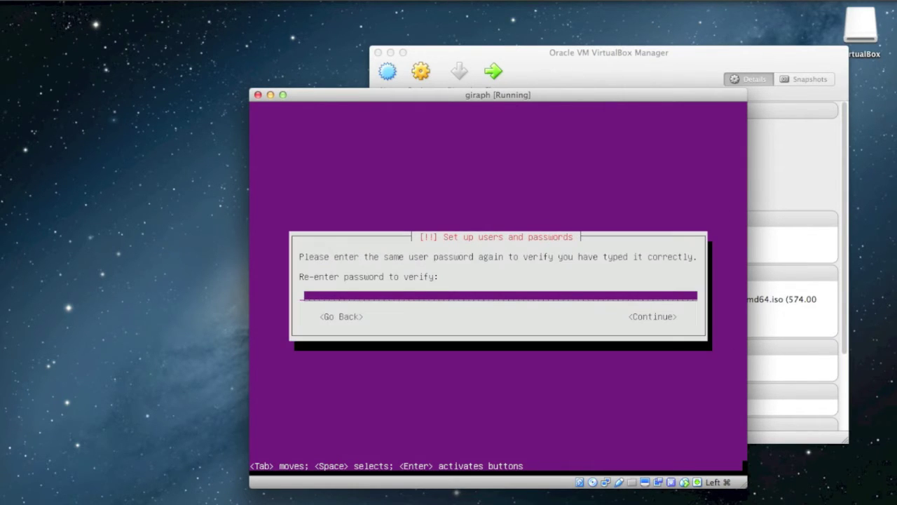
{"action": "key", "text": "Return"}
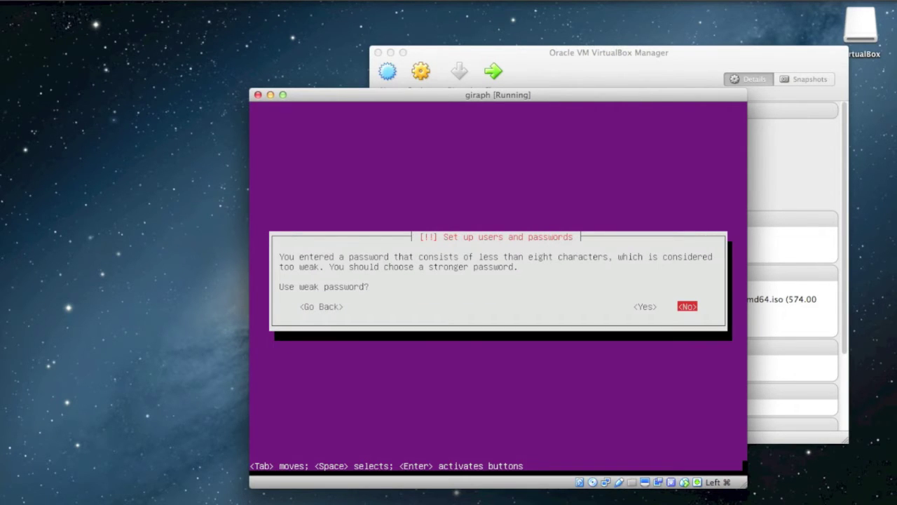
{"action": "key", "text": "Left"}
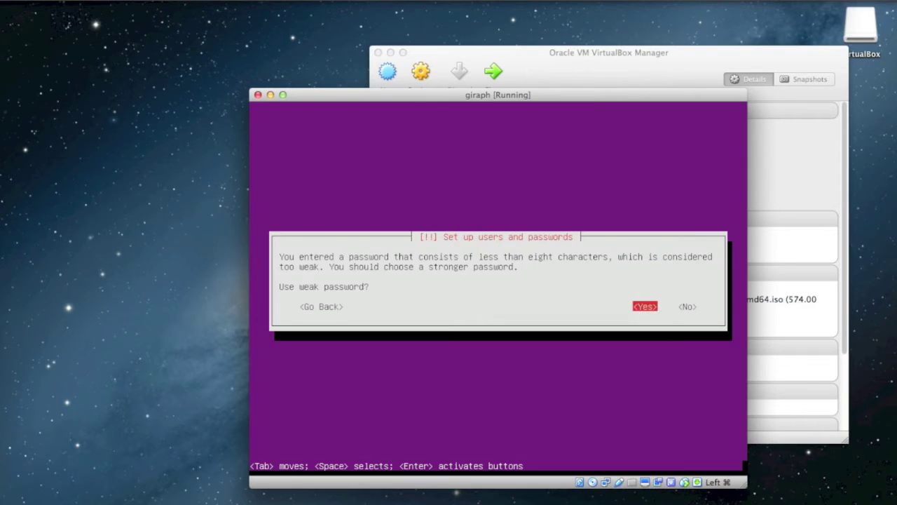
{"action": "key", "text": "Return"}
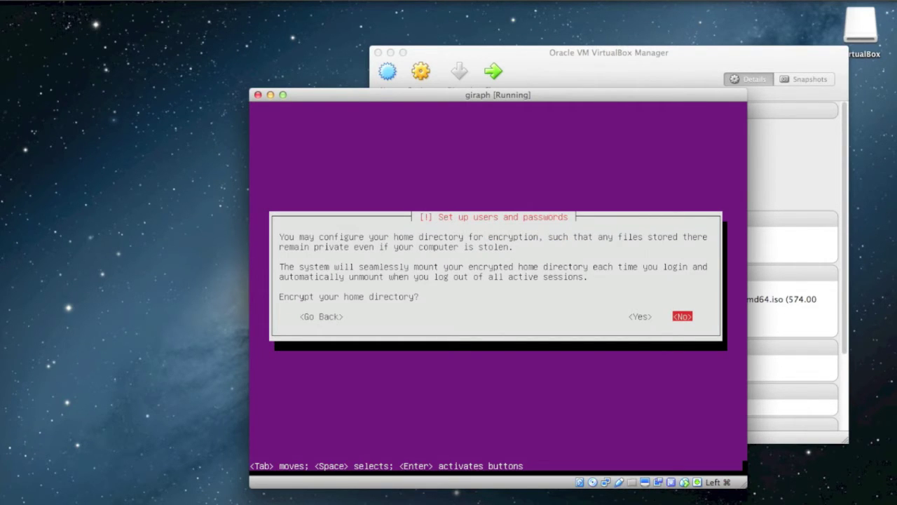
{"action": "key", "text": "Return"}
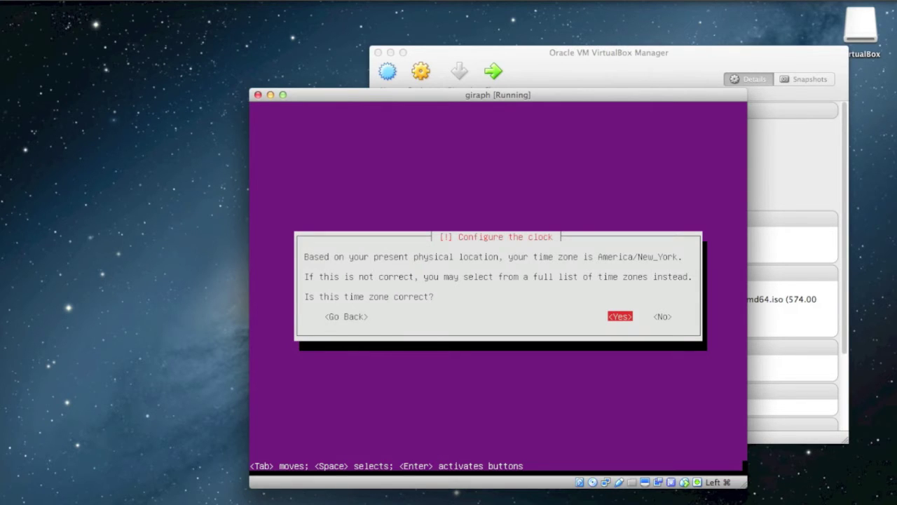
Step: Confirm the America/New_York time zone and choose guided LVM partitioning of the 16.1 GB disk
{"action": "key", "text": "Return"}
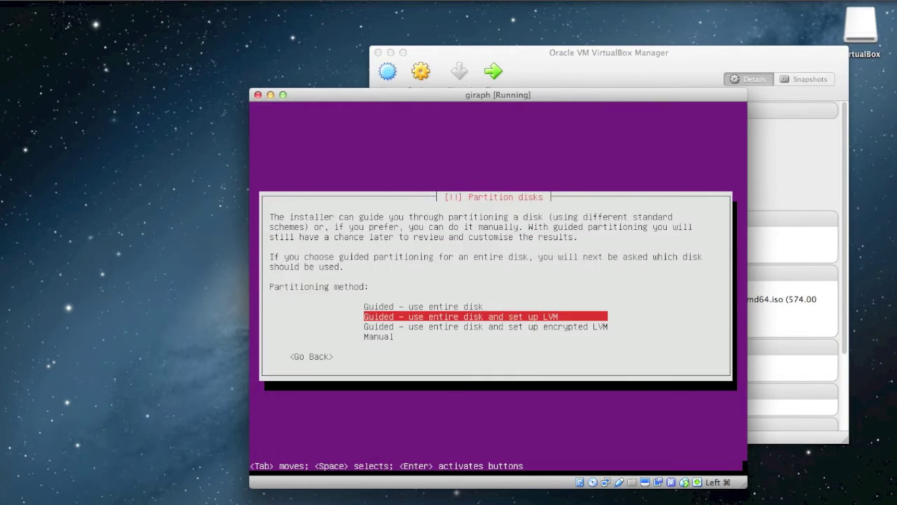
{"action": "key", "text": "Return"}
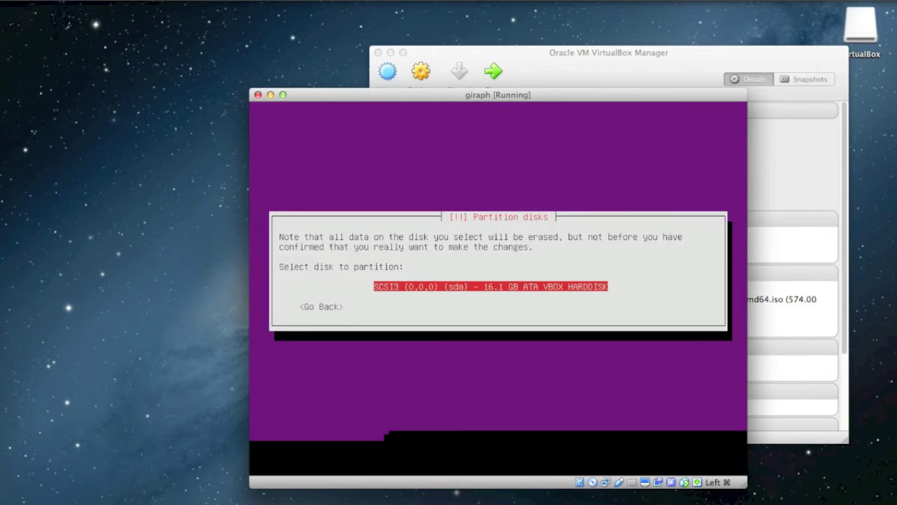
{"action": "key", "text": "Return"}
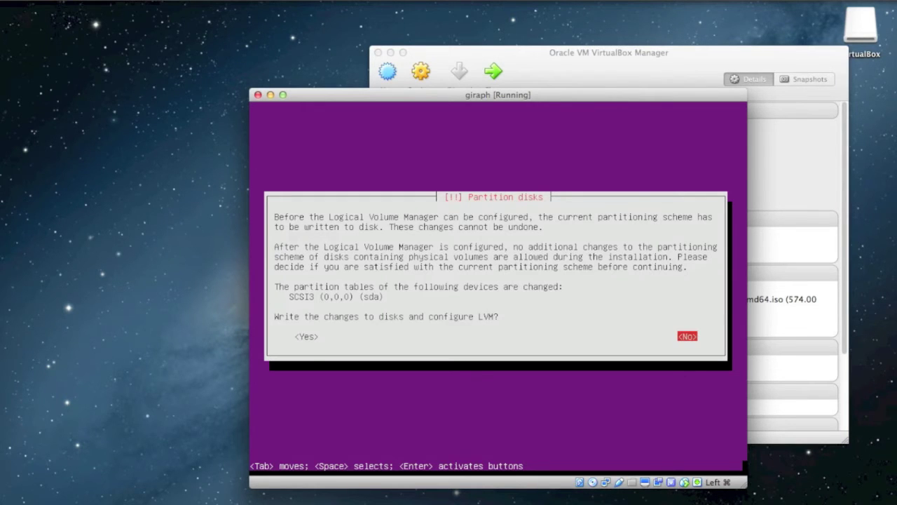
Step: Write the LVM partition scheme using the full 15.8 GB volume group and commit changes to disk
{"action": "key", "text": "Tab"}
{"action": "key", "text": "Return"}
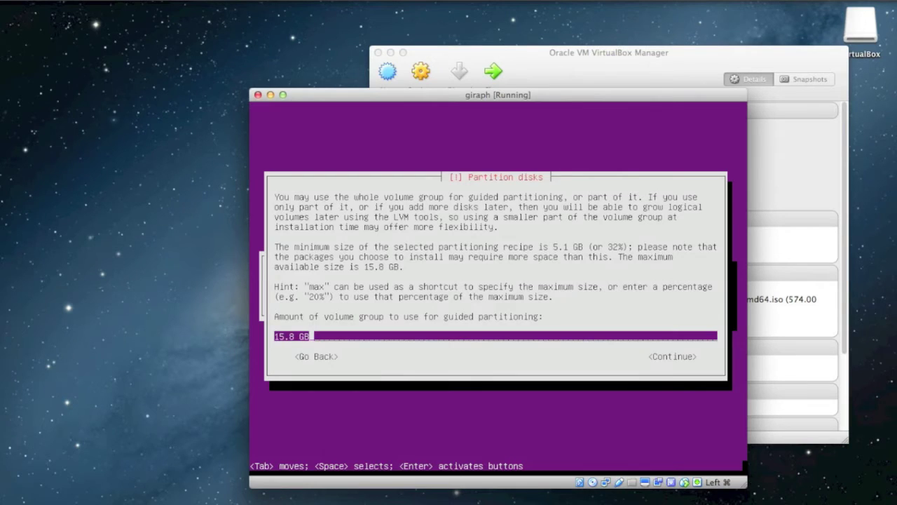
{"action": "key", "text": "Return"}
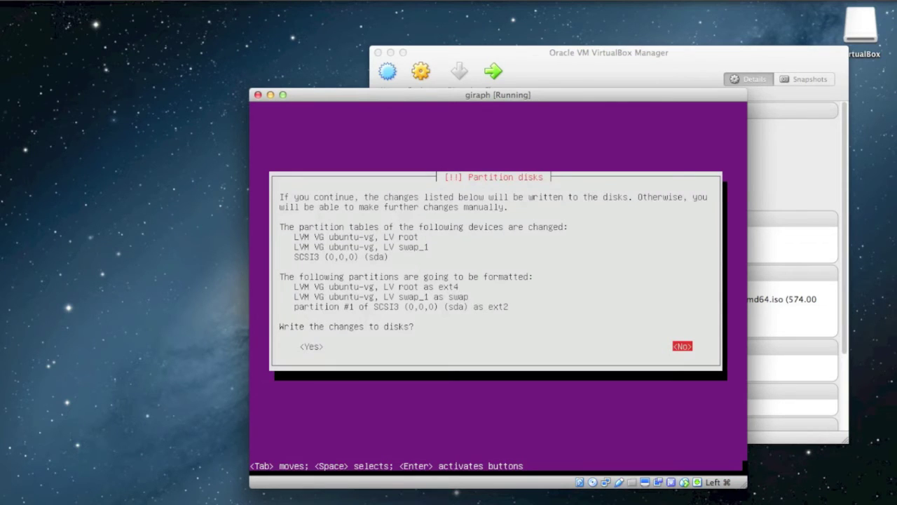
{"action": "key", "text": "Tab"}
{"action": "key", "text": "Return"}
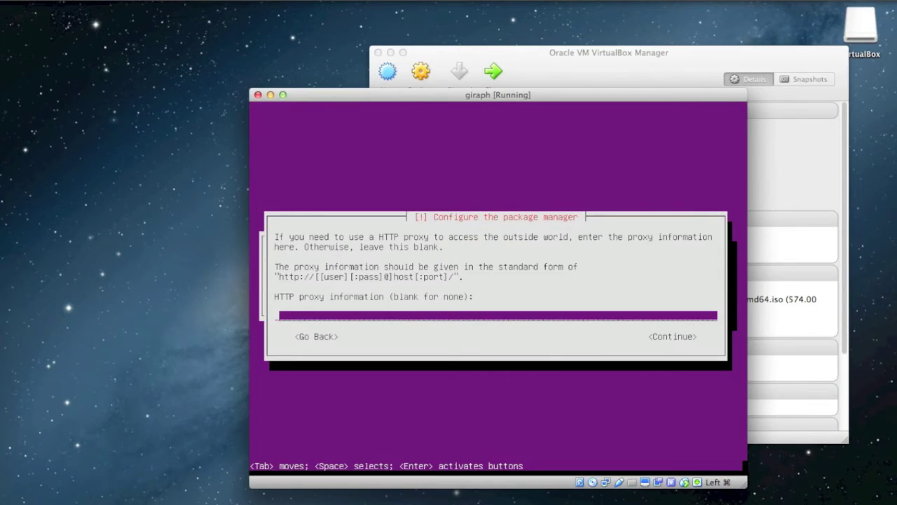
Step: Skip the HTTP proxy, choose no automatic updates and no extra software, and install GRUB to the MBR
{"action": "key", "text": "Return"}
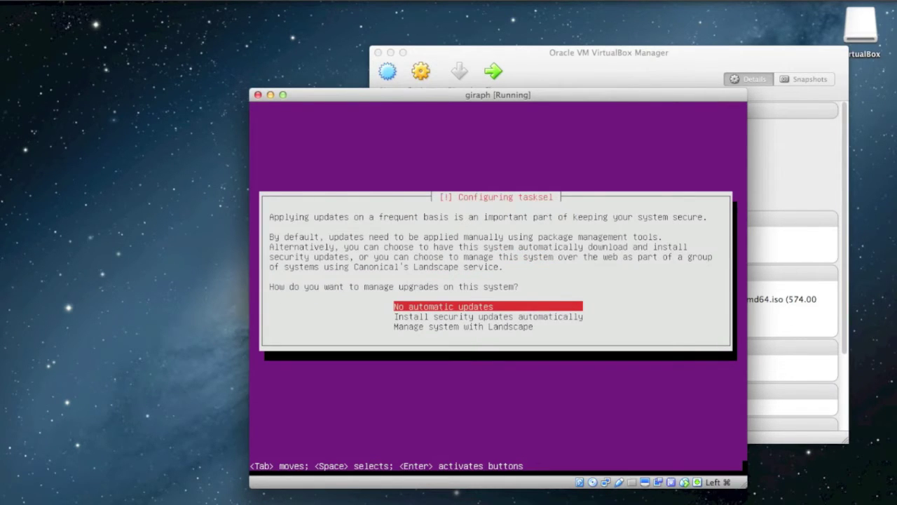
{"action": "key", "text": "Return"}
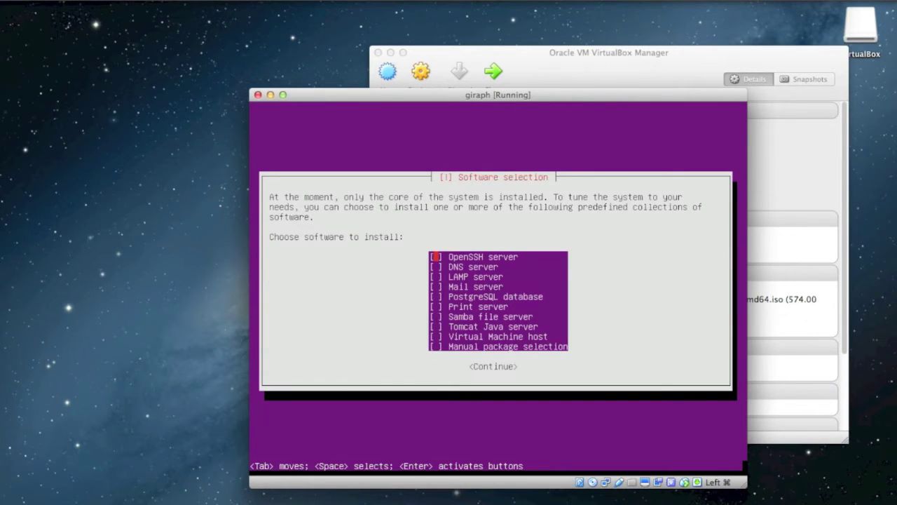
{"action": "key", "text": "Down"}
{"action": "key", "text": "Down"}
{"action": "key", "text": "Down"}
{"action": "key", "text": "Down"}
{"action": "key", "text": "Down"}
{"action": "key", "text": "Down"}
{"action": "key", "text": "Down"}
{"action": "key", "text": "Down"}
{"action": "key", "text": "Down"}
{"action": "key", "text": "Return"}
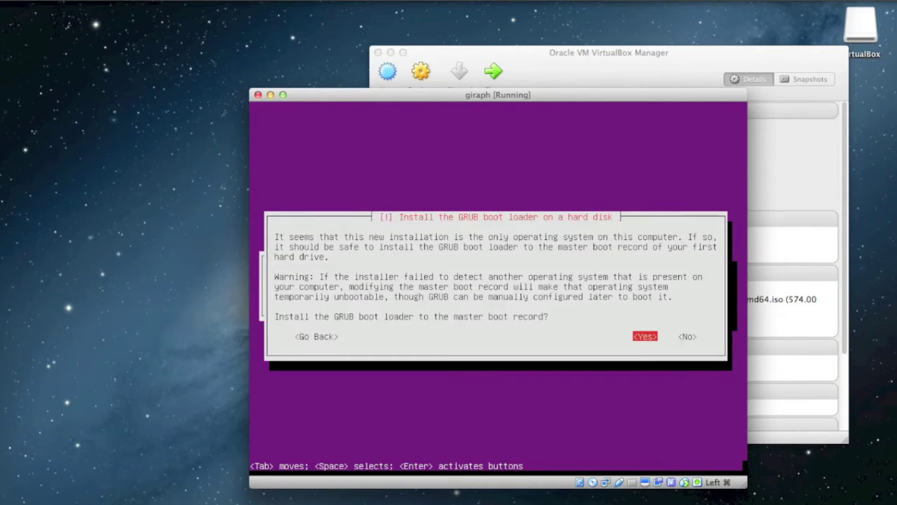
{"action": "key", "text": "Return"}
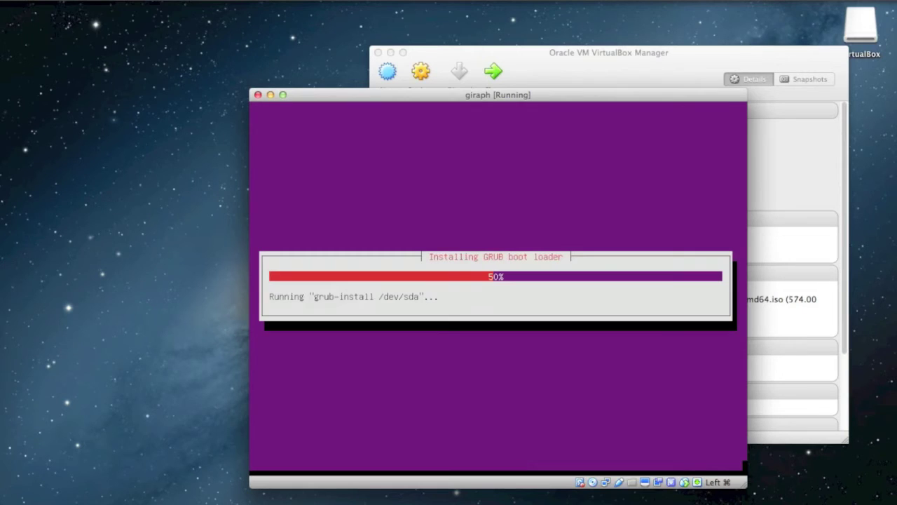
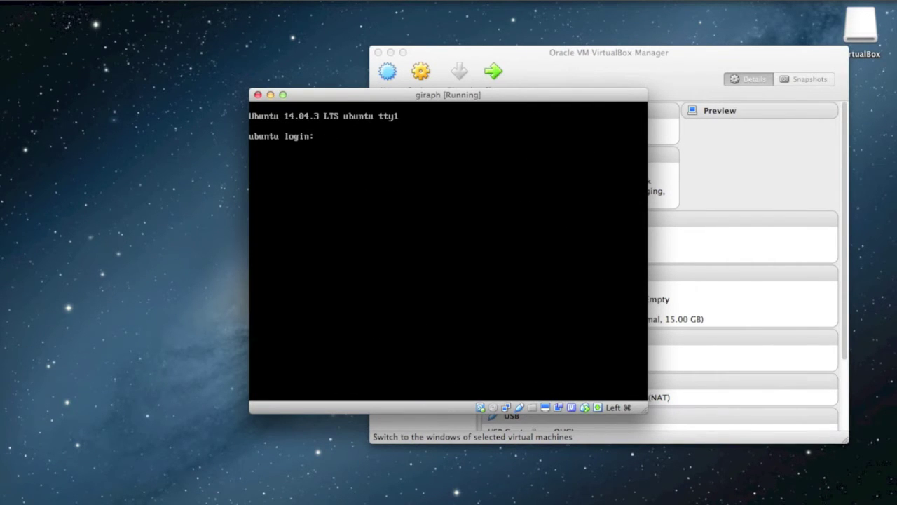
Step: Log in to the giraph VM console as hduser
{"action": "type", "text": "hduser"}
{"action": "key", "text": "Return"}
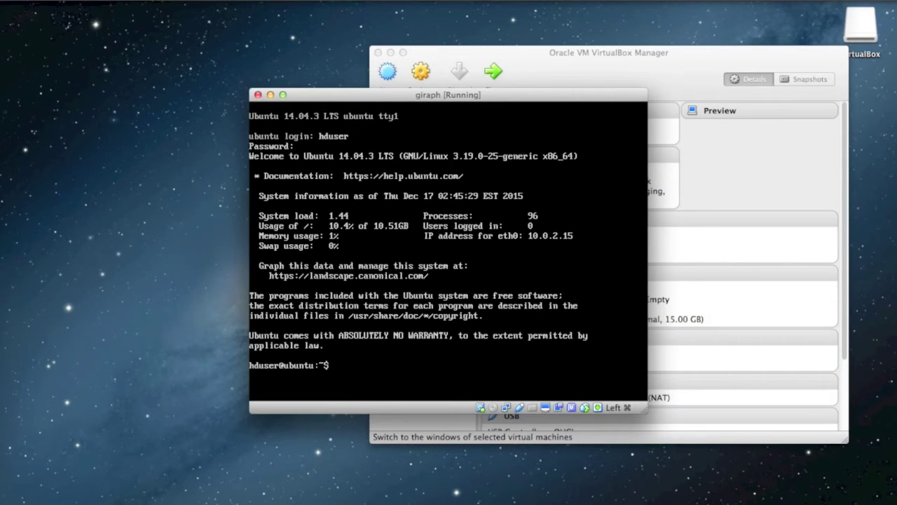
{"action": "key", "text": "ctrl+l"}
Step: Install openssh-server with sudo apt-get, confirming the packages, then clear the console
{"action": "type", "text": "sudo apt-get inst"}
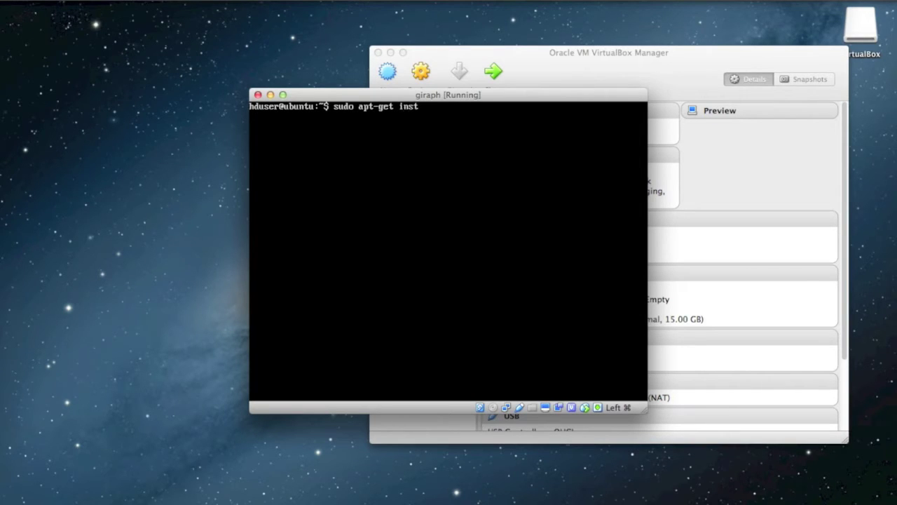
{"action": "type", "text": "all openssh-server"}
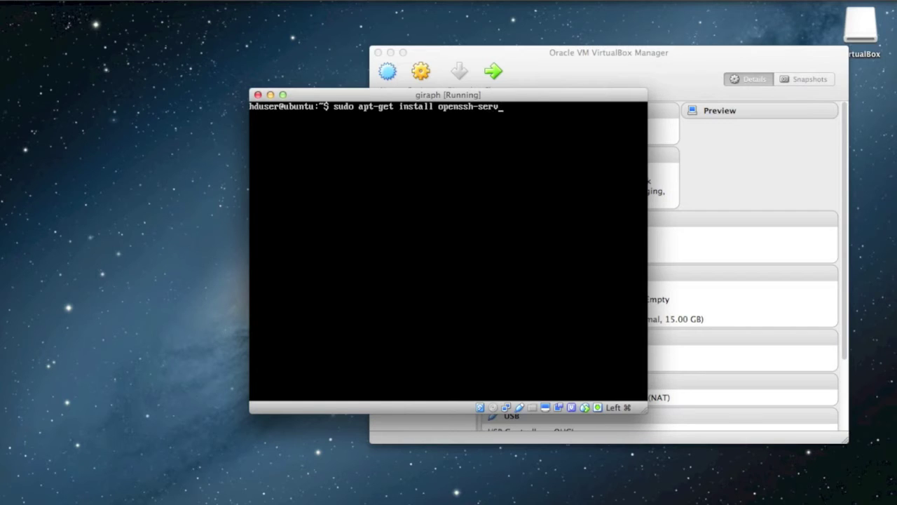
{"action": "key", "text": "Return"}
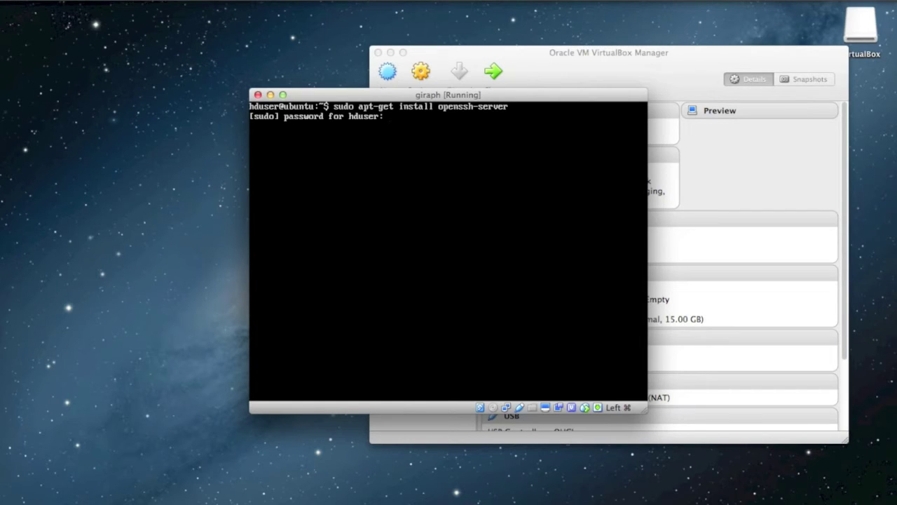
{"action": "key", "text": "Return"}
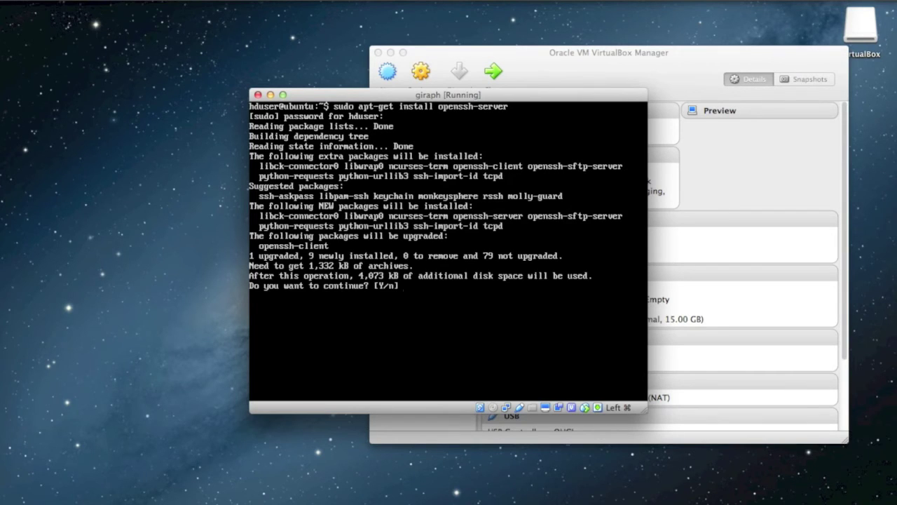
{"action": "key", "text": "Return"}
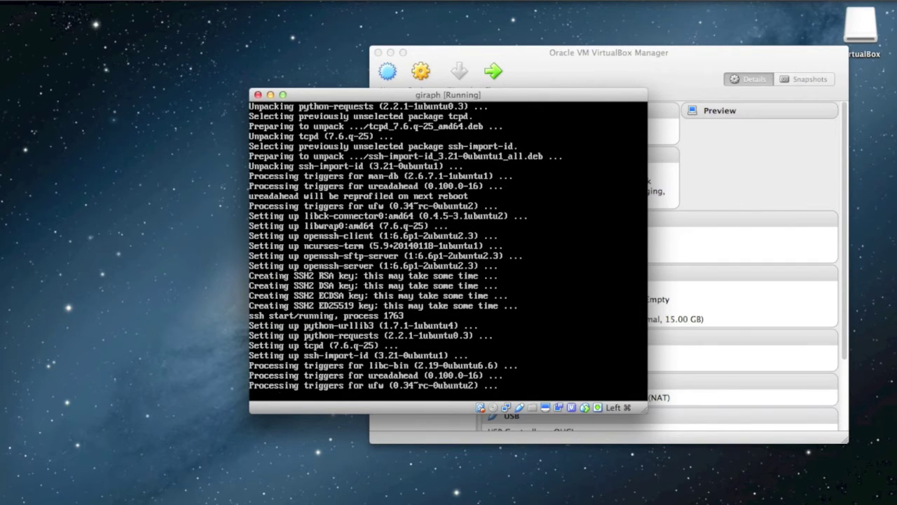
{"action": "type", "text": "clear"}
{"action": "key", "text": "Return"}
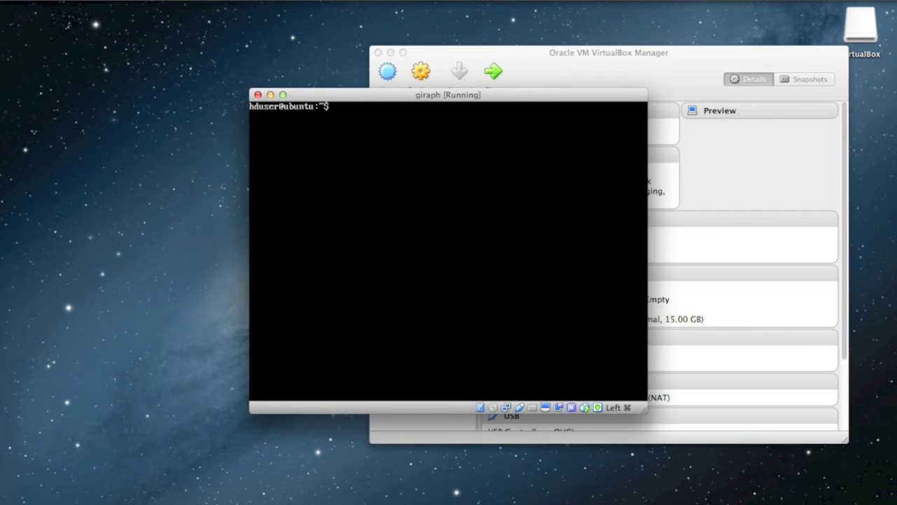
Step: Generate an RSA key pair with ssh-keygen using the default location and no passphrase
{"action": "type", "text": "ssh-keygen -t rsa"}
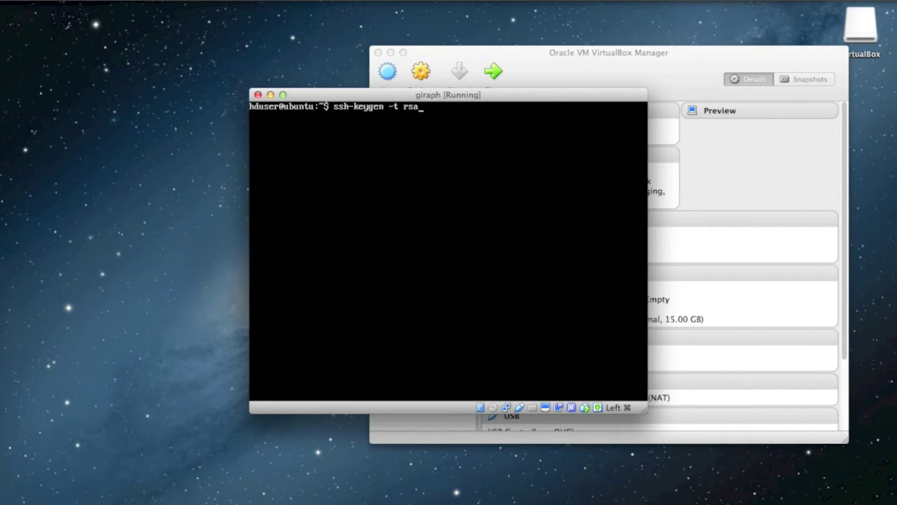
{"action": "key", "text": "Return"}
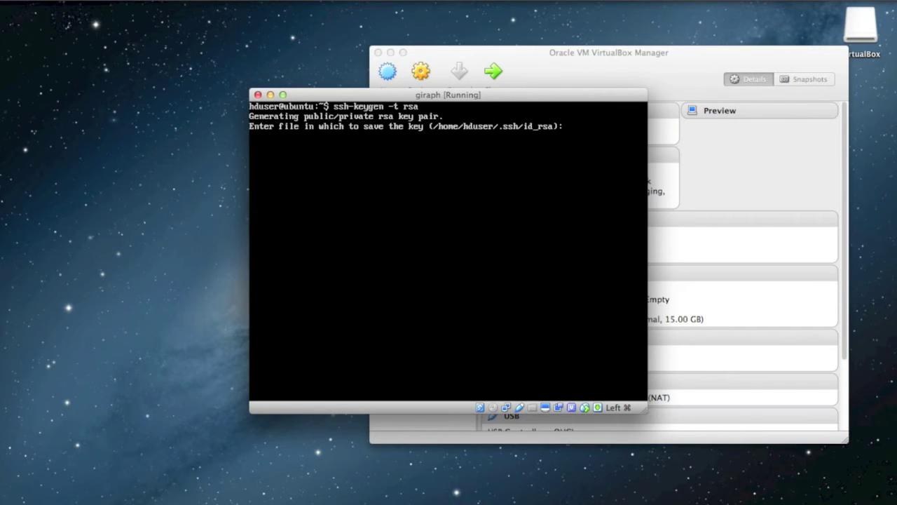
{"action": "key", "text": "Return"}
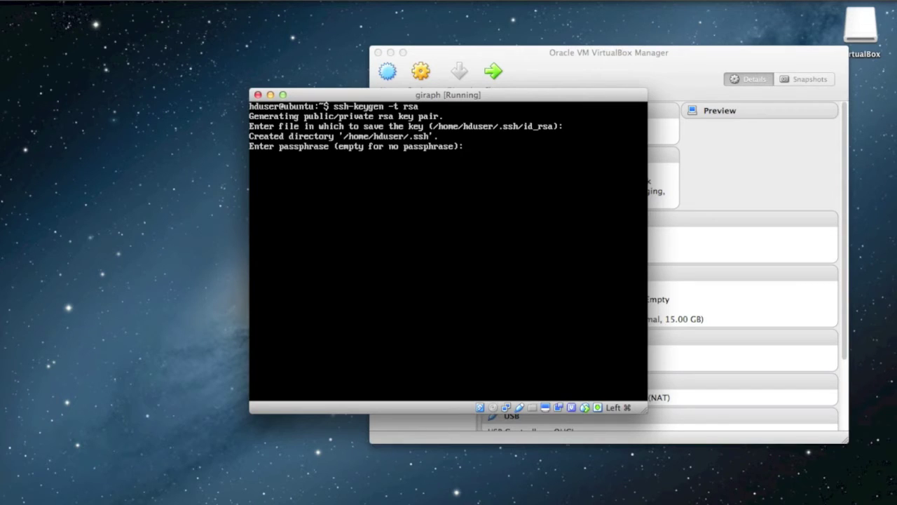
{"action": "key", "text": "Return"}
{"action": "key", "text": "Return"}
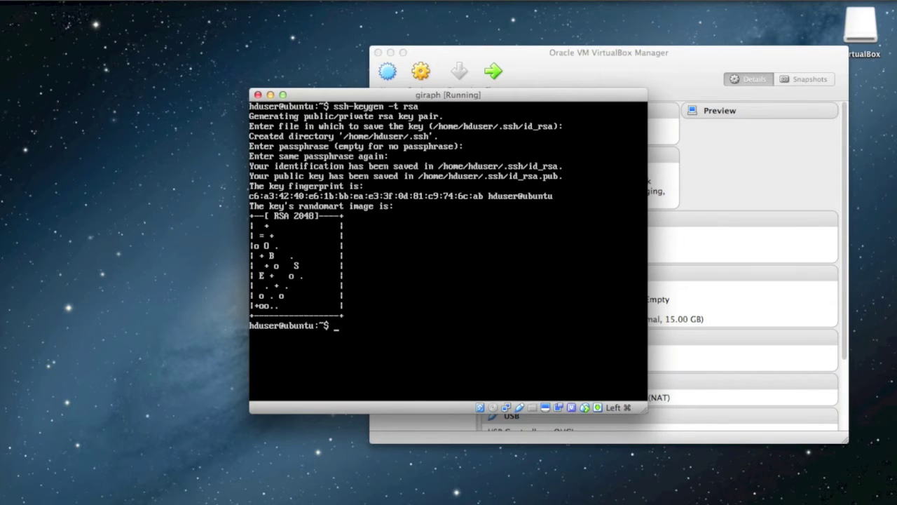
Step: Append id_rsa.pub to ~/.ssh/authorized_keys and apply chmod og-wx to it
{"action": "type", "text": "cat ~/.ssh/id_rsa.pub >>"}
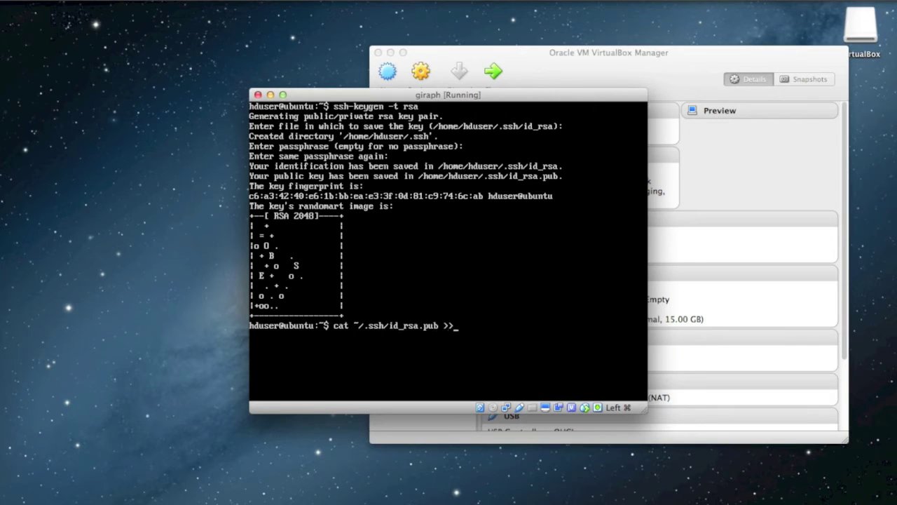
{"action": "type", "text": " ~/.ssh/authorized_keys"}
{"action": "key", "text": "Return"}
{"action": "type", "text": "chmod o"}
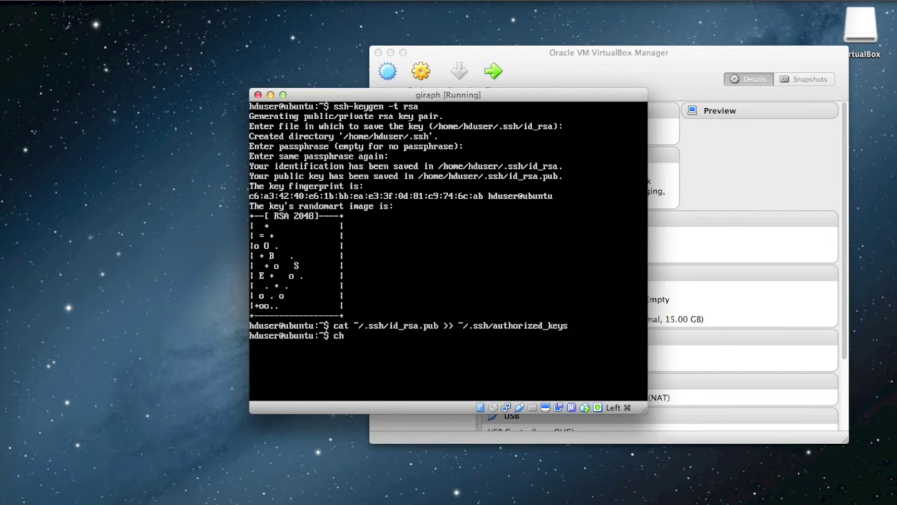
{"action": "type", "text": "g-wx ~/.ssh/authorized_keys"}
{"action": "key", "text": "Return"}
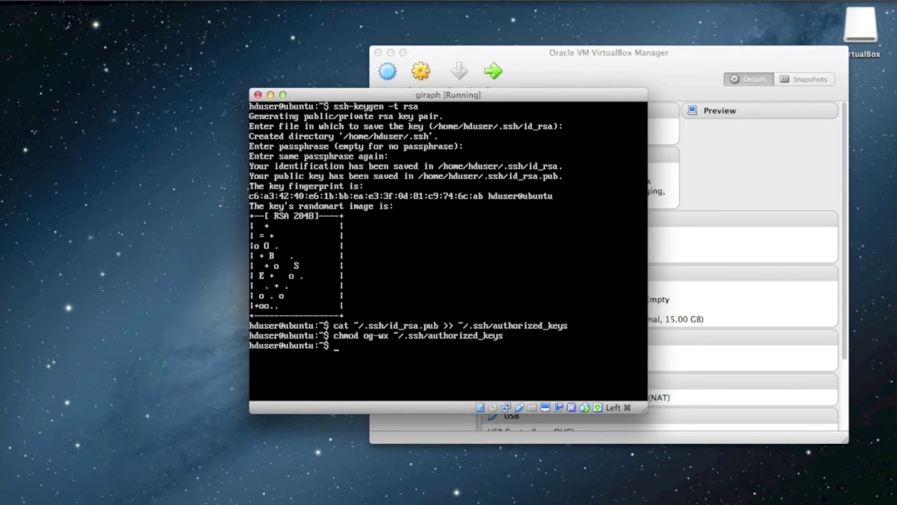
{"action": "type", "text": "clear"}
{"action": "key", "text": "Return"}
Step: Test ssh localhost, accepting the host key with yes, then exit the session
{"action": "type", "text": "ssh localhost"}
{"action": "key", "text": "Return"}
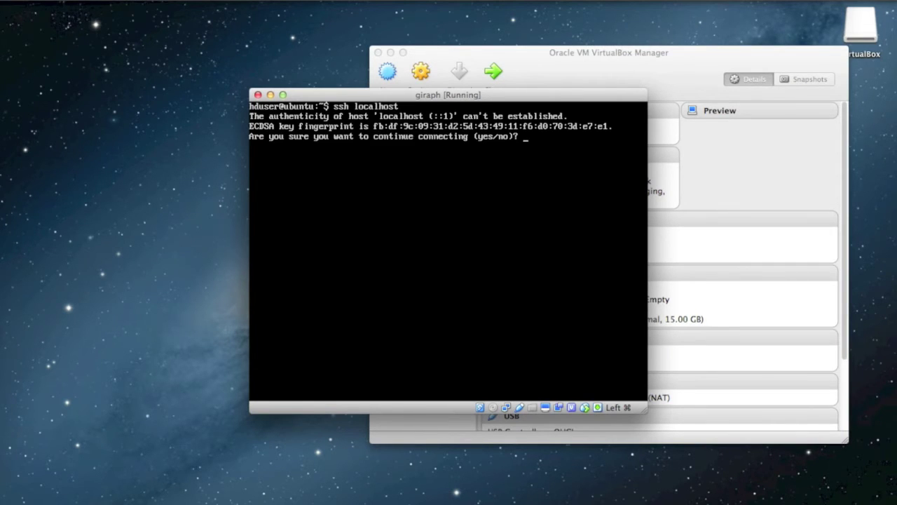
{"action": "type", "text": "yes"}
{"action": "key", "text": "Return"}
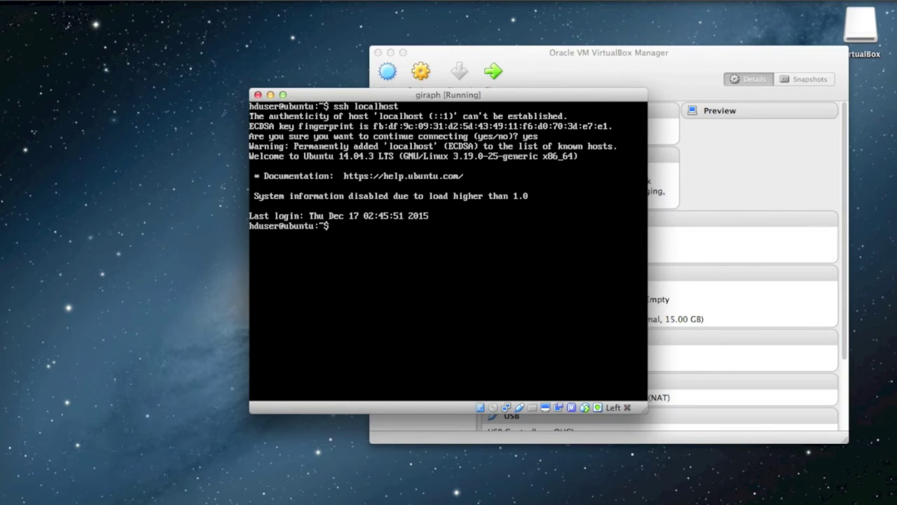
{"action": "type", "text": "exit"}
{"action": "key", "text": "Return"}
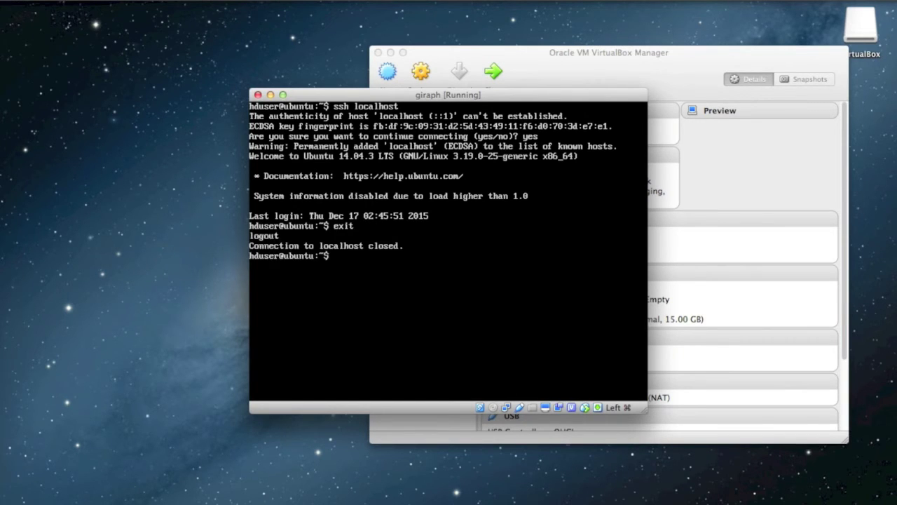
{"action": "key", "text": "ctrl+l"}
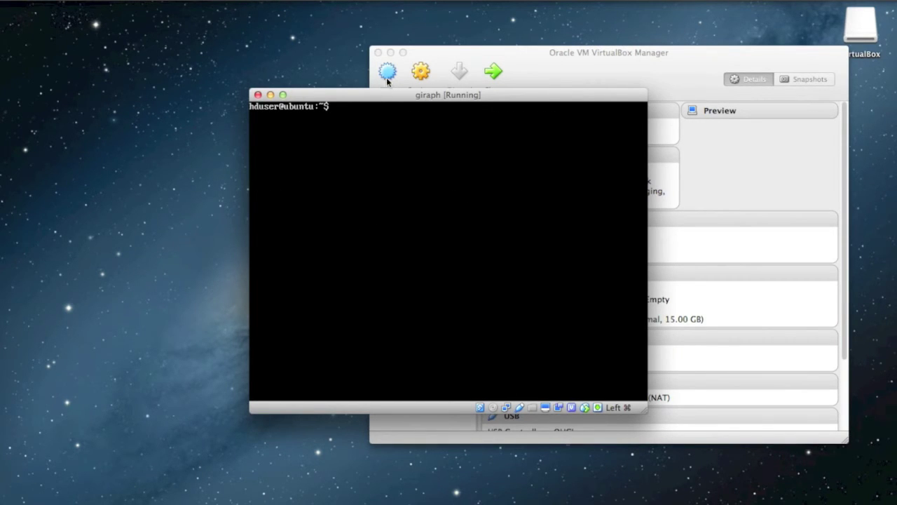
Step: Show giraph's Settings on the Network page, keeping Adapter 1 attached to NAT
{"action": "left_click", "coordinate": [417, 56]}
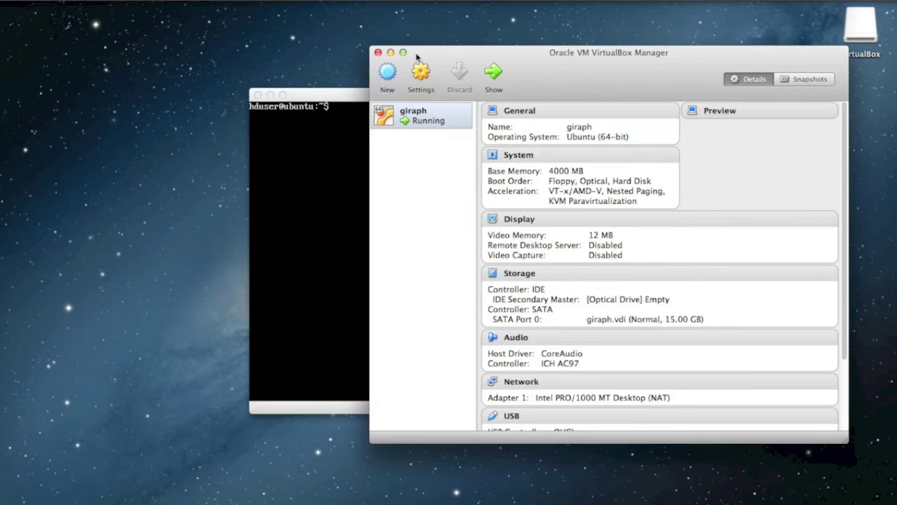
{"action": "right_click", "coordinate": [415, 114]}
{"action": "left_click", "coordinate": [425, 121]}
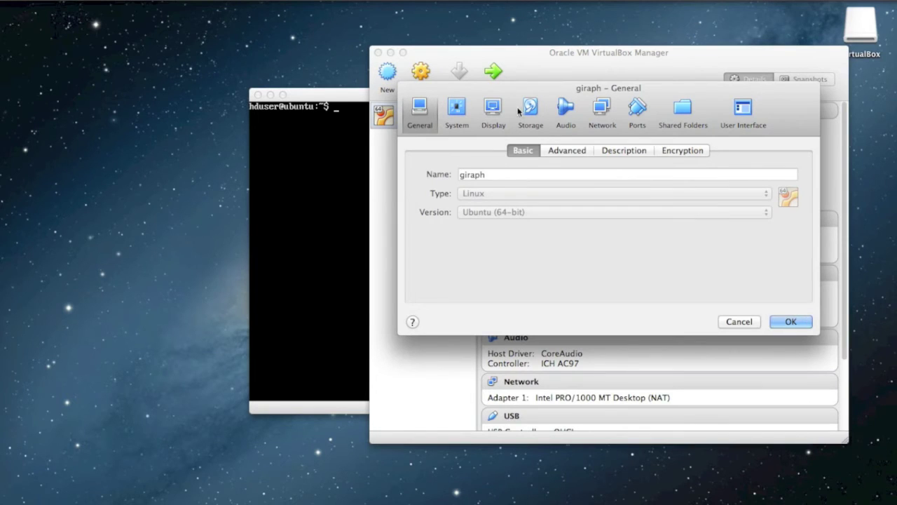
{"action": "left_click", "coordinate": [596, 114]}
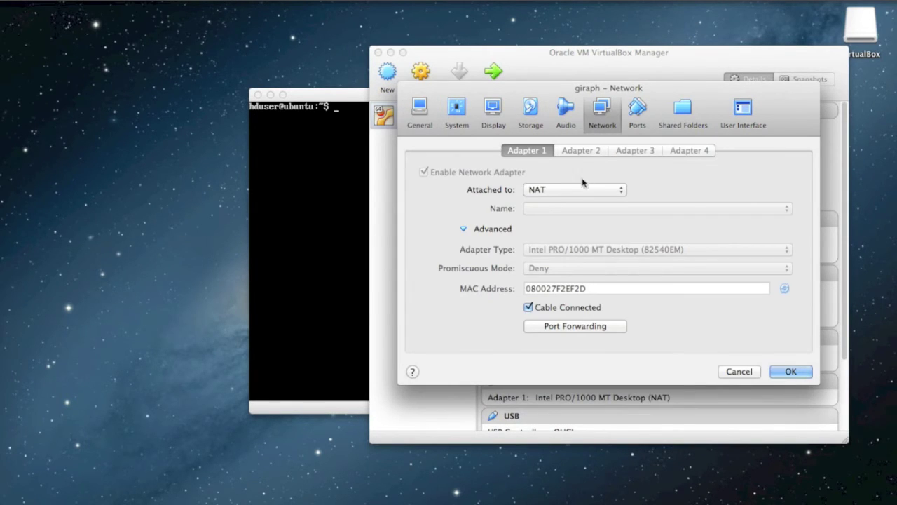
{"action": "left_click", "coordinate": [561, 190]}
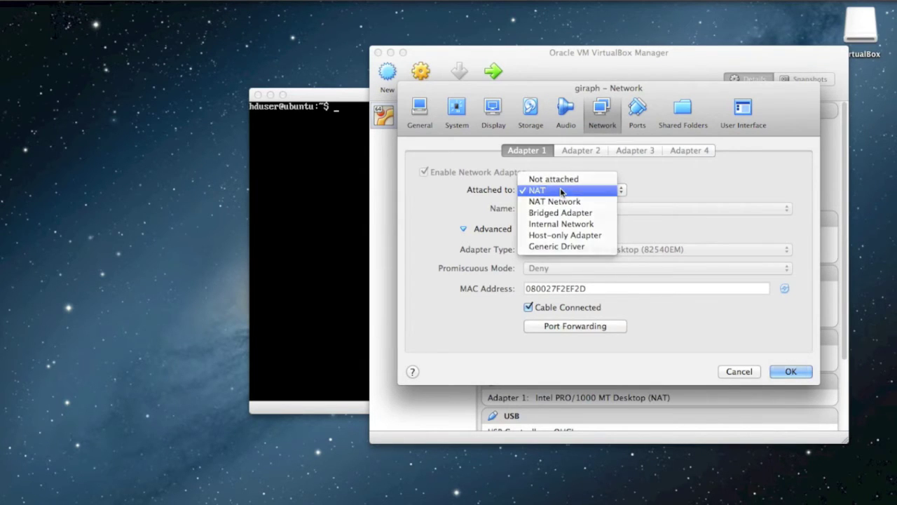
{"action": "left_click", "coordinate": [562, 190]}
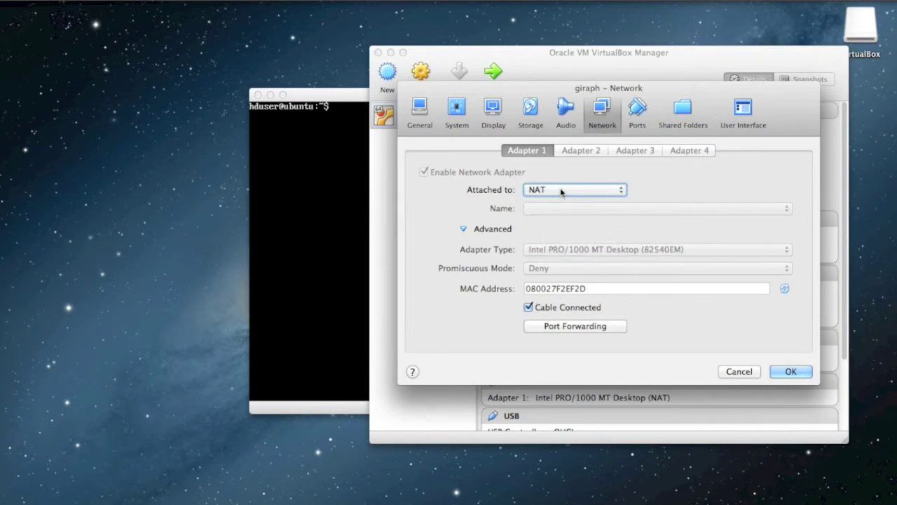
Step: Add a port forwarding rule from host port 2022 to guest port 22
{"action": "left_click", "coordinate": [566, 329]}
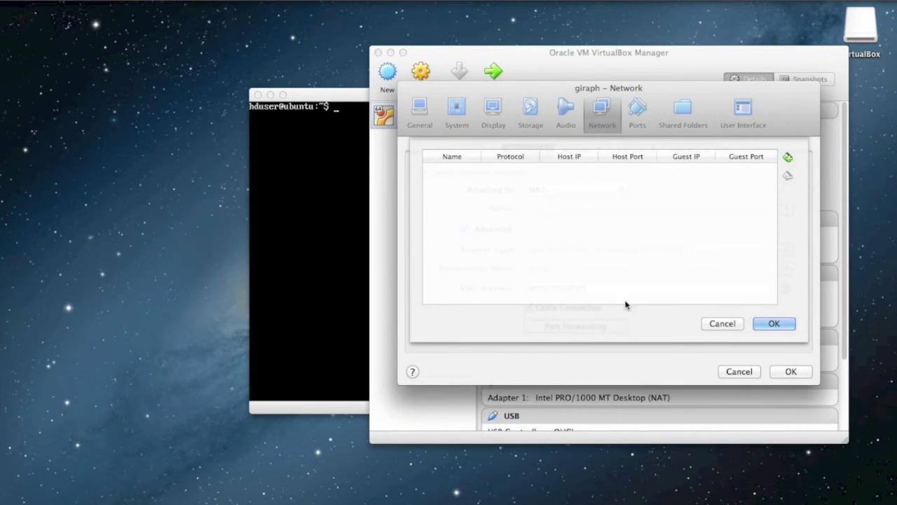
{"action": "left_click", "coordinate": [788, 157]}
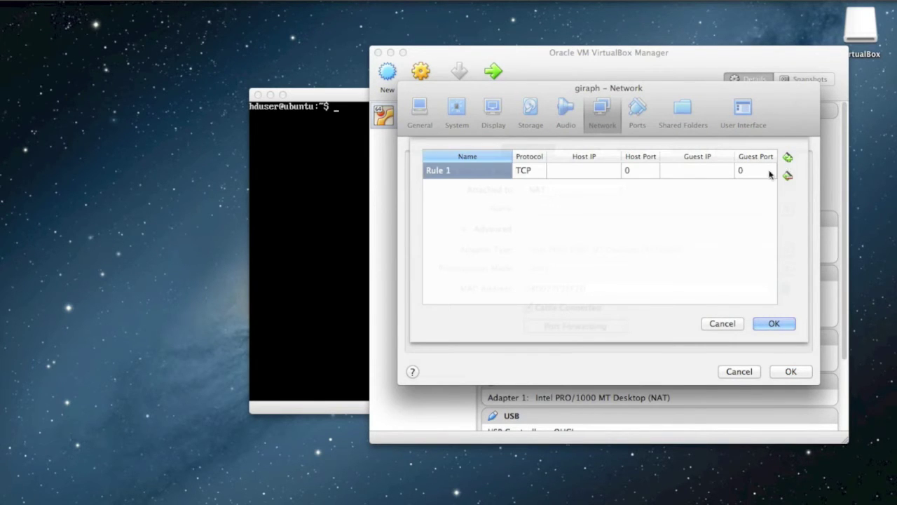
{"action": "double_click", "coordinate": [638, 172]}
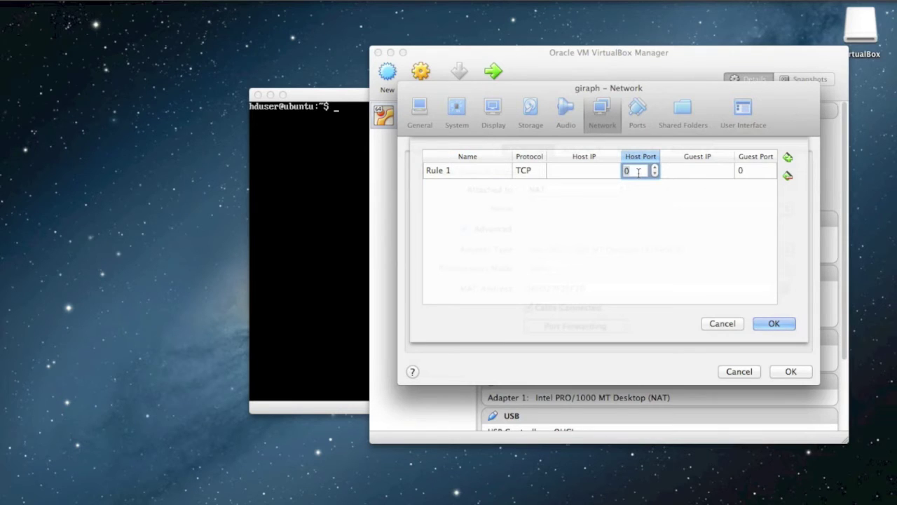
{"action": "type", "text": "2022"}
{"action": "double_click", "coordinate": [745, 171]}
{"action": "type", "text": "22"}
{"action": "key", "text": "Return"}
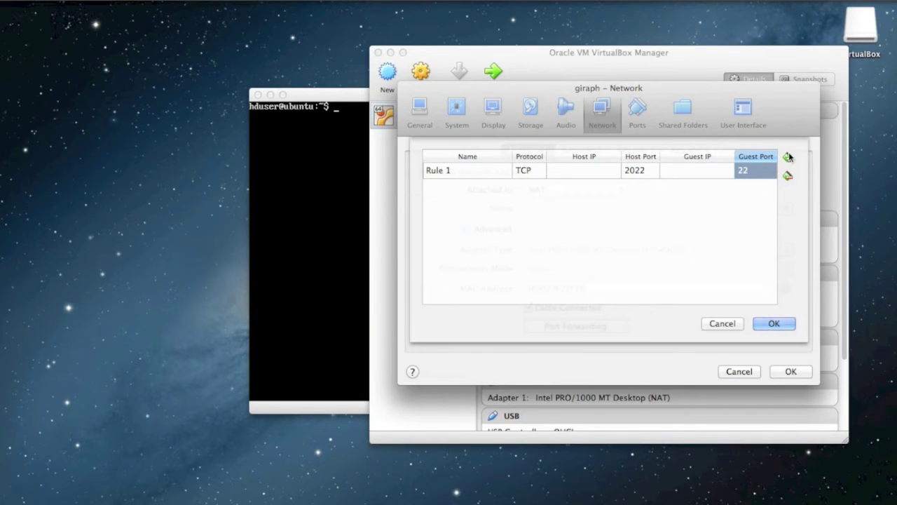
Step: Add forwarding rules for ports 50070→50070 and 50030→50030
{"action": "left_click", "coordinate": [788, 159]}
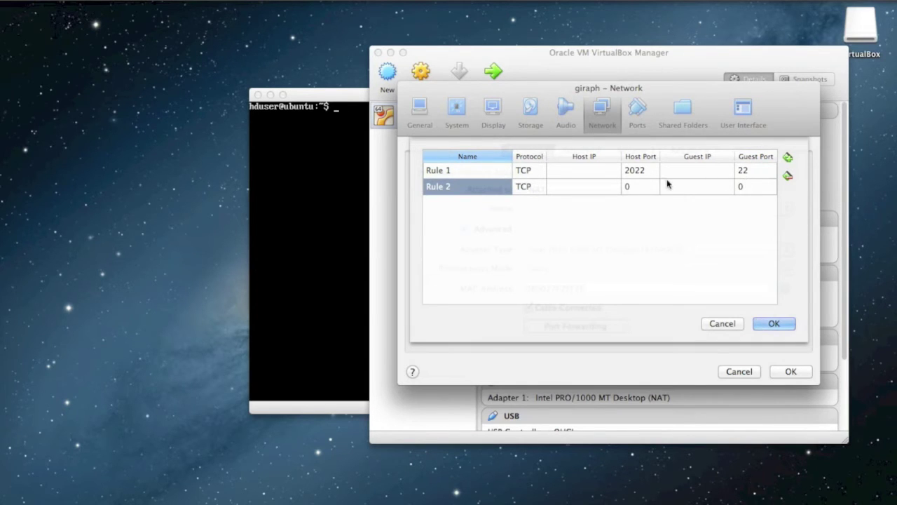
{"action": "double_click", "coordinate": [641, 185]}
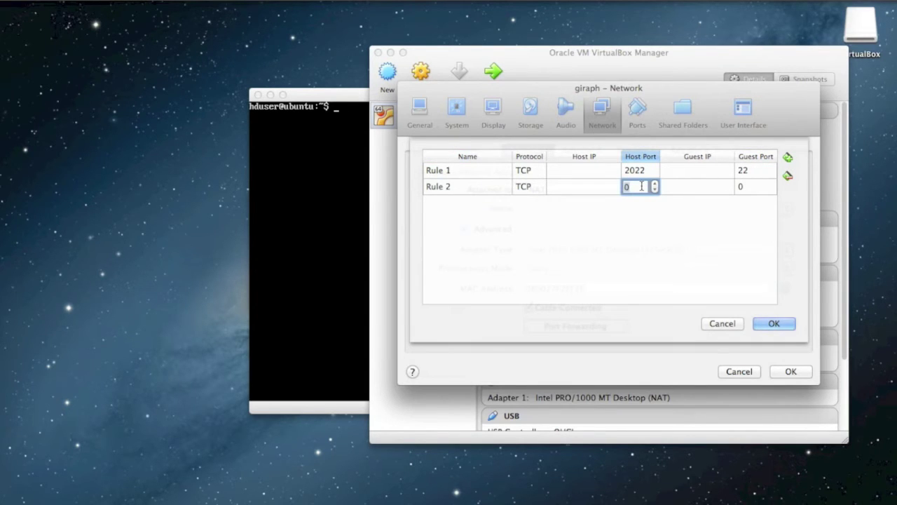
{"action": "type", "text": "50070"}
{"action": "double_click", "coordinate": [752, 186]}
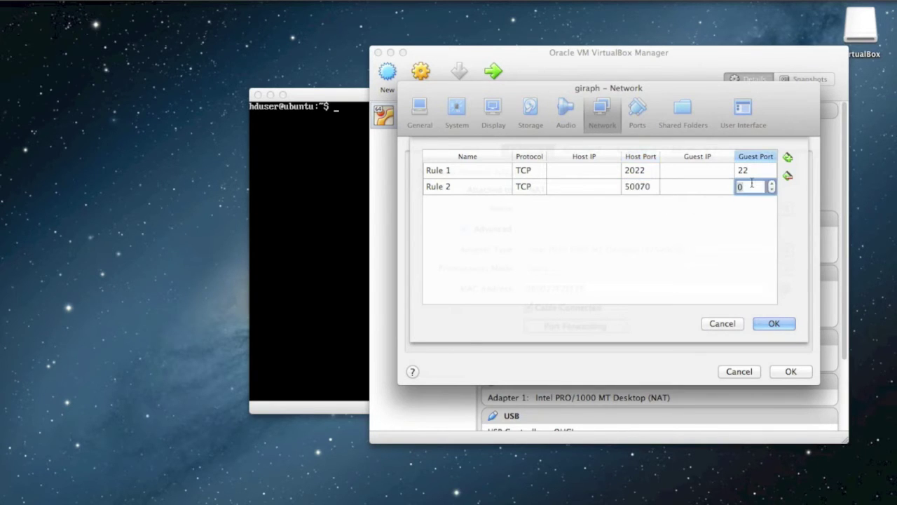
{"action": "type", "text": "50070"}
{"action": "left_click", "coordinate": [787, 158]}
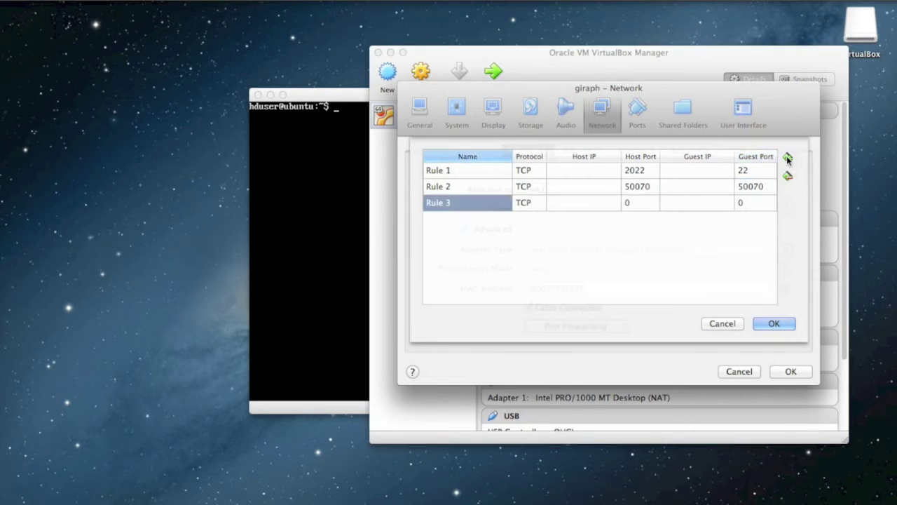
{"action": "double_click", "coordinate": [630, 203]}
{"action": "type", "text": "50030"}
{"action": "double_click", "coordinate": [741, 203]}
{"action": "type", "text": "50030"}
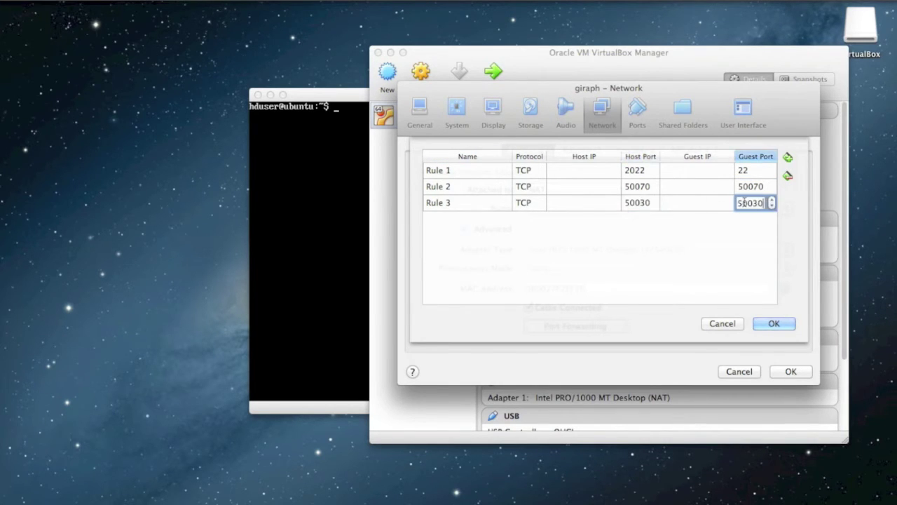
Step: Add a 50060→50060 rule and save the port forwarding and network settings
{"action": "left_click", "coordinate": [787, 158]}
{"action": "double_click", "coordinate": [633, 218]}
{"action": "type", "text": "50060"}
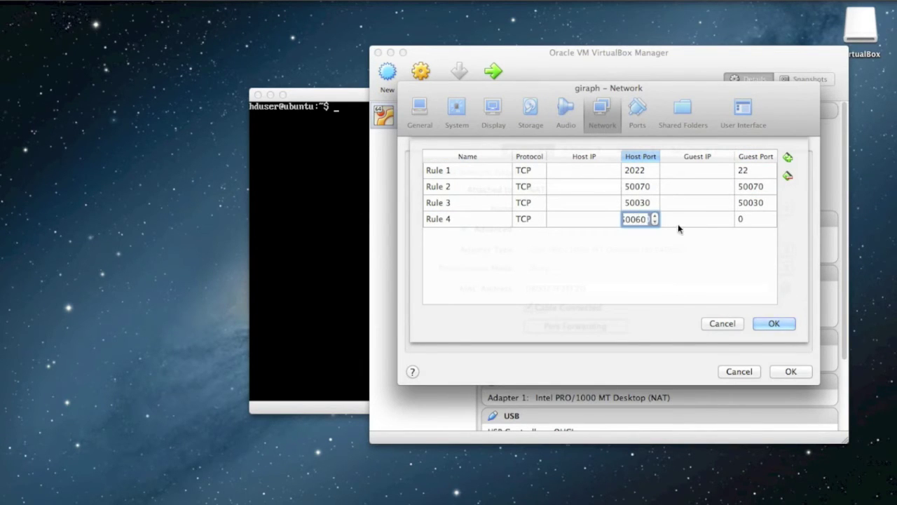
{"action": "double_click", "coordinate": [741, 219]}
{"action": "type", "text": "50060"}
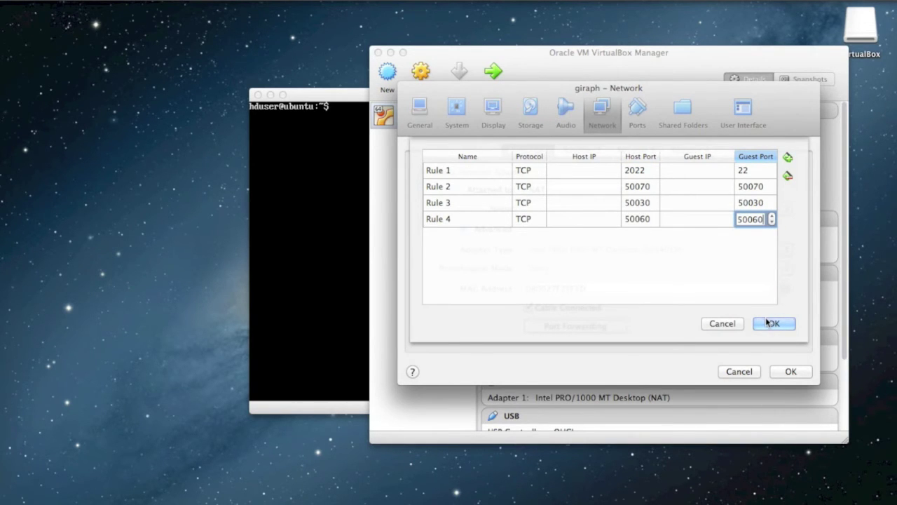
{"action": "left_click", "coordinate": [767, 323]}
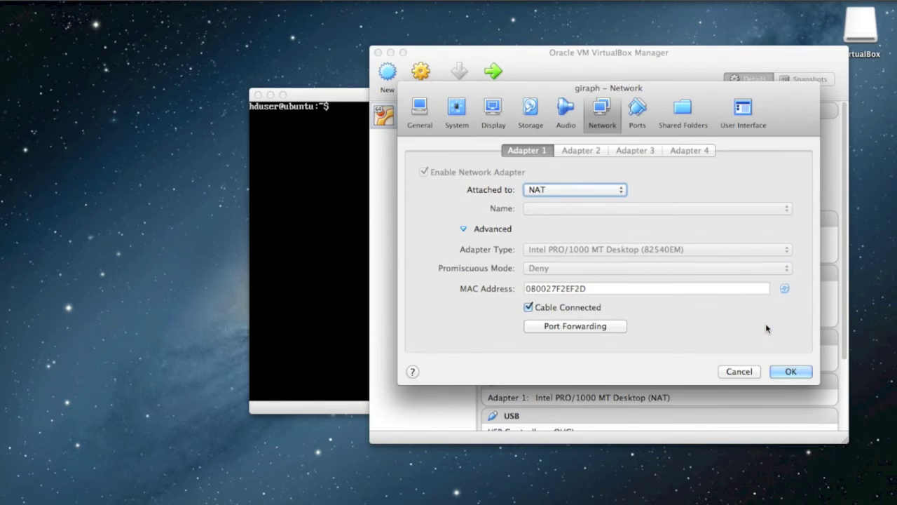
{"action": "left_click", "coordinate": [790, 372]}
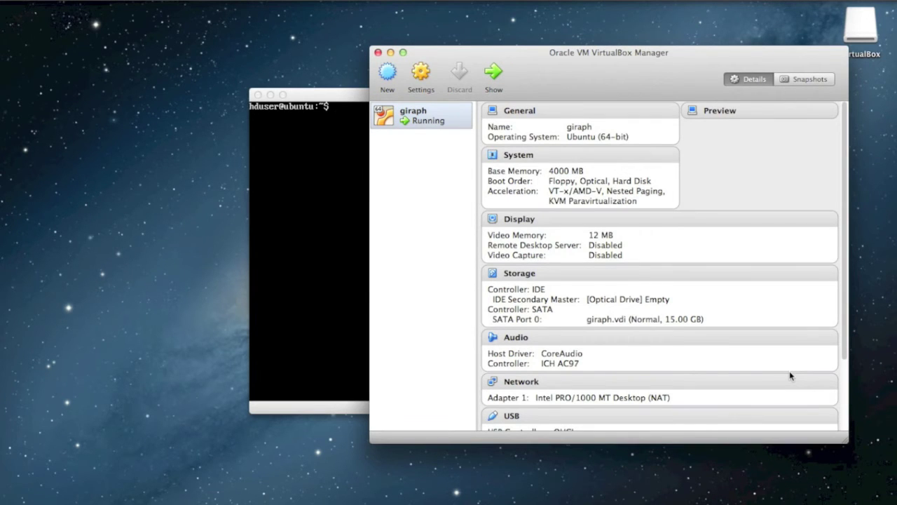
Step: Launch Terminal and SSH into giraph as hduser@localhost on port 2022, trusting the host key
{"action": "key", "text": "super+space"}
{"action": "type", "text": "term"}
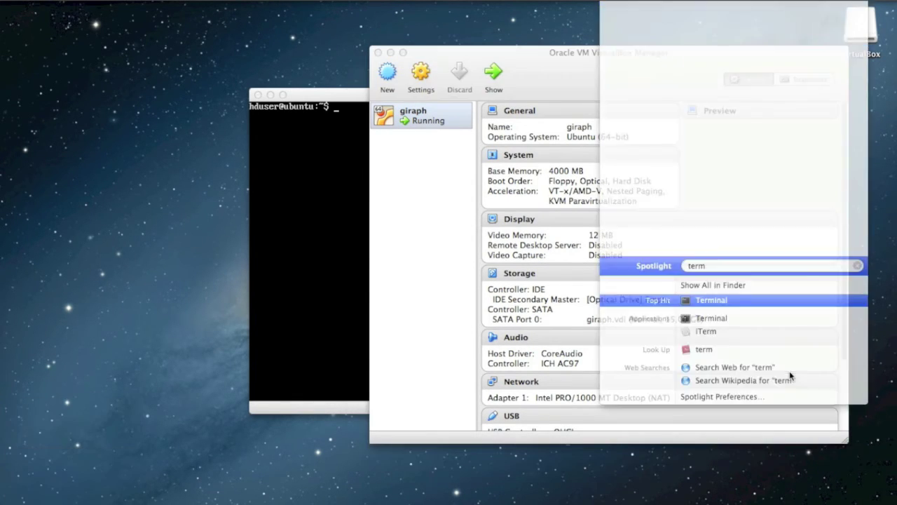
{"action": "key", "text": "Return"}
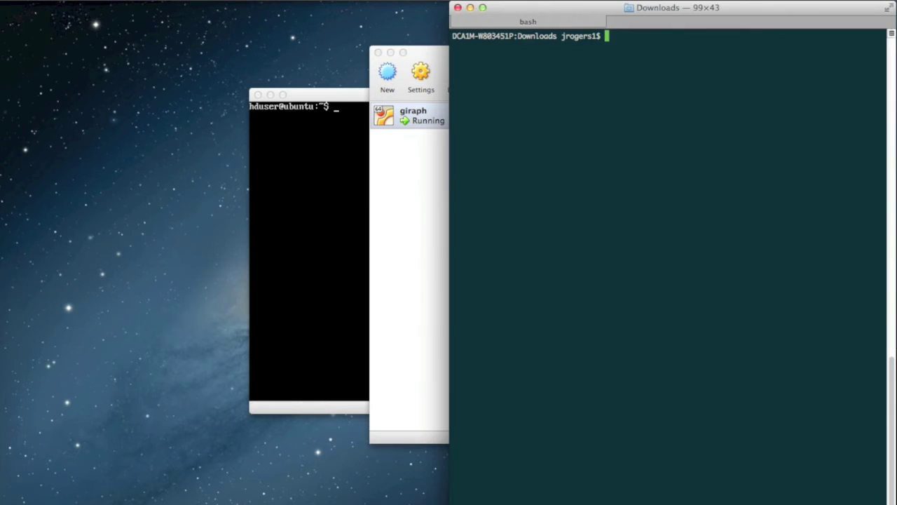
{"action": "type", "text": "ssh -p 2022 hduser@localhost"}
{"action": "key", "text": "Return"}
{"action": "type", "text": "yes"}
{"action": "key", "text": "Return"}
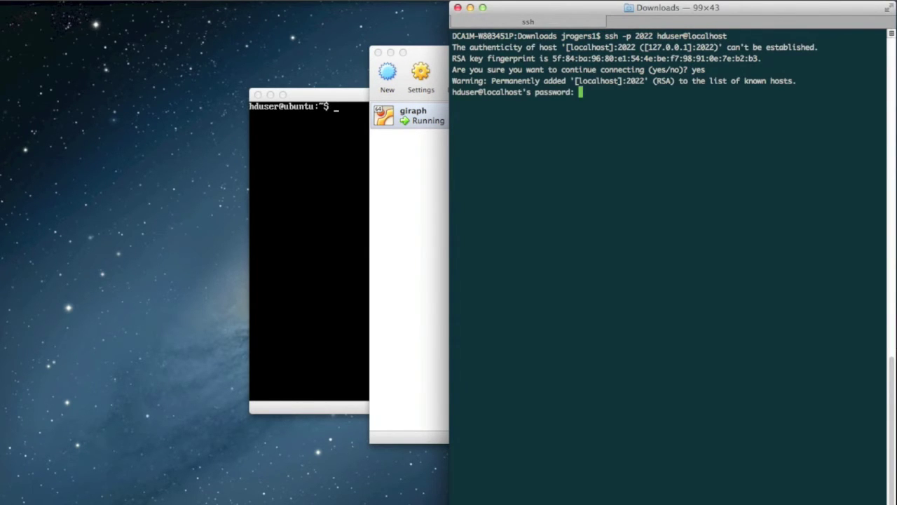
{"action": "key", "text": "Return"}
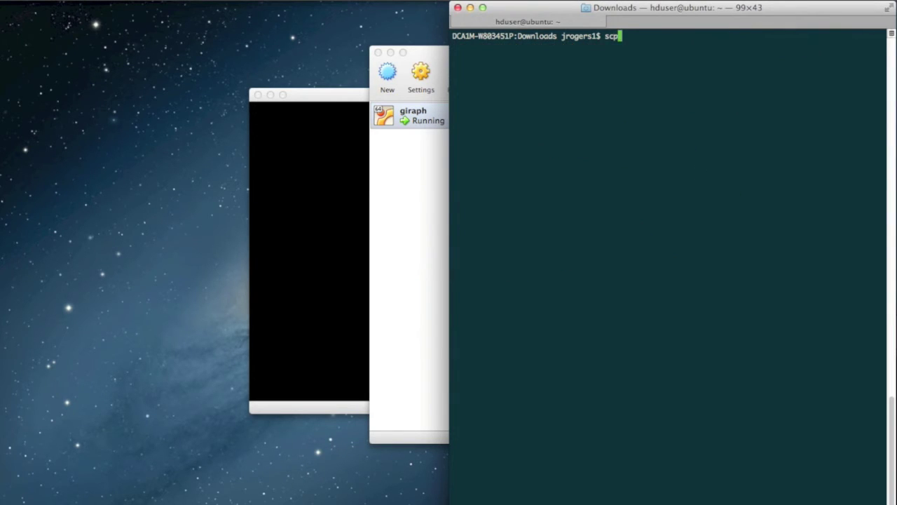
Step: Copy jdk-8u66-linux-x64.gz and hadoop-0.20.203.0rc1.tar.gz to /home/hduser via scp -P 2022
{"action": "type", "text": "-P 2022 j"}
{"action": "key", "text": "Tab"}
{"action": "type", "text": "hd"}
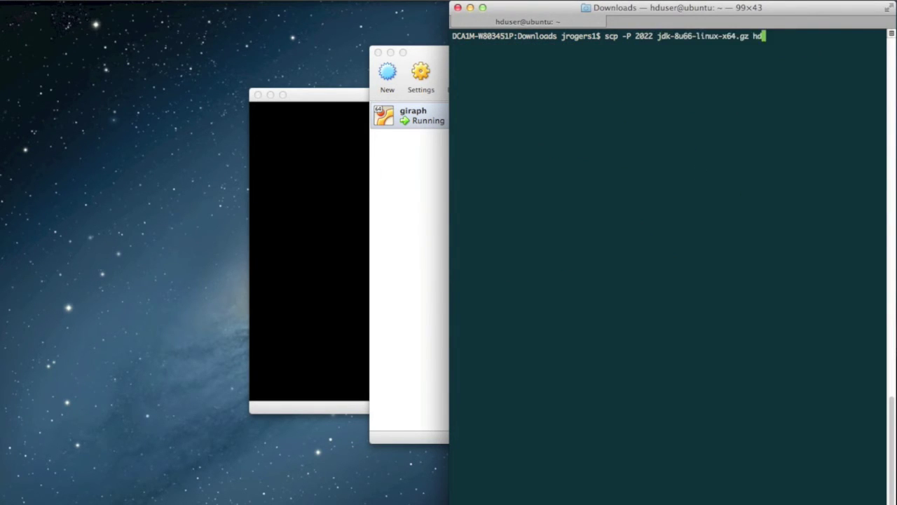
{"action": "type", "text": "user@localhost:/home/"}
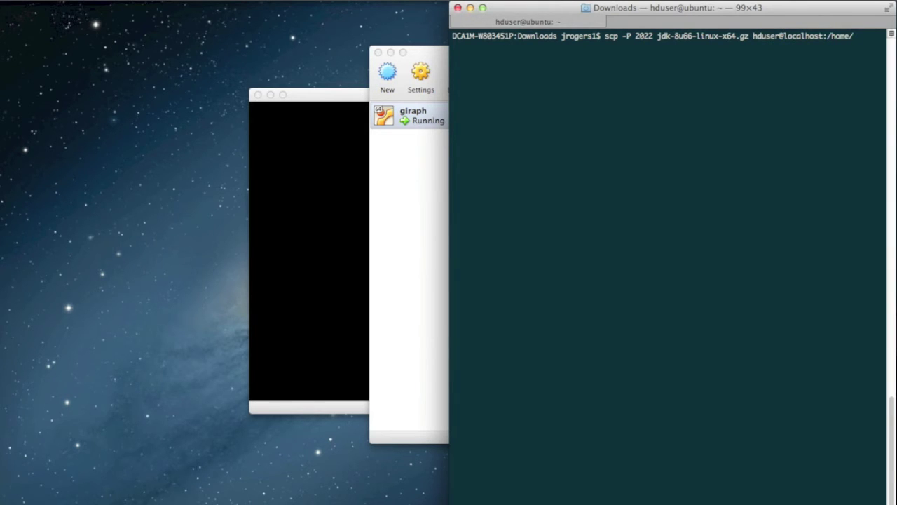
{"action": "type", "text": "hduser/"}
{"action": "key", "text": "Return"}
{"action": "key", "text": "Return"}
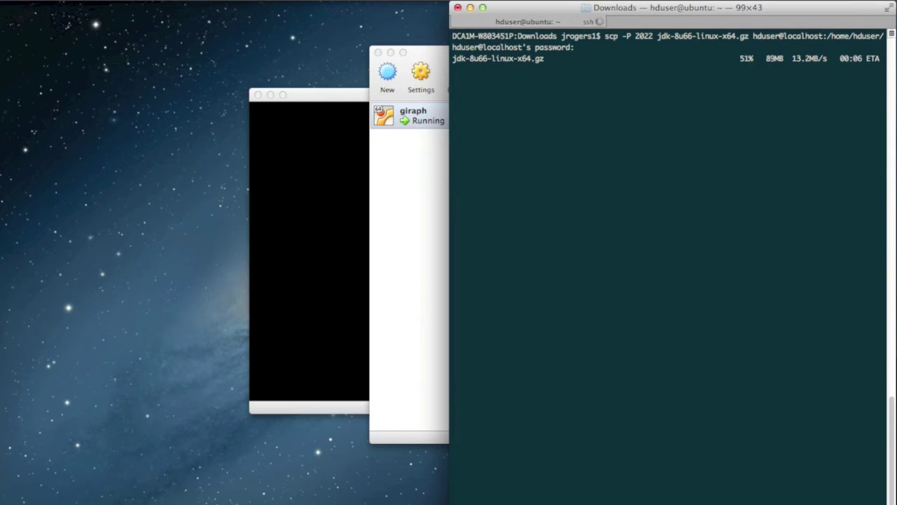
{"action": "type", "text": "sc"}
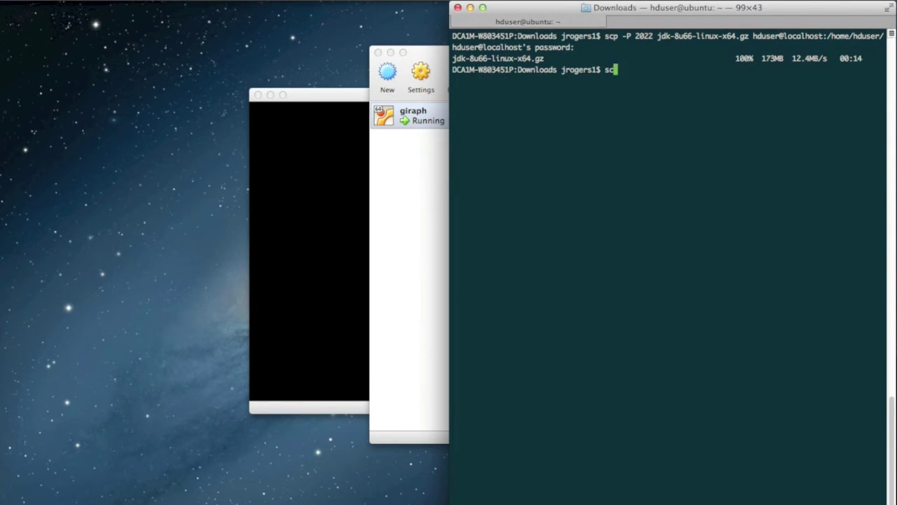
{"action": "type", "text": "p -P 2022 hadoop-0.20.203.0rc1.tar.gz hduser@lo"}
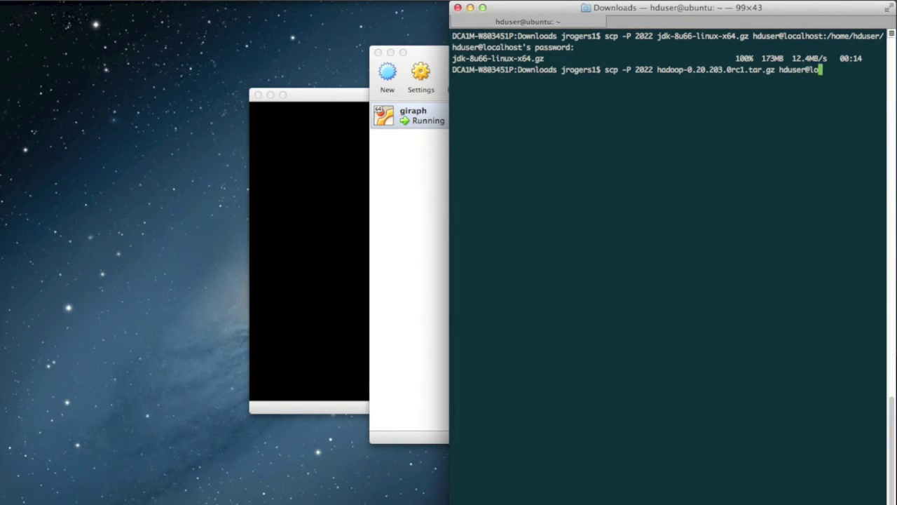
{"action": "type", "text": "calhost:/home/hduser/"}
{"action": "key", "text": "Return"}
{"action": "key", "text": "Return"}
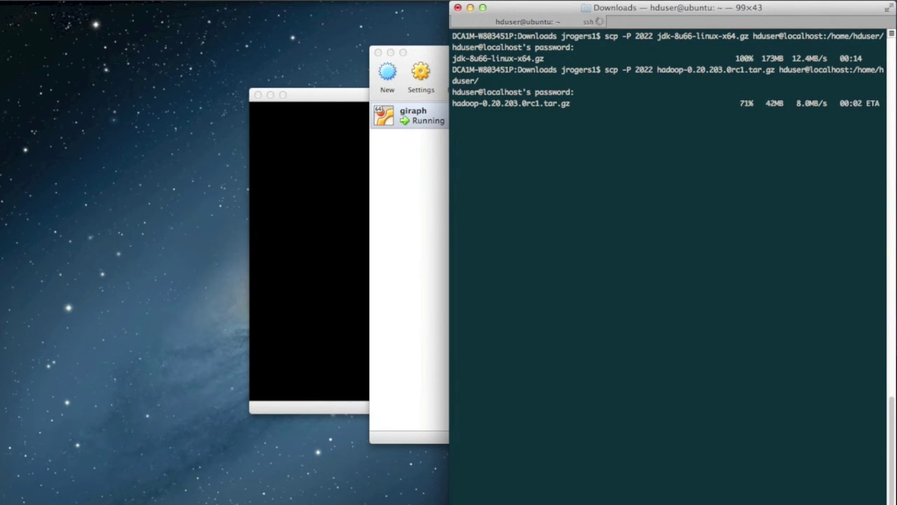
{"action": "key", "text": "ctrl+alt+super+m"}
Step: SSH into giraph on port 2022 and extract the JDK archive with tar -zxvf
{"action": "type", "text": "ssh "}
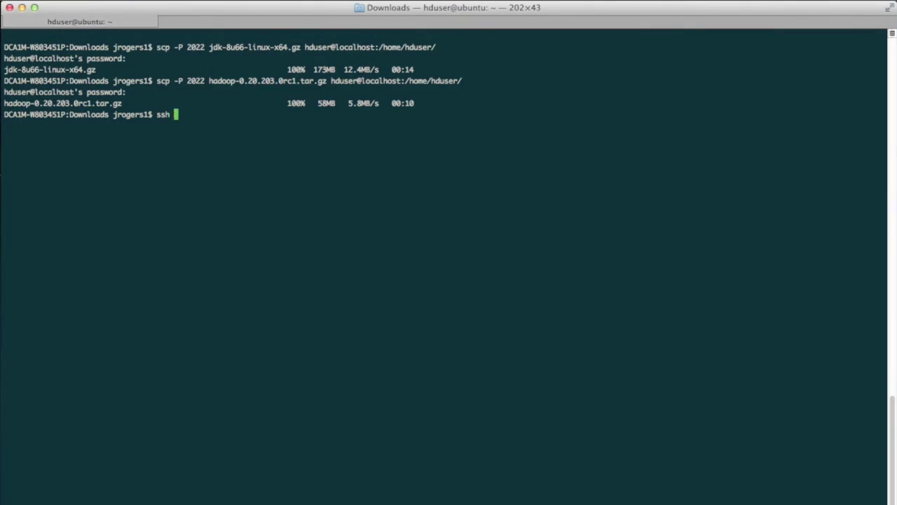
{"action": "type", "text": "-p 2022 hduser@localhost"}
{"action": "key", "text": "Return"}
{"action": "key", "text": "Return"}
{"action": "type", "text": "clear"}
{"action": "key", "text": "Return"}
{"action": "type", "text": "ls"}
{"action": "key", "text": "Return"}
{"action": "type", "text": "tar -"}
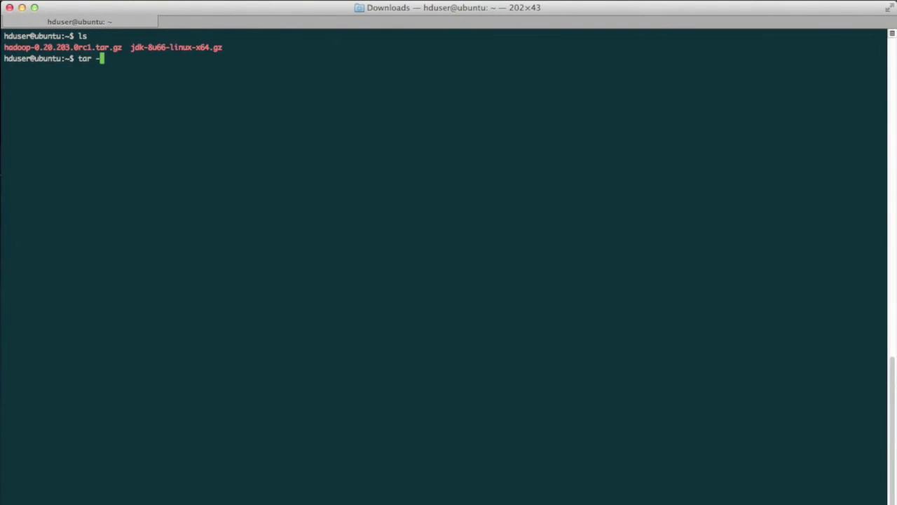
{"action": "type", "text": "zxvf jdk-8u66-linux-x64"}
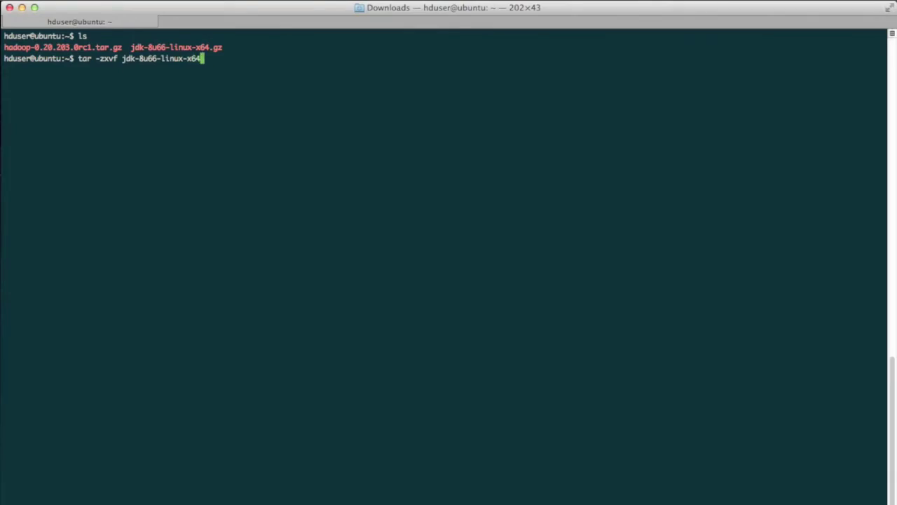
{"action": "key", "text": "Tab"}
{"action": "key", "text": "Return"}
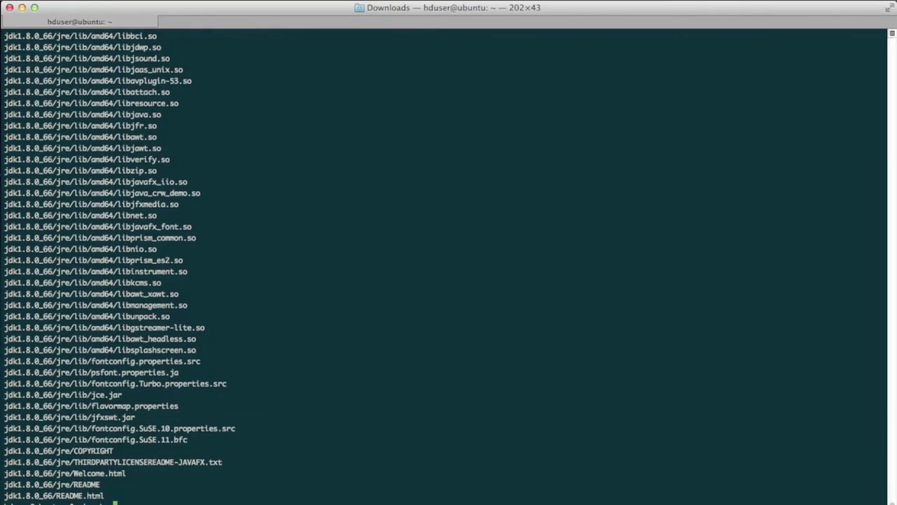
Step: Add JAVA_HOME=/home/hduser/jdk1.8.0_66 and PATH=$JAVA_HOME/bin:$PATH exports to .bashrc in vim
{"action": "type", "text": "vim .bashrc"}
{"action": "key", "text": "Return"}
{"action": "type", "text": "export JAVA_HOME=/home/hduser/jdk1.8.0_66"}
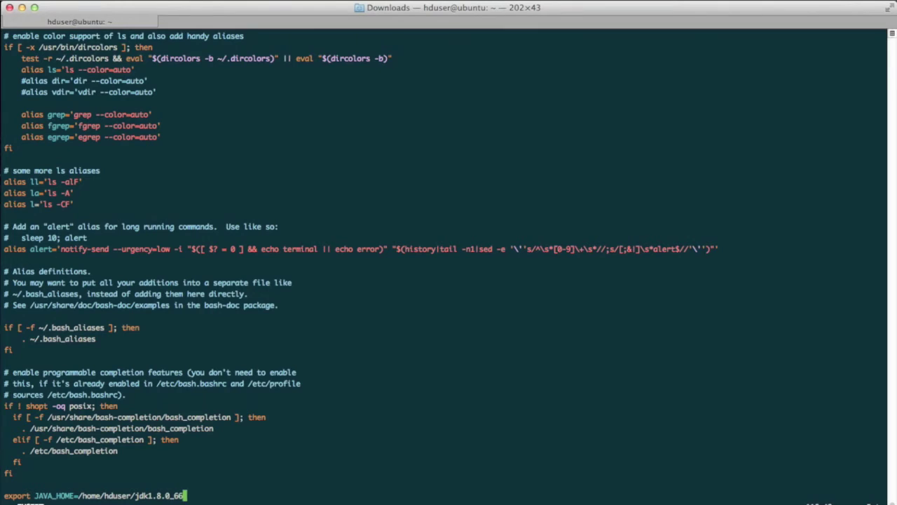
{"action": "key", "text": "Return"}
{"action": "type", "text": "export PATH=$JAVA_HOME/bin:$PATH"}
{"action": "key", "text": "Escape"}
{"action": "type", "text": ":wq"}
{"action": "key", "text": "Return"}
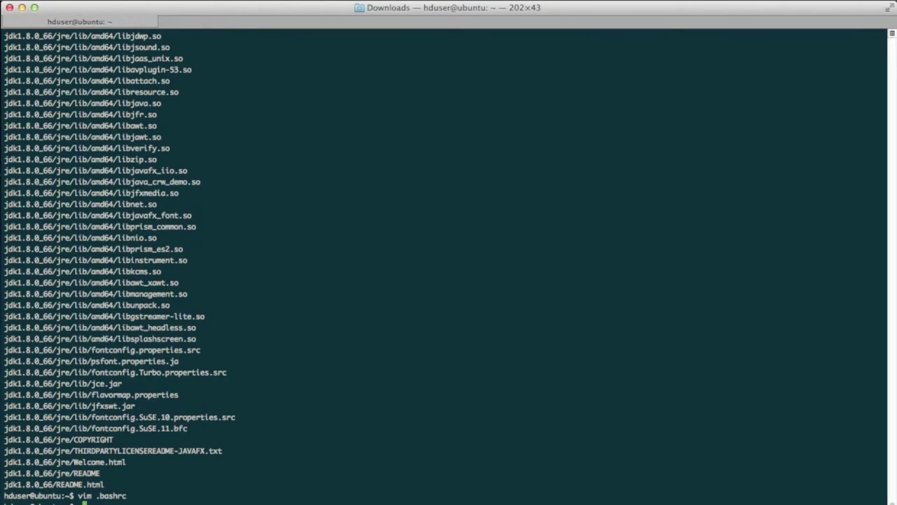
Step: Reload .bashrc and confirm java -version reports 1.8.0_66
{"action": "type", "text": ". .bashrc"}
{"action": "key", "text": "Return"}
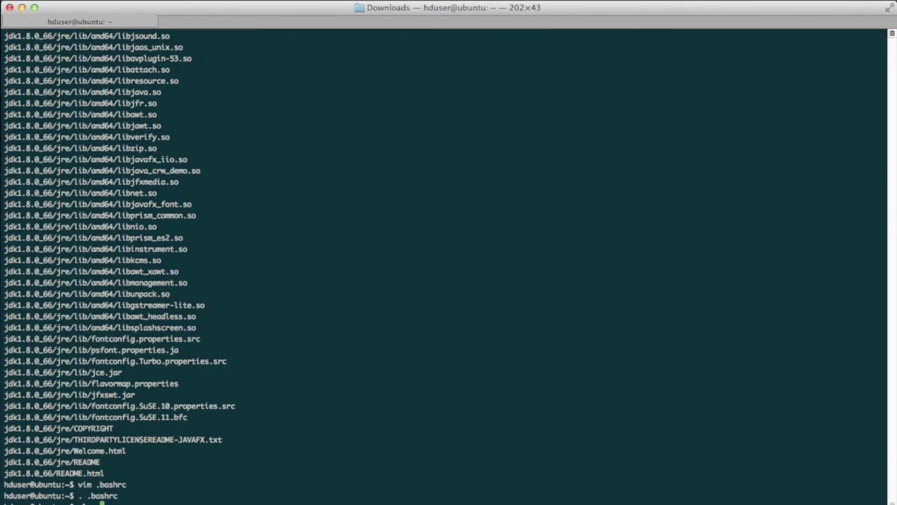
{"action": "key", "text": "ctrl+l"}
{"action": "type", "text": "java -version"}
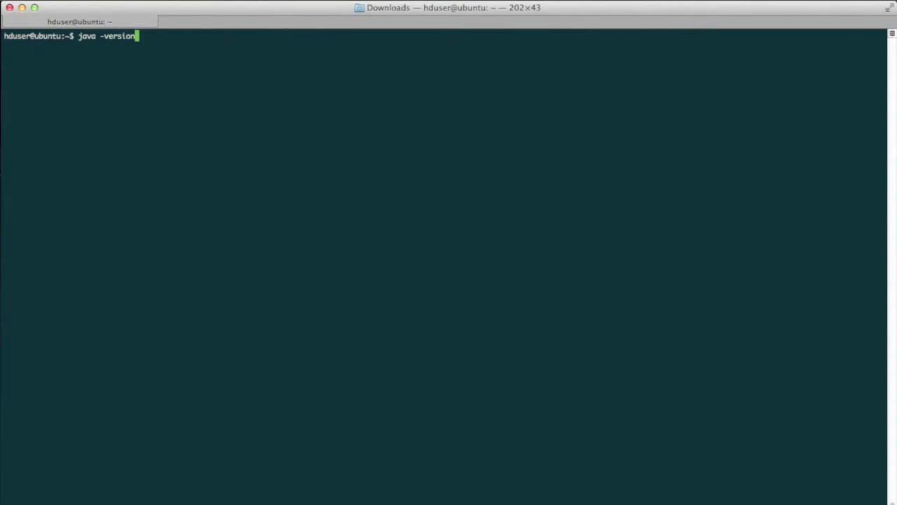
{"action": "key", "text": "Return"}
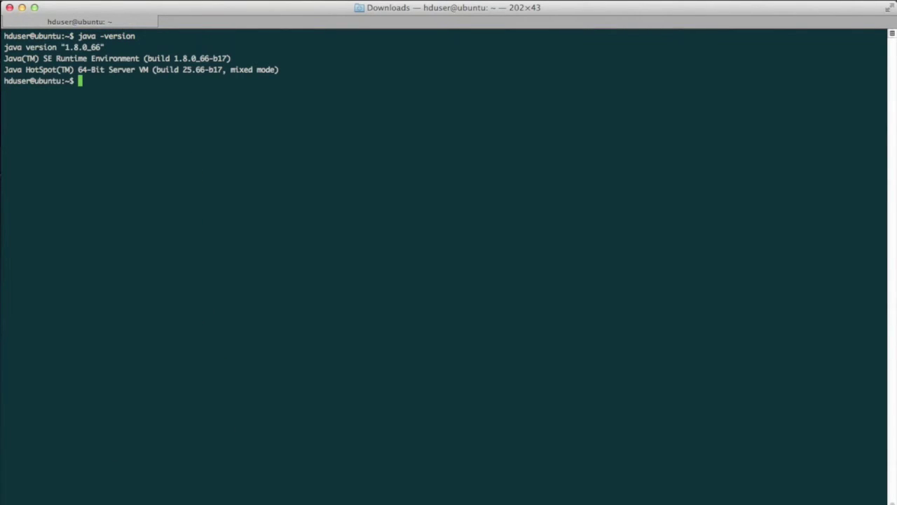
Step: Create /usr/local/hadoop with sudo mkdir and check its root ownership in /usr/local
{"action": "type", "text": "clear"}
{"action": "key", "text": "Return"}
{"action": "type", "text": "sudo mkdir /usr/local/hadoop"}
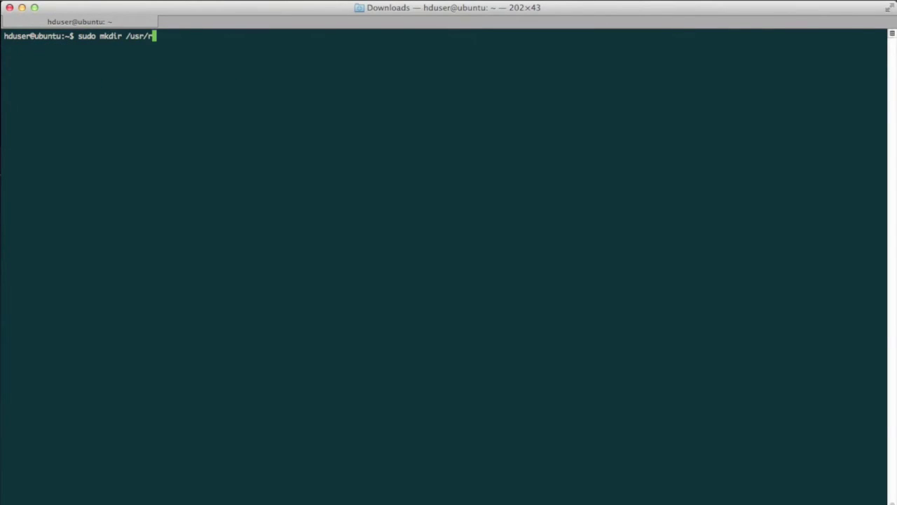
{"action": "key", "text": "Return"}
{"action": "key", "text": "Return"}
{"action": "type", "text": "l -l /usr/local"}
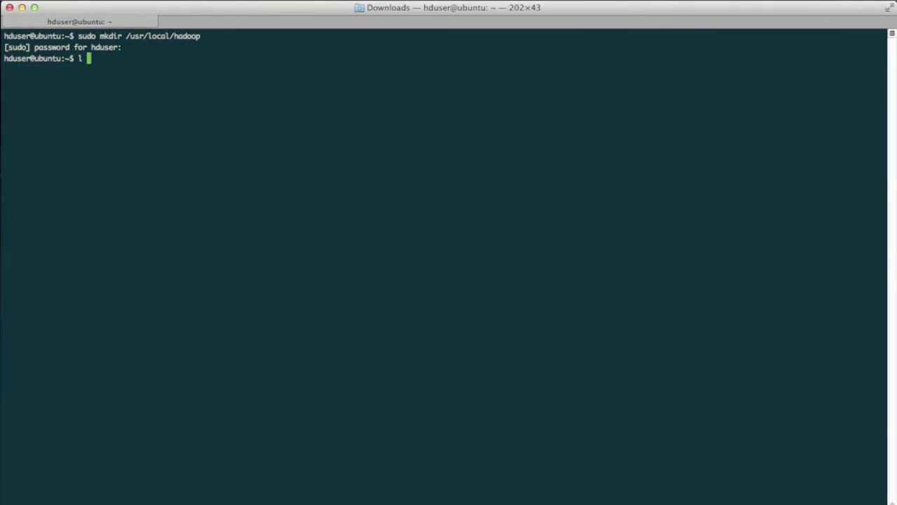
{"action": "key", "text": "Return"}
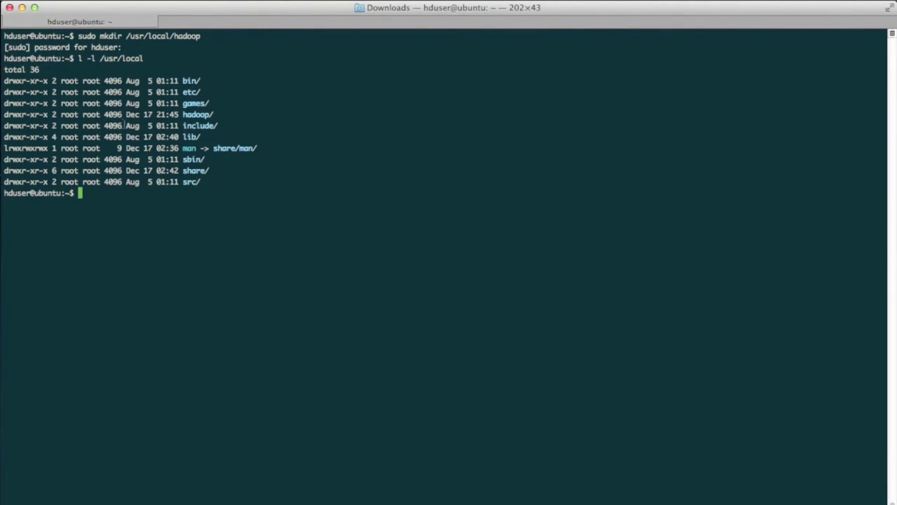
{"action": "left_click_drag", "start_coordinate": [100, 114], "coordinate": [62, 114]}
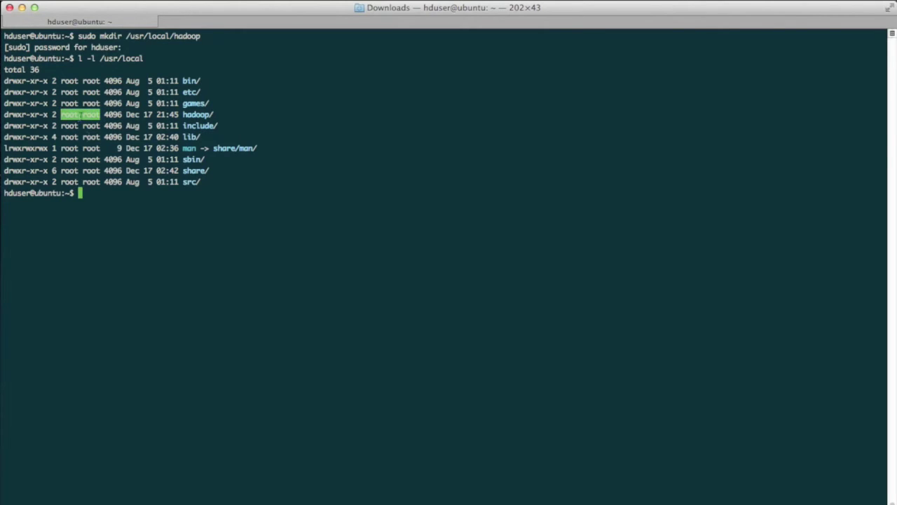
{"action": "left_click", "coordinate": [113, 195]}
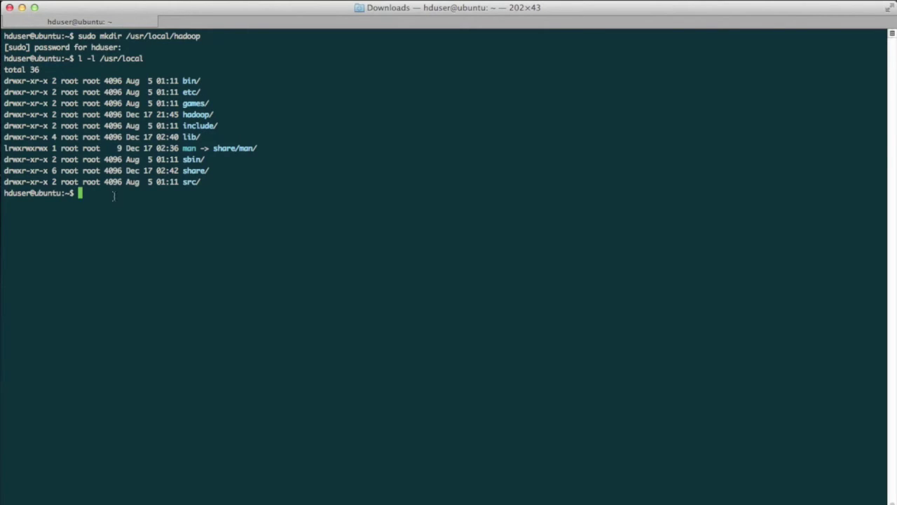
Step: Create the hadoop group, add hduser to it, and verify with id hduser
{"action": "key", "text": "ctrl+l"}
{"action": "type", "text": "sudo group add"}
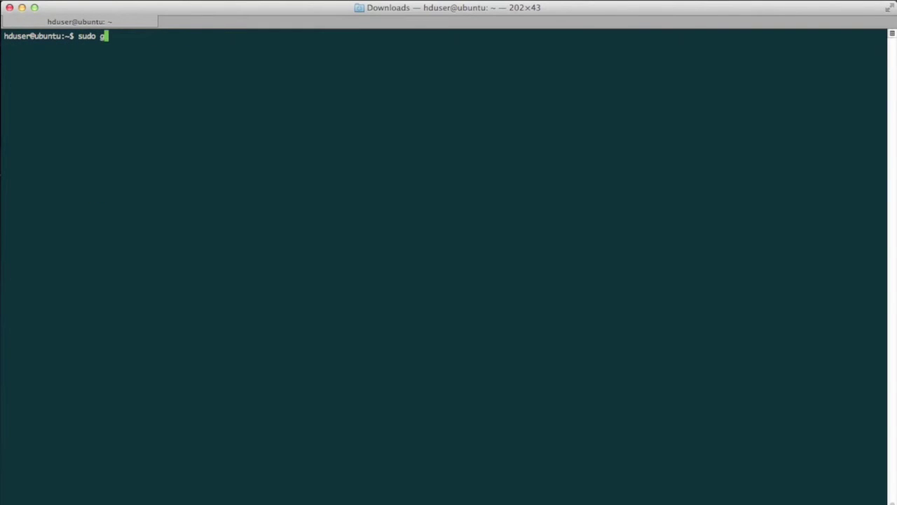
{"action": "key", "text": "BackSpace"}
{"action": "key", "text": "BackSpace"}
{"action": "key", "text": "BackSpace"}
{"action": "key", "text": "BackSpace"}
{"action": "type", "text": "add hadoop"}
{"action": "key", "text": "Return"}
{"action": "type", "text": "sudo usermod -G hadoop hdus"}
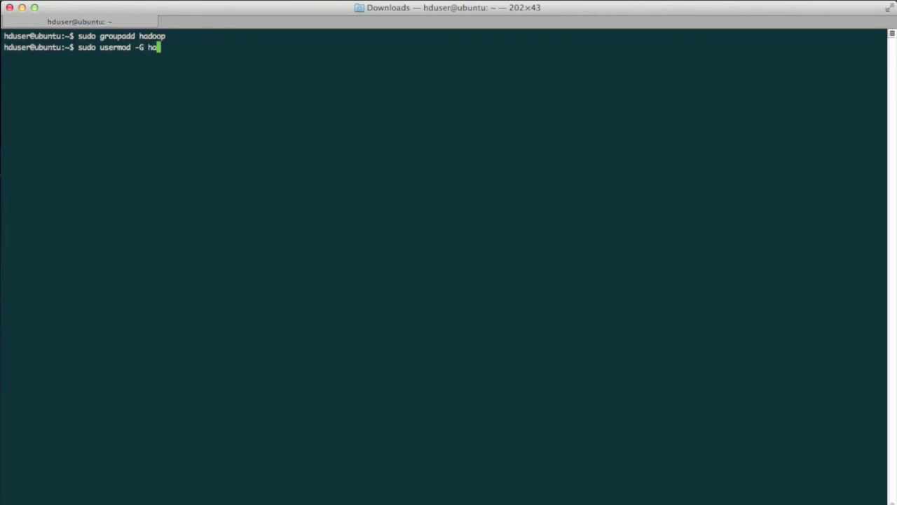
{"action": "type", "text": "er"}
{"action": "key", "text": "Return"}
{"action": "type", "text": "id hduser"}
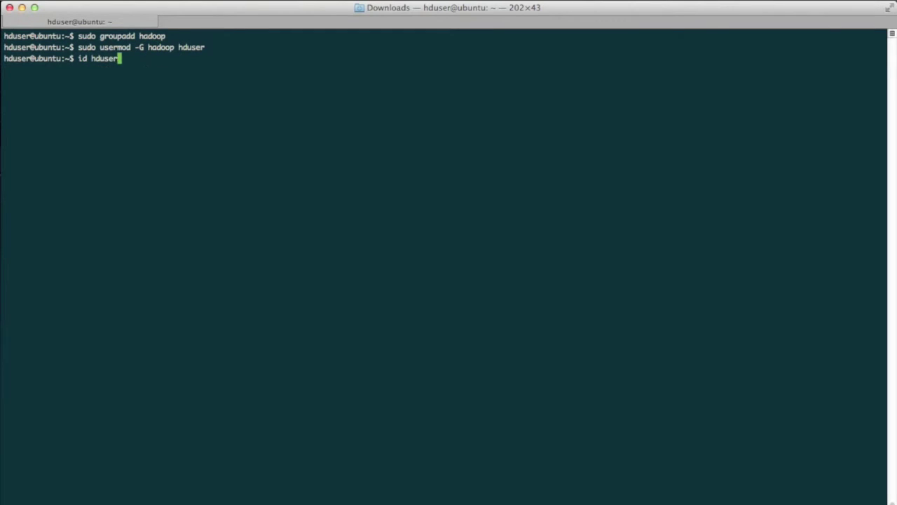
{"action": "key", "text": "Return"}
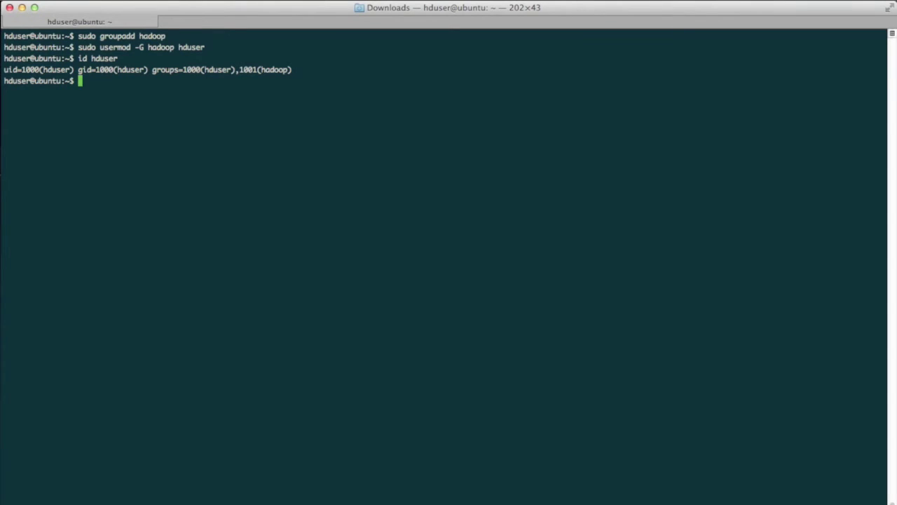
Step: Change /usr/local/hadoop ownership to hduser:hadoop and verify with ls -l /usr/local
{"action": "type", "text": "clear"}
{"action": "key", "text": "Return"}
{"action": "type", "text": "sudo c"}
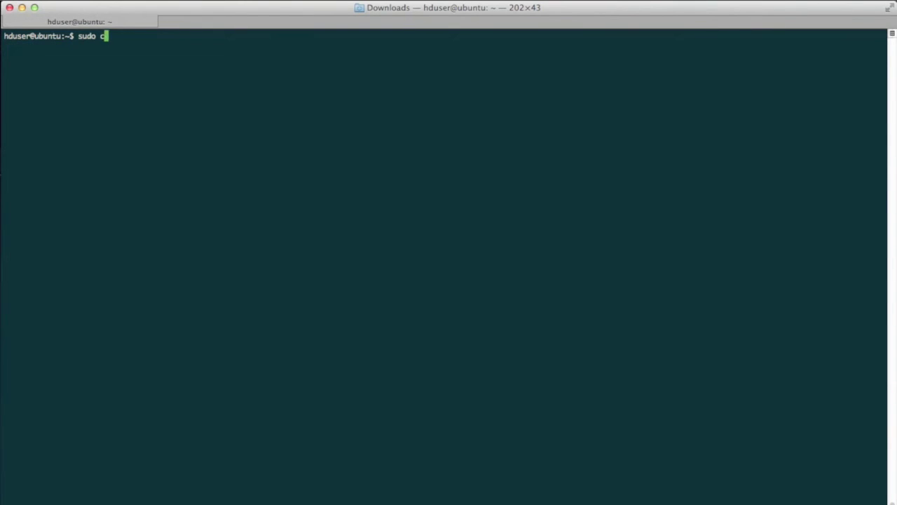
{"action": "type", "text": "hown hduser:hadoop /usr/local/hadoop"}
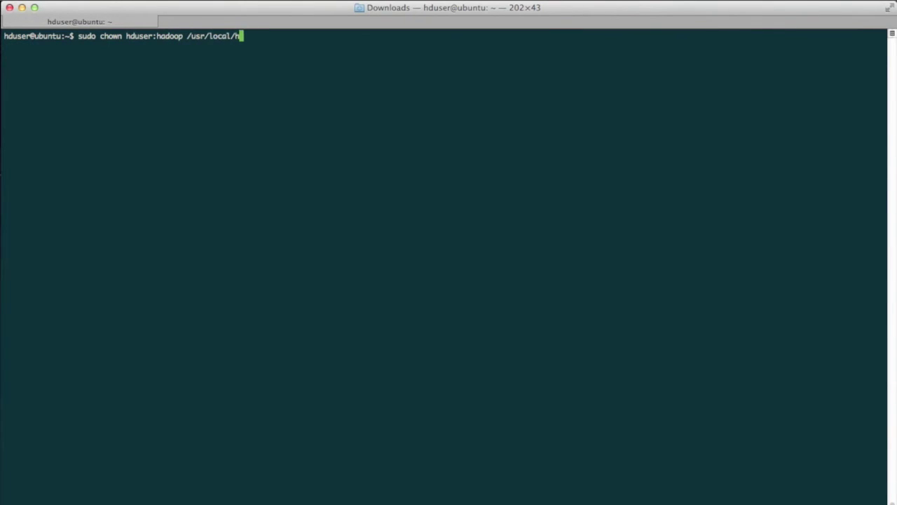
{"action": "key", "text": "Return"}
{"action": "type", "text": "ls -l /usr/local"}
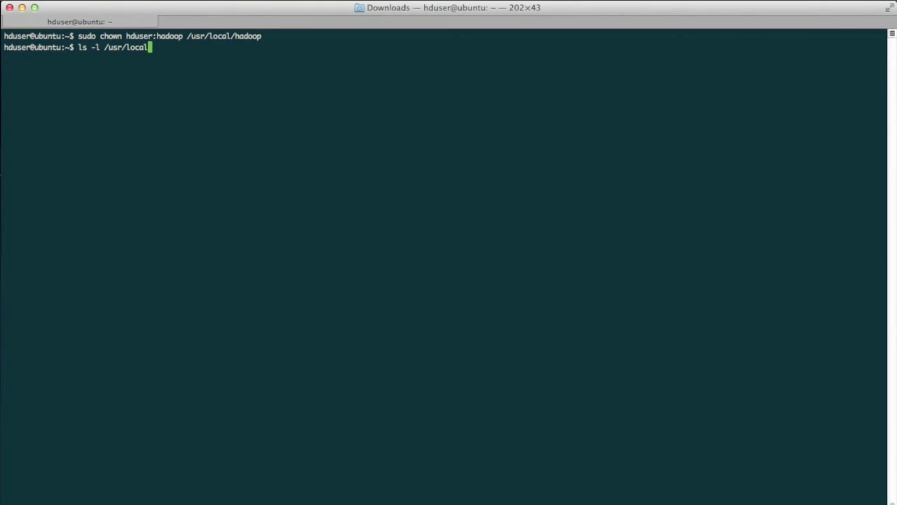
{"action": "key", "text": "Return"}
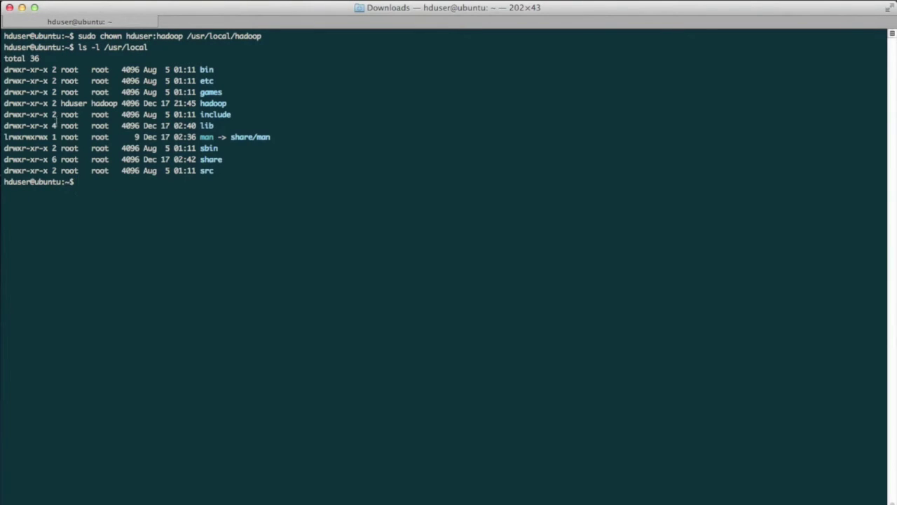
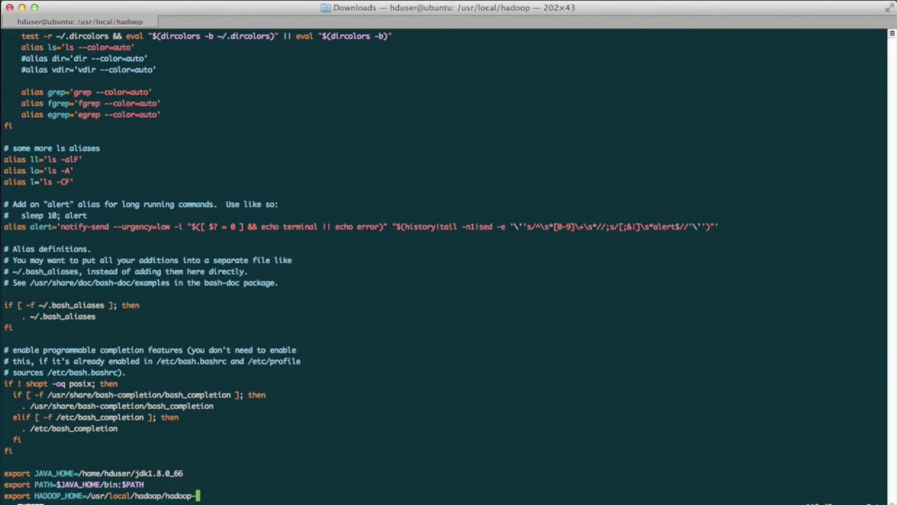
Step: Add a HADOOP_OPTS export with java.net.preferIPv4Stack=true to .bashrc and save it
{"action": "key", "text": "Return"}
{"action": "type", "text": "export JA"}
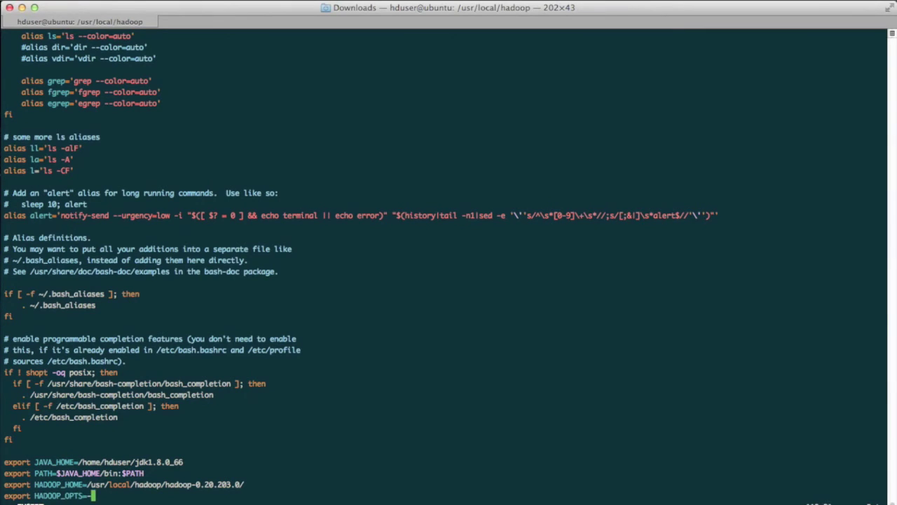
{"action": "type", "text": ".net.preferIPv4Stack=true"}
{"action": "key", "text": "Escape"}
{"action": "type", "text": ":wq"}
{"action": "key", "text": "Return"}
{"action": "type", "text": "clear"}
{"action": "key", "text": "Return"}
Step: In conf/core-site.xml, add a hadoop.tmp.dir property set to /usr/local/hadoop/tmp
{"action": "type", "text": "cd h"}
{"action": "key", "text": "Tab"}
{"action": "type", "text": "con"}
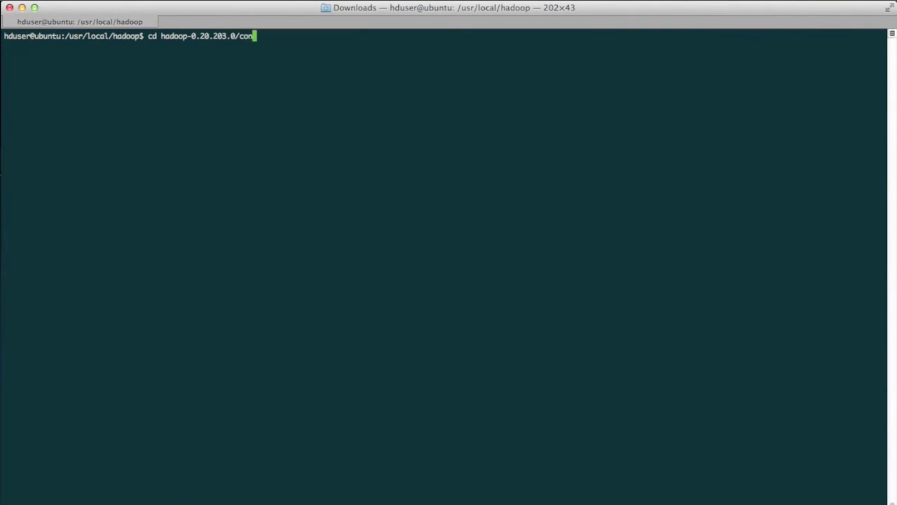
{"action": "type", "text": "f"}
{"action": "key", "text": "Tab"}
{"action": "key", "text": "Return"}
{"action": "type", "text": "vim core-site.xml"}
{"action": "key", "text": "Return"}
{"action": "key", "text": "Down"}
{"action": "key", "text": "Down"}
{"action": "key", "text": "Down"}
{"action": "key", "text": "Down"}
{"action": "key", "text": "Down"}
{"action": "type", "text": "o  <property>"}
{"action": "key", "text": "Return"}
{"action": "type", "text": "<name>hadoop.tmp.dir</name>"}
{"action": "key", "text": "Return"}
{"action": "type", "text": "<value>/usr/local/hadoop/tmp</value>"}
{"action": "key", "text": "Return"}
{"action": "type", "text": "</property>"}
Step: Add fs.default.name set to hdfs://localhost:54310 to core-site.xml and save it
{"action": "key", "text": "Return"}
{"action": "type", "text": "<property>"}
{"action": "key", "text": "Return"}
{"action": "type", "text": "<v"}
{"action": "key", "text": "BackSpace"}
{"action": "type", "text": "name>fs.default.name</name>"}
{"action": "key", "text": "Return"}
{"action": "type", "text": "<value>hdfs://localhost:54310</value>"}
{"action": "key", "text": "Return"}
{"action": "type", "text": "</property>"}
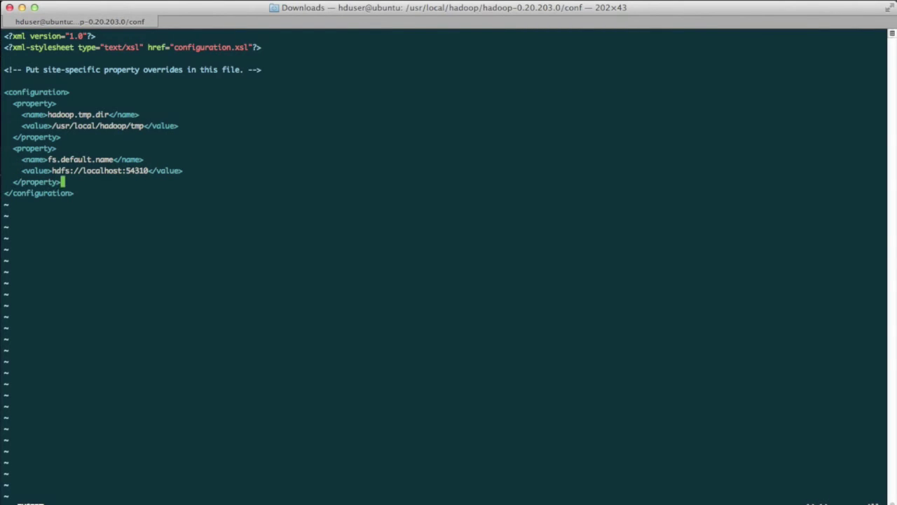
{"action": "key", "text": "Escape"}
{"action": "type", "text": ":wq"}
{"action": "key", "text": "Return"}
Step: Create the Hadoop tmp folder with mkdir ../../tmp
{"action": "type", "text": "mkdir ."}
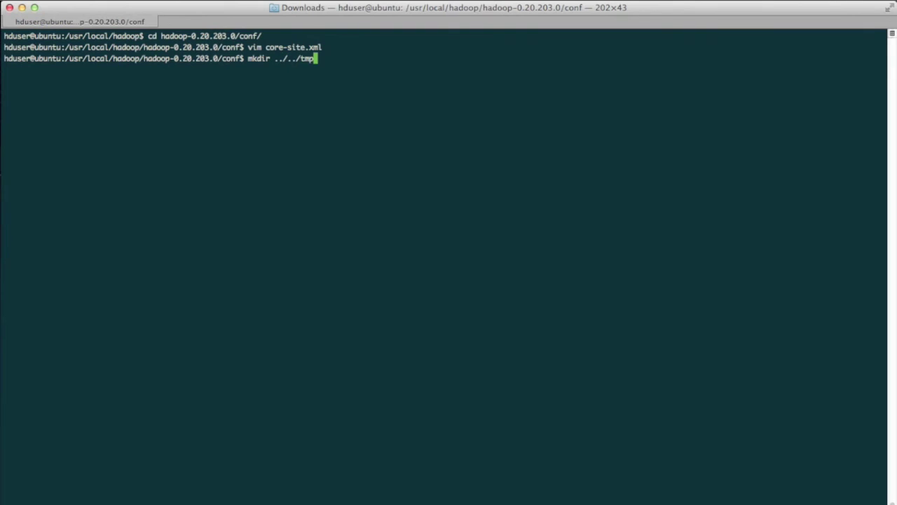
{"action": "type", "text": "./../tmp"}
{"action": "key", "text": "Return"}
{"action": "type", "text": "clear"}
{"action": "key", "text": "Return"}
Step: In mapred-site.xml, set mapred.job.tracker to localhost:54311
{"action": "type", "text": "vim mapred-site.xml"}
{"action": "key", "text": "Return"}
{"action": "key", "text": "j"}
{"action": "key", "text": "j"}
{"action": "key", "text": "j"}
{"action": "key", "text": "j"}
{"action": "key", "text": "j"}
{"action": "type", "text": "o  <property>"}
{"action": "key", "text": "Return"}
{"action": "type", "text": "<name>mapred.job.tracker</name>"}
{"action": "key", "text": "Return"}
{"action": "type", "text": "<value>localhost:54311</value>"}
{"action": "key", "text": "Return"}
{"action": "type", "text": "</property>"}
Step: Add mapred.tasktracker.map.tasks.maximum with value 4 to mapred-site.xml
{"action": "key", "text": "Return"}
{"action": "type", "text": "<property>"}
{"action": "key", "text": "Return"}
{"action": "type", "text": "<name>"}
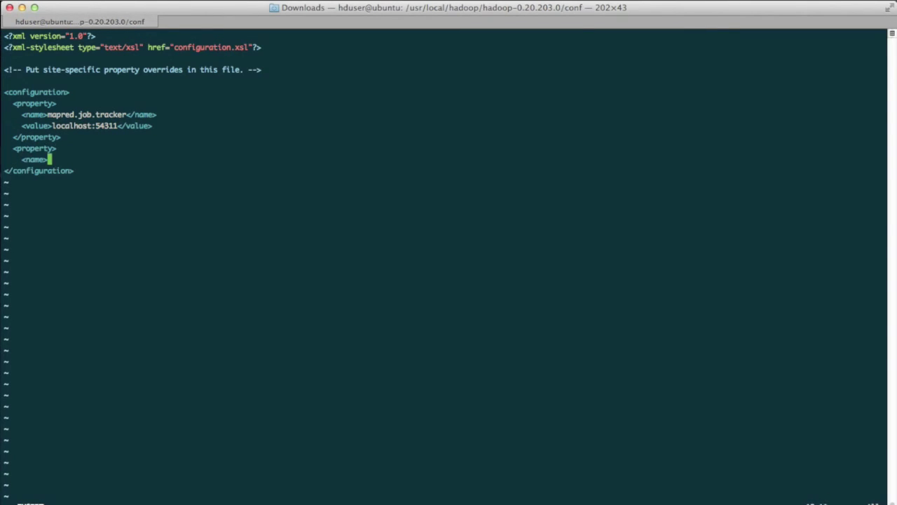
{"action": "type", "text": "mapred.tasktracker.map.tasks."}
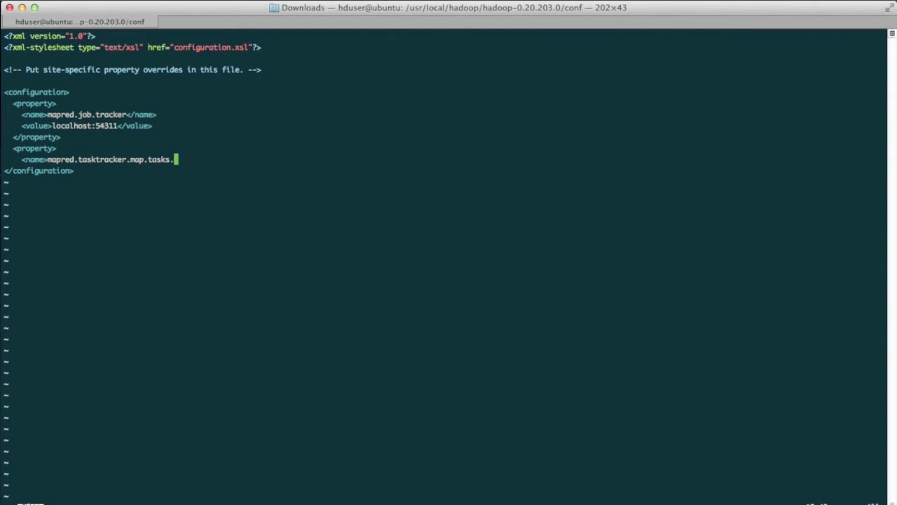
{"action": "type", "text": "maximum</name>"}
{"action": "key", "text": "Return"}
{"action": "type", "text": "<value>4</value>"}
{"action": "key", "text": "Return"}
{"action": "type", "text": "</property>"}
Step: Add mapred.map.tasks with value 4 and save mapred-site.xml
{"action": "key", "text": "Return"}
{"action": "type", "text": "<property>"}
{"action": "key", "text": "Return"}
{"action": "type", "text": "<name>mapred.map.tasks</name>"}
{"action": "key", "text": "Return"}
{"action": "type", "text": "<value>"}
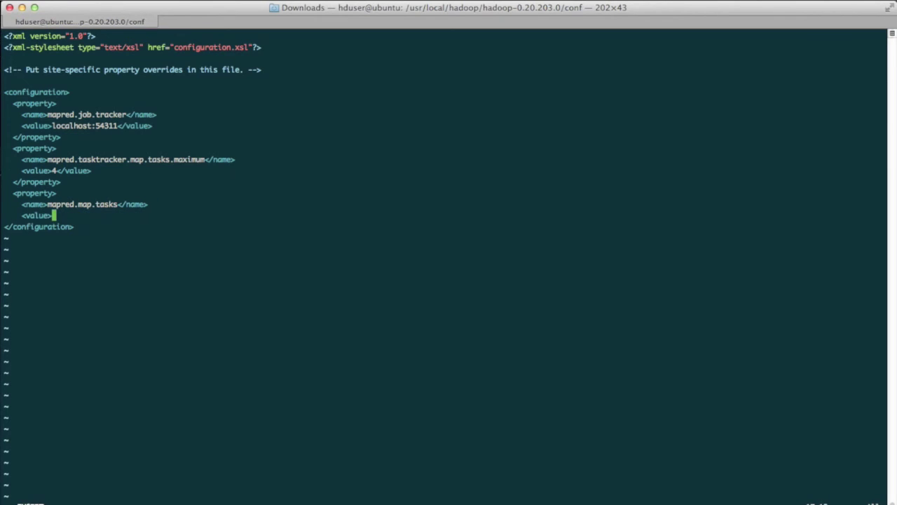
{"action": "type", "text": "4</value>"}
{"action": "key", "text": "Return"}
{"action": "type", "text": "</property>"}
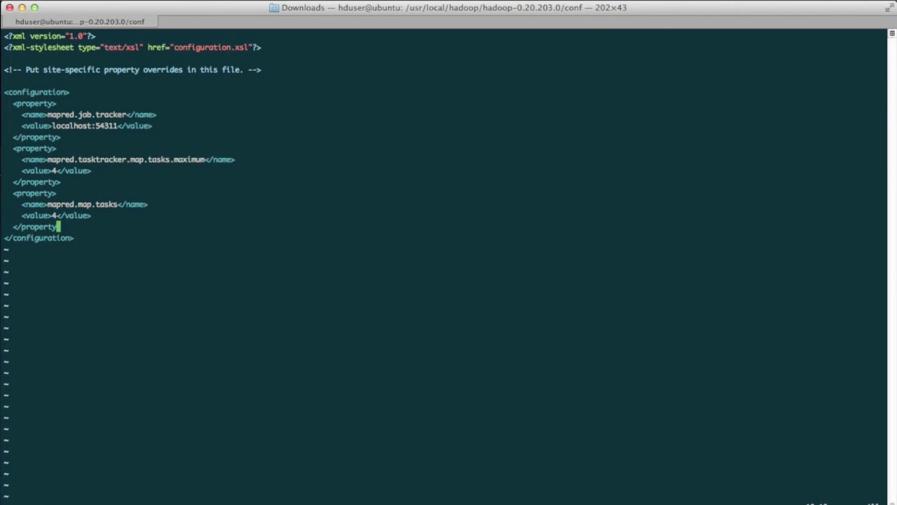
{"action": "key", "text": "Escape"}
{"action": "type", "text": ":wq"}
{"action": "key", "text": "Return"}
Step: Set dfs.replication to 1 in hdfs-site.xml and save it
{"action": "type", "text": "vim hdfs-site.xml"}
{"action": "key", "text": "Return"}
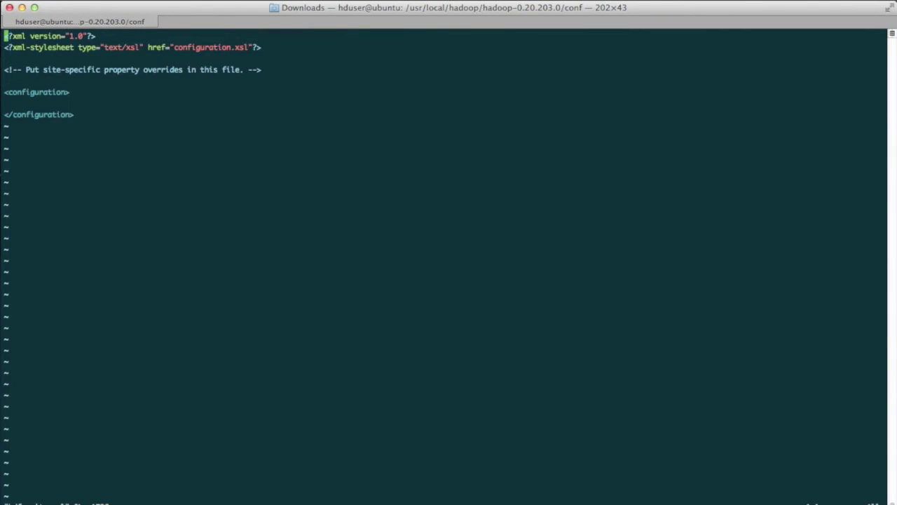
{"action": "type", "text": "i  <property>"}
{"action": "key", "text": "Return"}
{"action": "type", "text": "<name>dfs.replication</name>"}
{"action": "key", "text": "Return"}
{"action": "type", "text": "<value>1</value>"}
{"action": "key", "text": "Return"}
{"action": "type", "text": "</property>"}
{"action": "key", "text": "Return"}
Step: Clear the screen and move into Hadoop's bin folder
{"action": "type", "text": "clear"}
{"action": "key", "text": "Return"}
{"action": "type", "text": "cd ../bin/"}
{"action": "key", "text": "Return"}
Step: Format the HDFS NameNode with ./hadoop namenode -format
{"action": "type", "text": "./hadoop "}
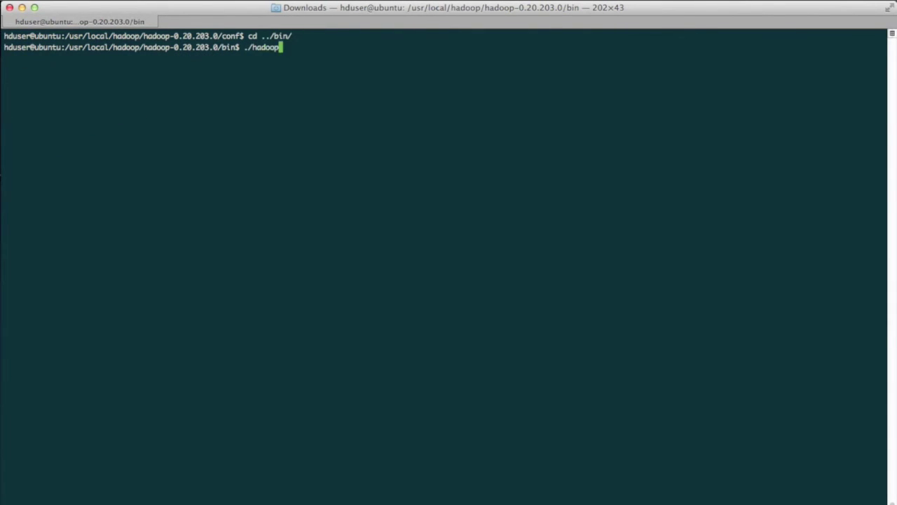
{"action": "type", "text": "namenode -format"}
{"action": "key", "text": "Return"}
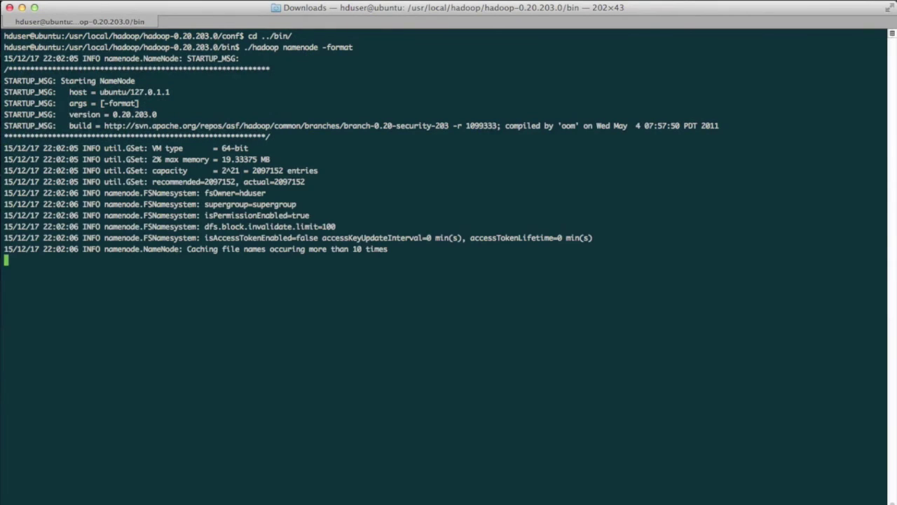
{"action": "type", "text": "clear"}
{"action": "key", "text": "Return"}
Step: Uncomment JAVA_HOME in conf/hadoop-env.sh and point it at the installed JDK
{"action": "type", "text": "vim ../"}
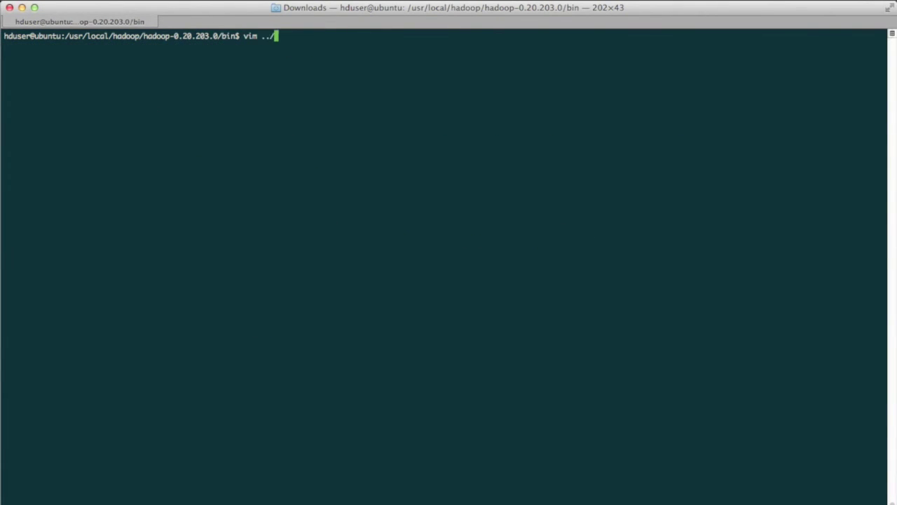
{"action": "type", "text": "conf/hadoop-env.sh"}
{"action": "key", "text": "Return"}
{"action": "key", "text": "Down"}
{"action": "key", "text": "Down"}
{"action": "key", "text": "Down"}
{"action": "key", "text": "Down"}
{"action": "key", "text": "Down"}
{"action": "key", "text": "Down"}
{"action": "key", "text": "Down"}
{"action": "key", "text": "Down"}
{"action": "key", "text": "x"}
{"action": "key", "text": "x"}
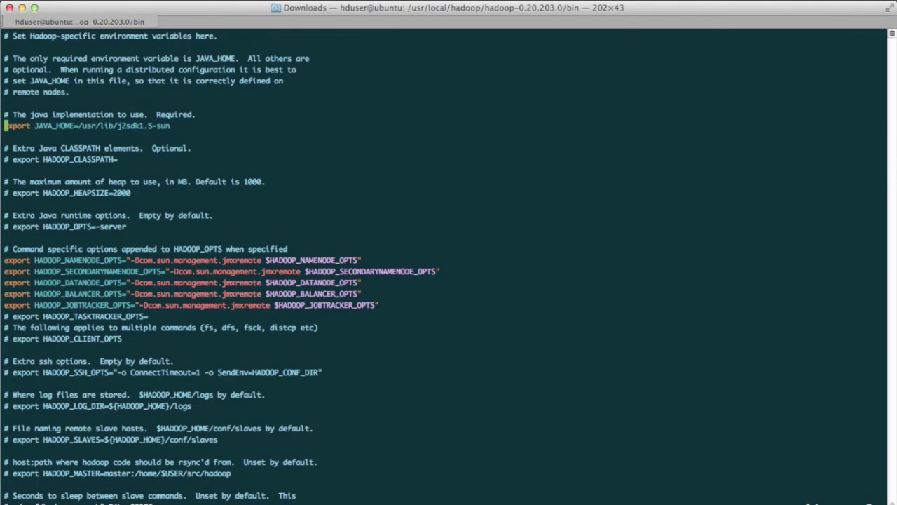
{"action": "key", "text": "shift+d"}
{"action": "type", "text": "auser"}
{"action": "type", "text": "ome/hduser/j"}
{"action": "key", "text": "Escape"}
{"action": "type", "text": ":wq"}
{"action": "key", "text": "Return"}
{"action": "key", "text": "ctrl+l"}
Step: Start the HDFS daemons and confirm NameNode, SecondaryNameNode and DataNode with jps
{"action": "type", "text": "./start-dfs.sh"}
{"action": "key", "text": "Return"}
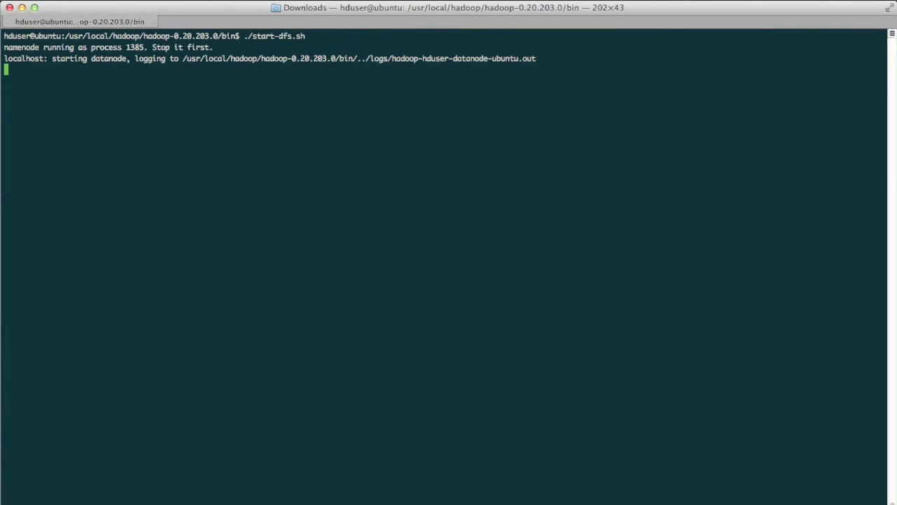
{"action": "type", "text": "jps"}
{"action": "key", "text": "Return"}
{"action": "double_click", "coordinate": [42, 103]}
{"action": "left_click_drag", "start_coordinate": [26, 114], "coordinate": [100, 114]}
{"action": "double_click", "coordinate": [44, 126]}
{"action": "left_click", "coordinate": [84, 126]}
Step: Start the MapReduce daemons and confirm TaskTracker and JobTracker are running
{"action": "type", "text": "./start-mapred.sh"}
{"action": "key", "text": "Return"}
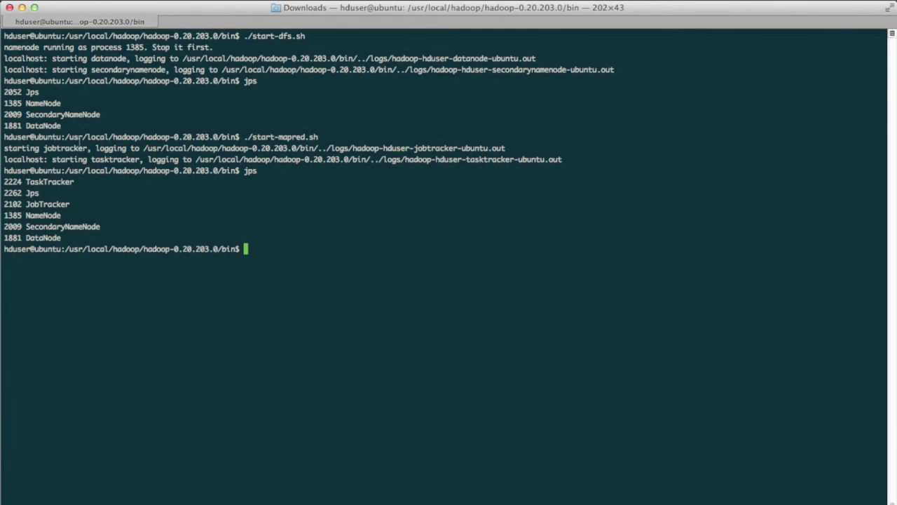
{"action": "left_click_drag", "start_coordinate": [27, 181], "coordinate": [76, 181]}
{"action": "left_click_drag", "start_coordinate": [27, 204], "coordinate": [69, 205]}
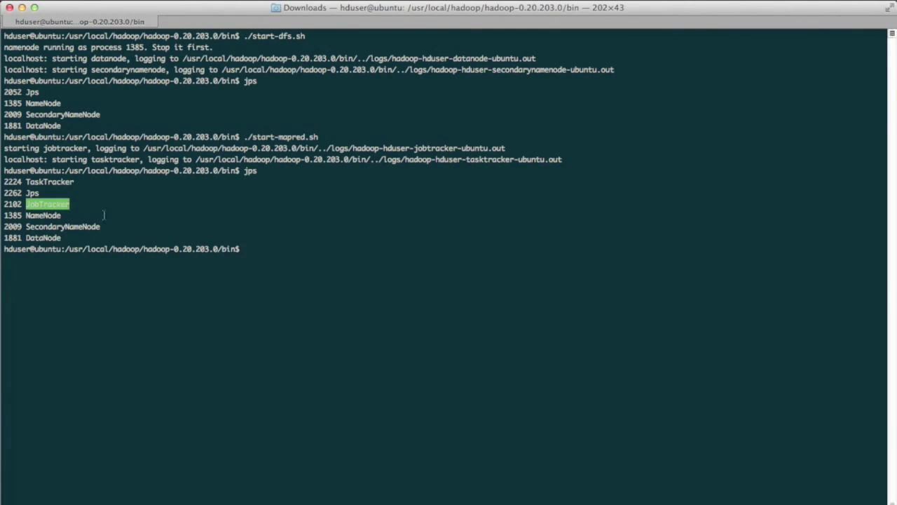
{"action": "key", "text": "ctrl+l"}
Step: Go to the home folder and prepare a wget of Gutenberg's pg132.txt
{"action": "type", "text": "cd ~"}
{"action": "key", "text": "Return"}
{"action": "type", "text": "wget http://www.gutenberg.org/cache/"}
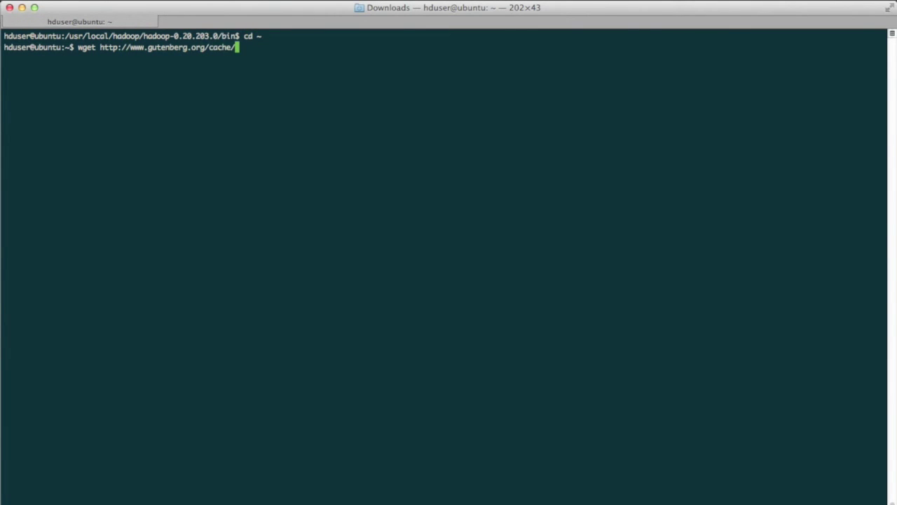
{"action": "type", "text": "epub/132/pg132.txt"}
Step: Download pg132.txt, copy it to HDFS /user/hduser/input, and list that folder to verify
{"action": "key", "text": "Return"}
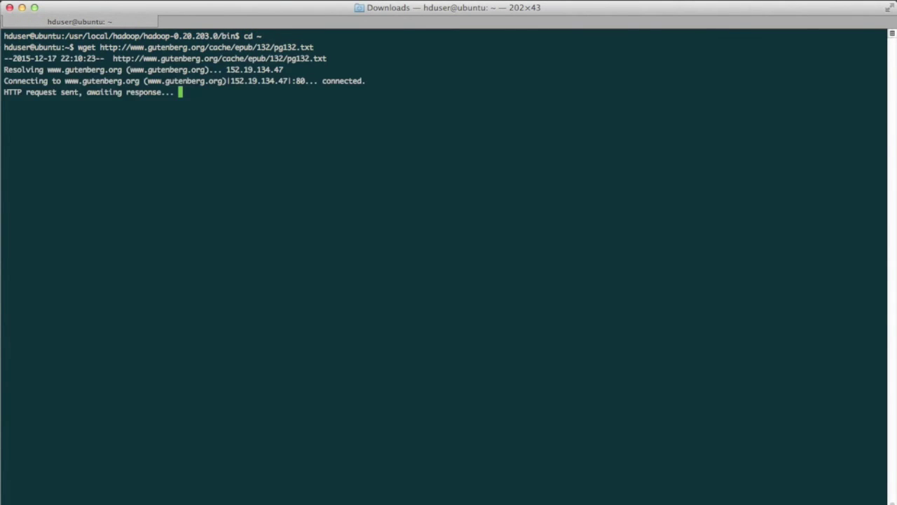
{"action": "type", "text": "cd -"}
{"action": "key", "text": "Return"}
{"action": "type", "text": "./hadoop dfs -copyFromLocal ~/pg132.txt /user/hduser/input/pg132.txt"}
{"action": "key", "text": "Return"}
{"action": "type", "text": "./hadoop"}
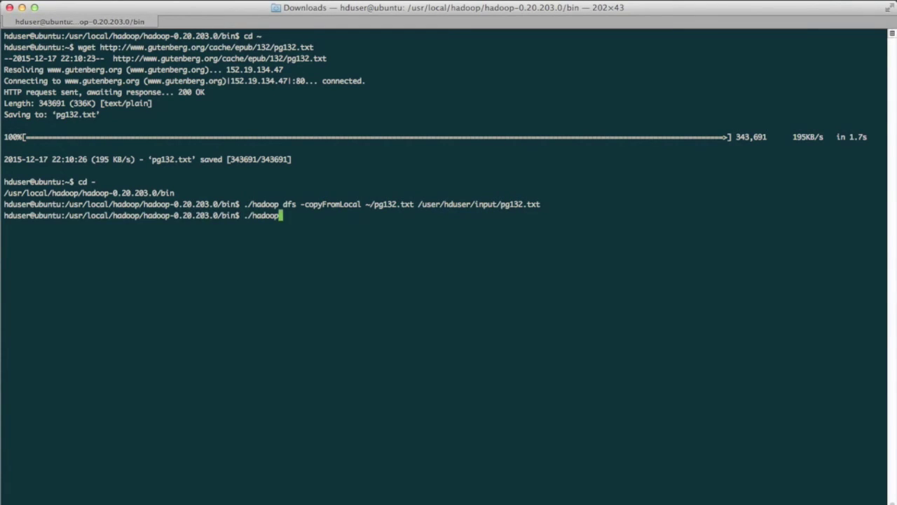
{"action": "type", "text": " dfs -ls /user/hduser/input"}
{"action": "key", "text": "Return"}
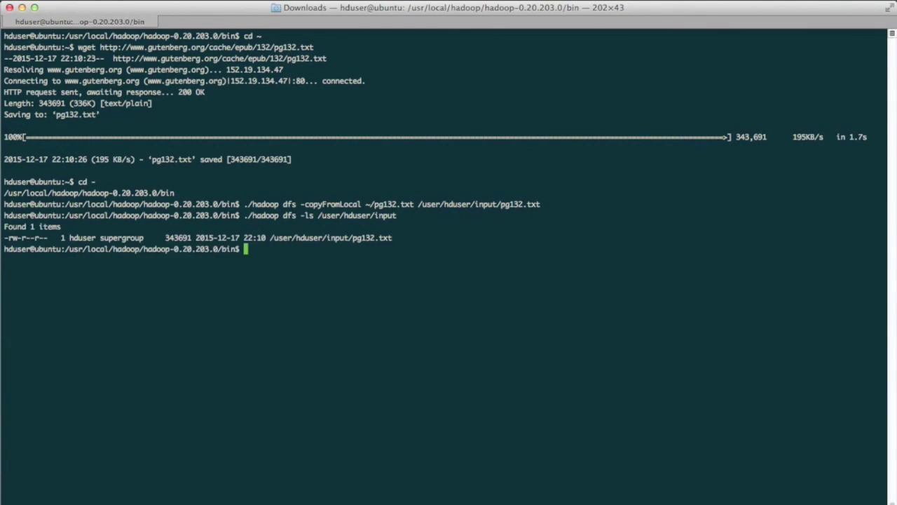
Step: Launch the wordcount example from hadoop-examples-0.20.203.0.jar on the input
{"action": "type", "text": "clear"}
{"action": "key", "text": "Return"}
{"action": "type", "text": "./hadoop jar /usr/local/hadoop/h"}
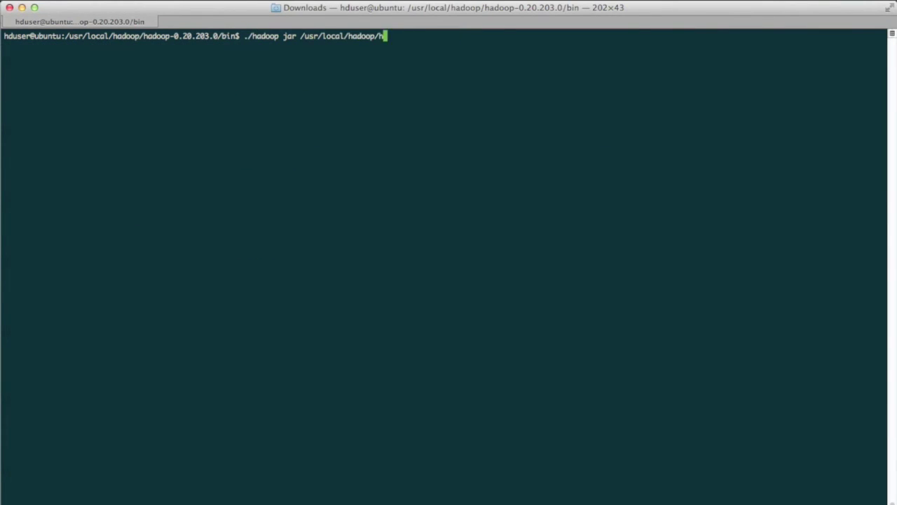
{"action": "type", "text": "adoop-0.20.203.0/hadoop-examples-0.20.203.0.jar wordcount /user/hduser/input/pg132.txt /user/hduser/output/wordcount"}
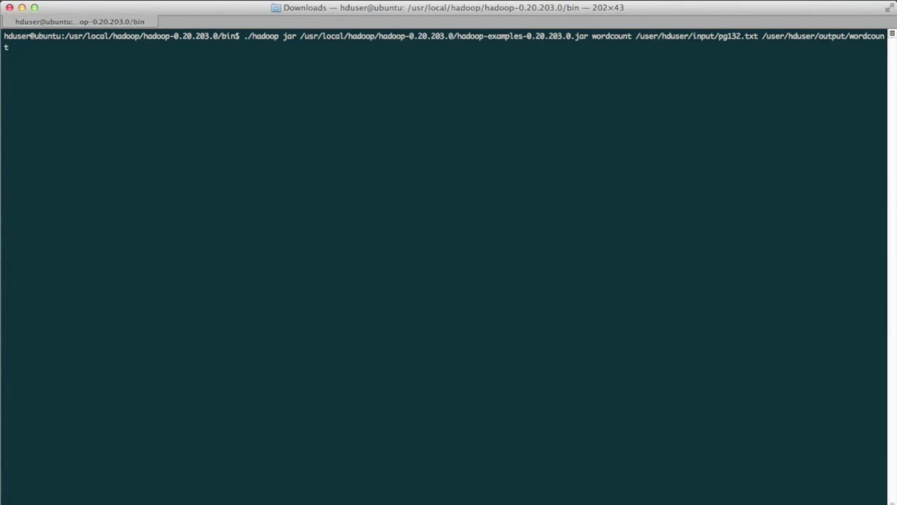
{"action": "key", "text": "ctrl+Up"}
Step: Review the NameNode (50070), JobTracker (50030) and TaskTracker (50060) pages, then return to Terminal
{"action": "left_click", "coordinate": [392, 231]}
{"action": "left_click", "coordinate": [105, 16]}
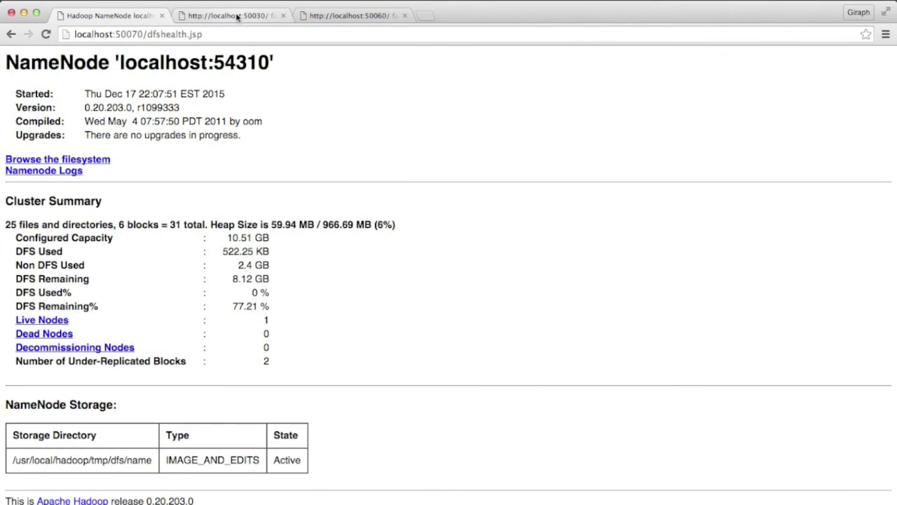
{"action": "left_click", "coordinate": [236, 15]}
{"action": "key", "text": "super+r"}
{"action": "scroll", "coordinate": [198, 106], "scroll_direction": "down", "scroll_amount": 2}
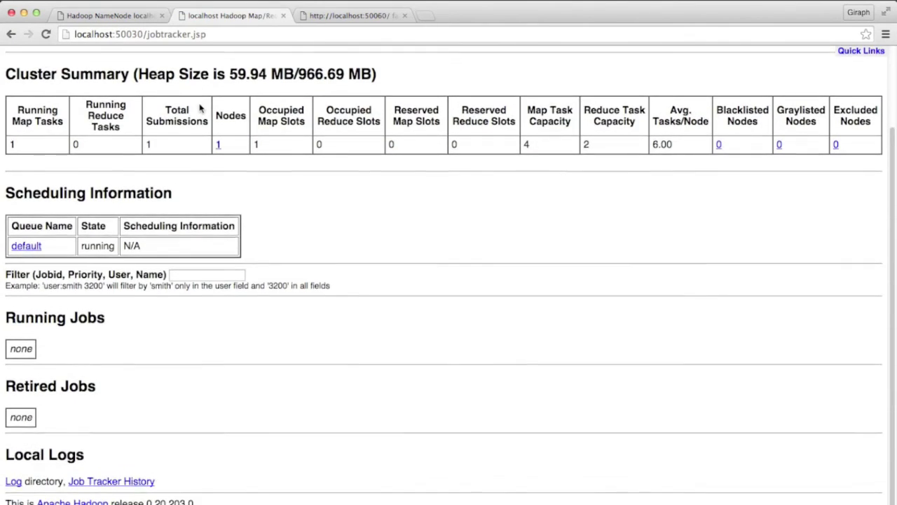
{"action": "scroll", "coordinate": [199, 108], "scroll_direction": "up", "scroll_amount": 2}
{"action": "left_click", "coordinate": [351, 15]}
{"action": "left_click", "coordinate": [45, 34]}
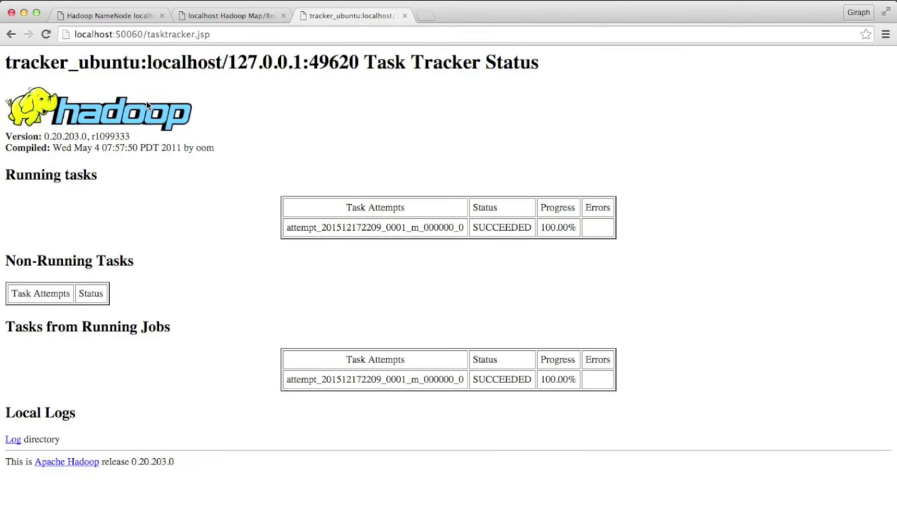
{"action": "key", "text": "ctrl+Up"}
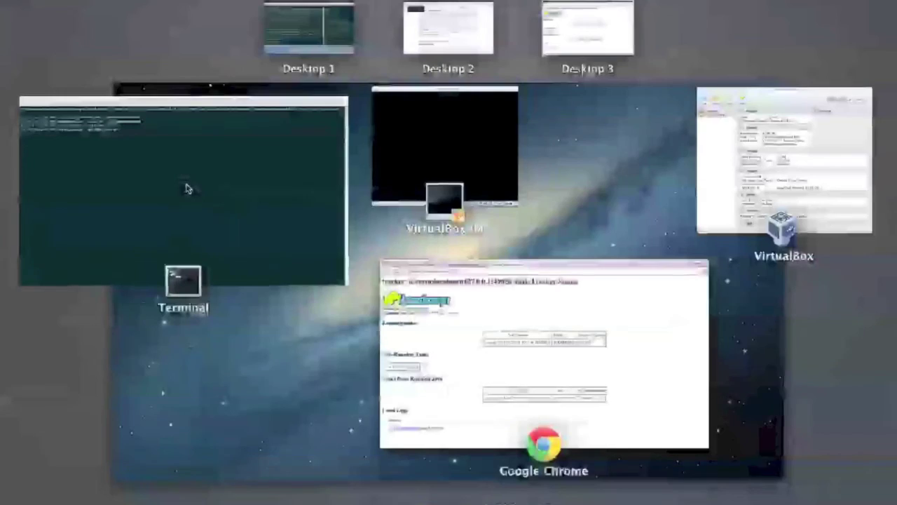
{"action": "left_click", "coordinate": [206, 199]}
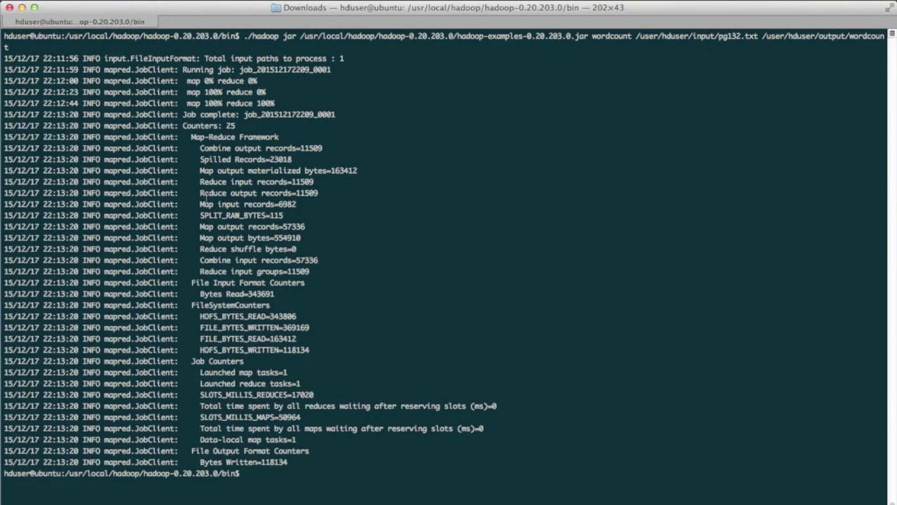
Step: Pipe /user/hduser/output/wordcount/p* into less and scroll down through the word counts
{"action": "type", "text": "./hadoop dfs -cat /user/hduser/o"}
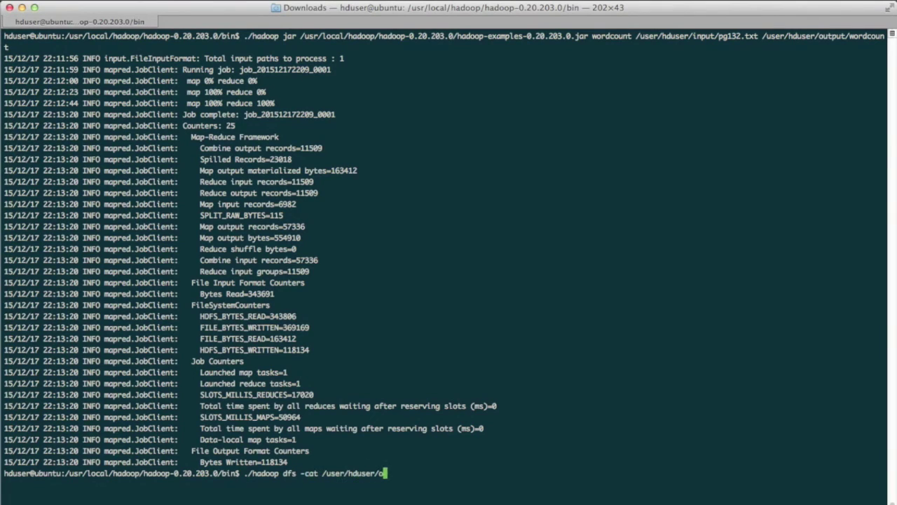
{"action": "type", "text": "utput/wordcount/p* | less"}
{"action": "key", "text": "Return"}
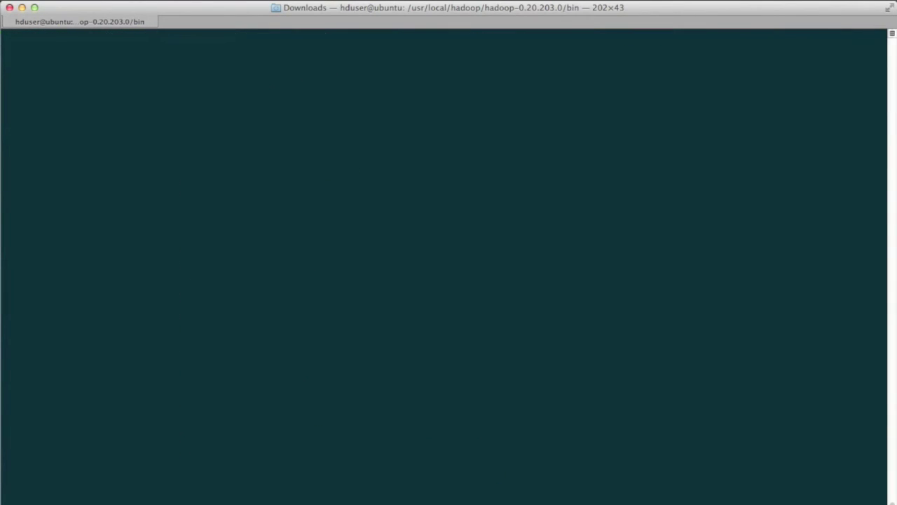
{"action": "scroll", "coordinate": [448, 266], "scroll_direction": "down", "scroll_amount": 8}
{"action": "scroll", "coordinate": [449, 266], "scroll_direction": "down", "scroll_amount": 20}
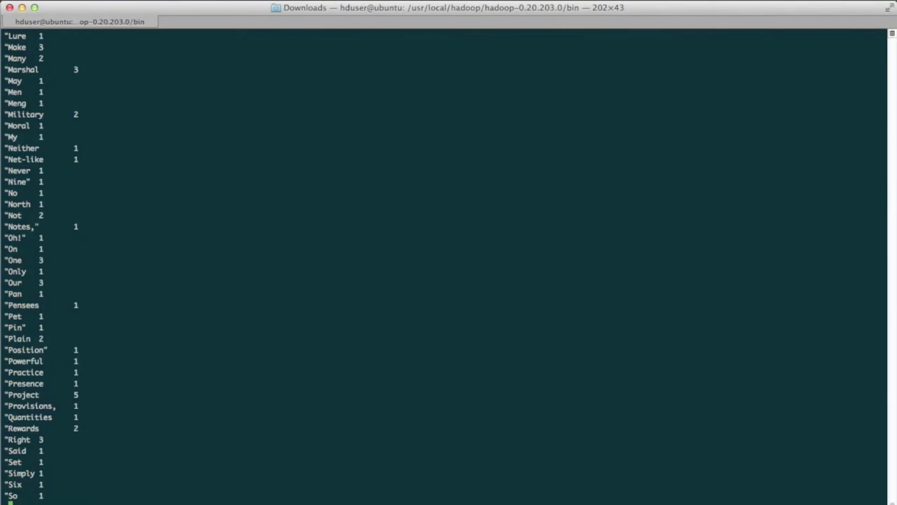
{"action": "scroll", "coordinate": [449, 267], "scroll_direction": "down", "scroll_amount": 20}
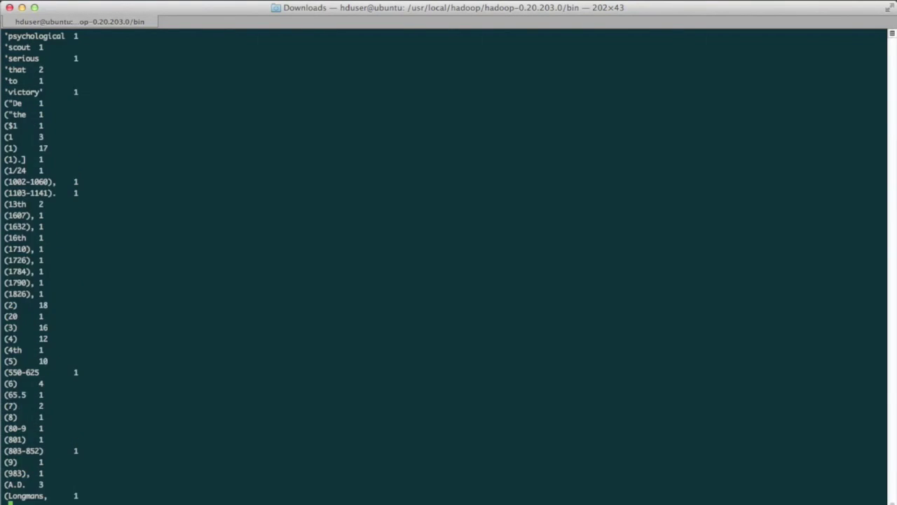
{"action": "scroll", "coordinate": [449, 267], "scroll_direction": "down", "scroll_amount": 20}
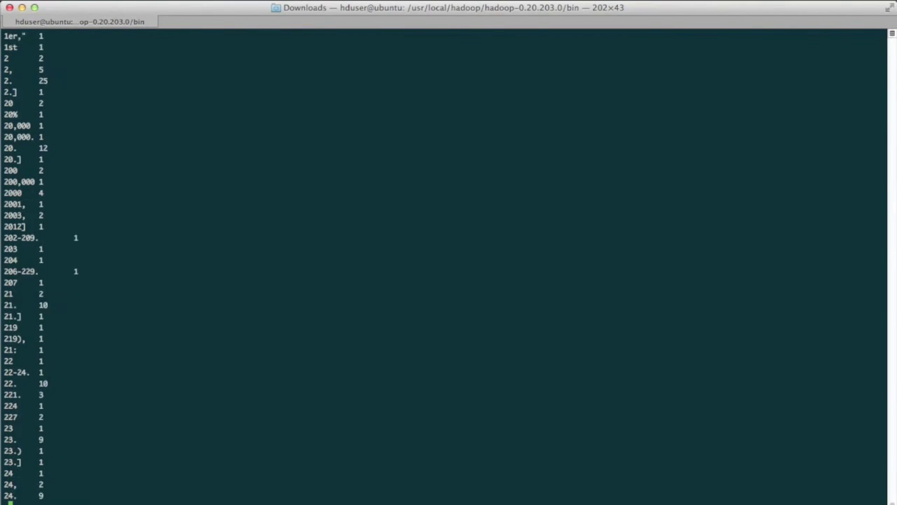
{"action": "scroll", "coordinate": [449, 266], "scroll_direction": "down", "scroll_amount": 20}
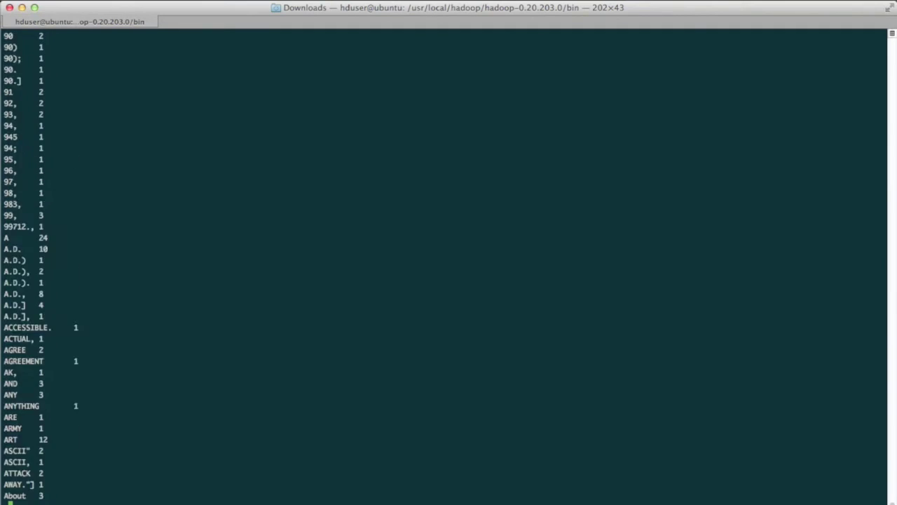
{"action": "scroll", "coordinate": [449, 266], "scroll_direction": "down", "scroll_amount": 20}
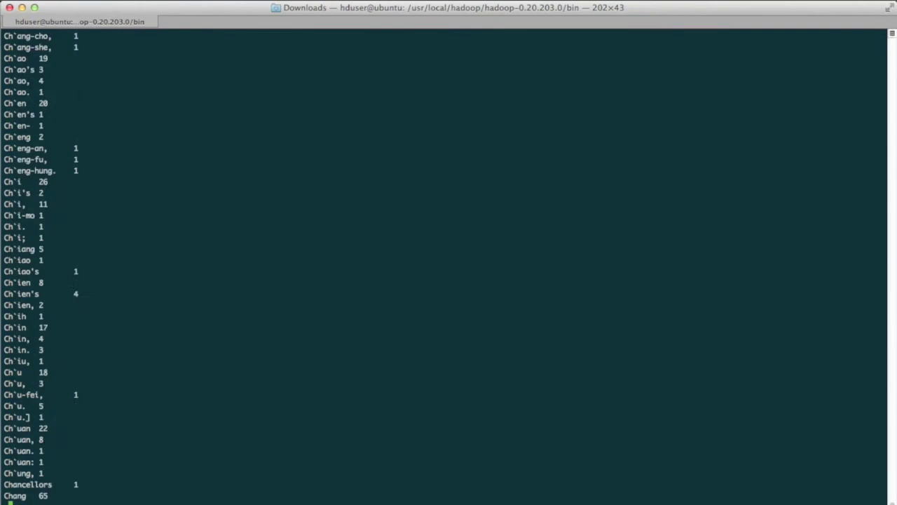
{"action": "scroll", "coordinate": [448, 266], "scroll_direction": "down", "scroll_amount": 20}
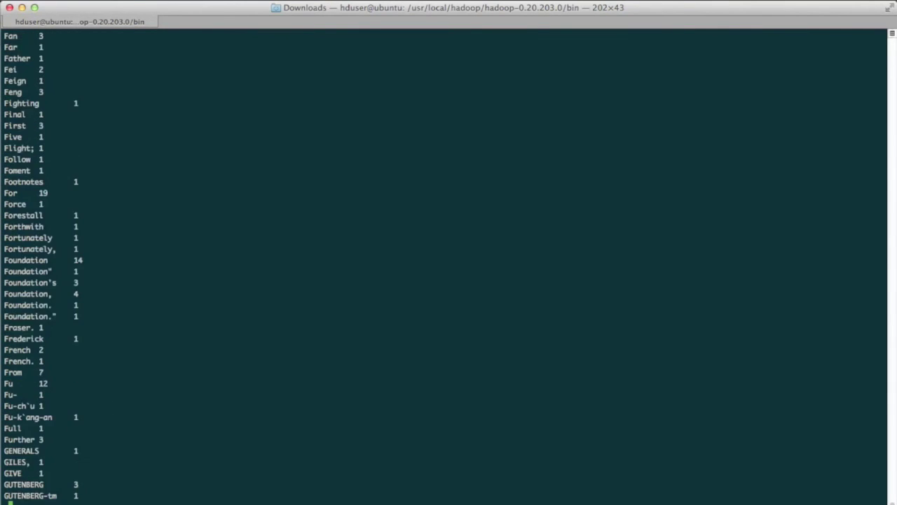
Step: Clear the screen and install git with sudo apt-get install git, answering Y
{"action": "type", "text": "qcle"}
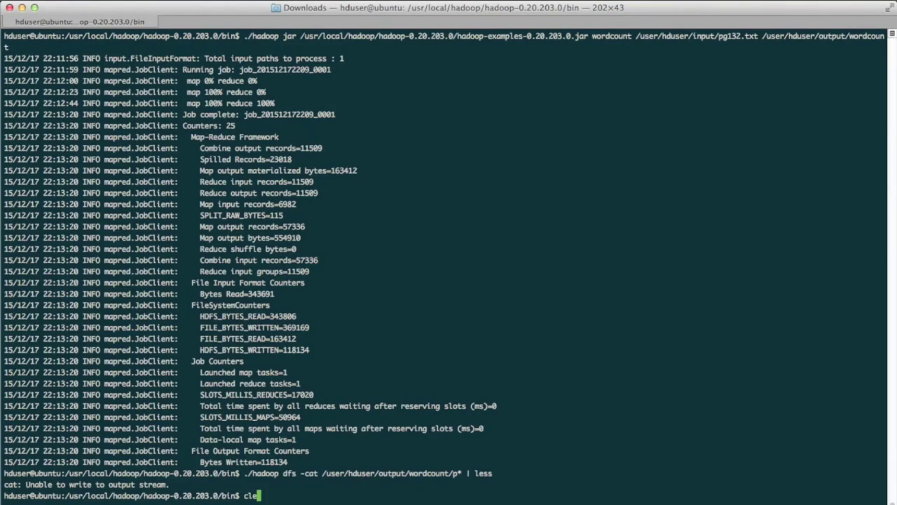
{"action": "type", "text": "ar"}
{"action": "key", "text": "Return"}
{"action": "type", "text": "sudo apt-get install git"}
{"action": "key", "text": "BackSpace"}
{"action": "key", "text": "BackSpace"}
{"action": "key", "text": "BackSpace"}
{"action": "type", "text": "install git"}
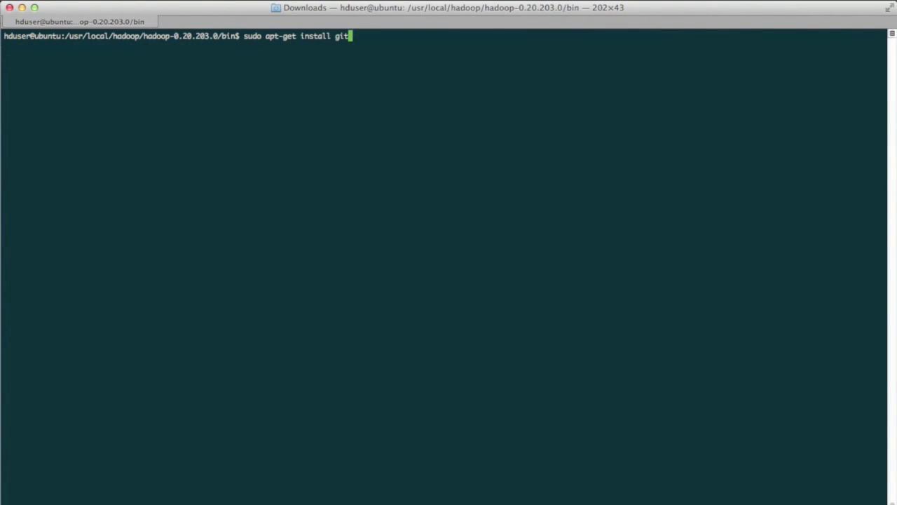
{"action": "key", "text": "Return"}
{"action": "type", "text": "Y"}
{"action": "key", "text": "Return"}
{"action": "type", "text": "clear"}
Step: Install Maven with apt-get and confirm mvn -version reports Apache Maven 3.0.5
{"action": "key", "text": "Return"}
{"action": "type", "text": "sudo apt-get install maven"}
{"action": "key", "text": "Return"}
{"action": "type", "text": "Y"}
{"action": "key", "text": "Return"}
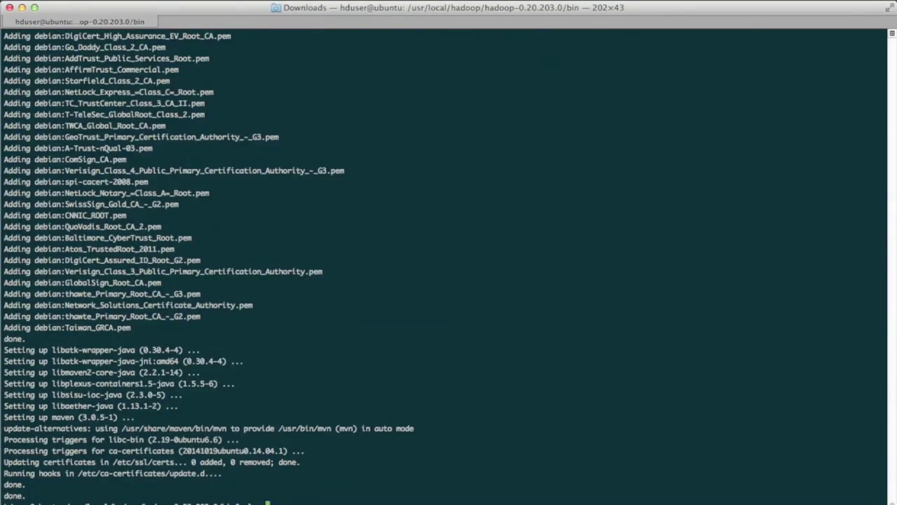
{"action": "key", "text": "ctrl+l"}
{"action": "type", "text": "mvn -version"}
{"action": "key", "text": "Return"}
{"action": "left_click_drag", "start_coordinate": [62, 47], "coordinate": [82, 47]}
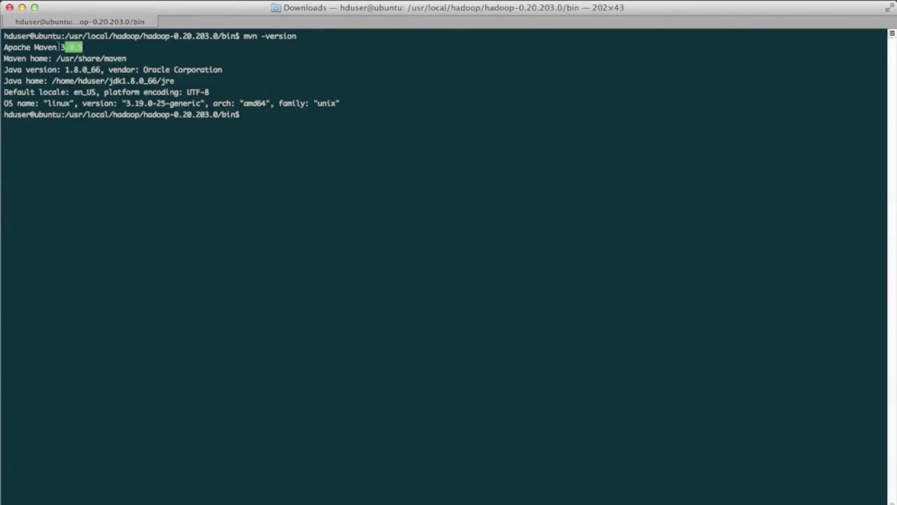
{"action": "type", "text": "clear"}
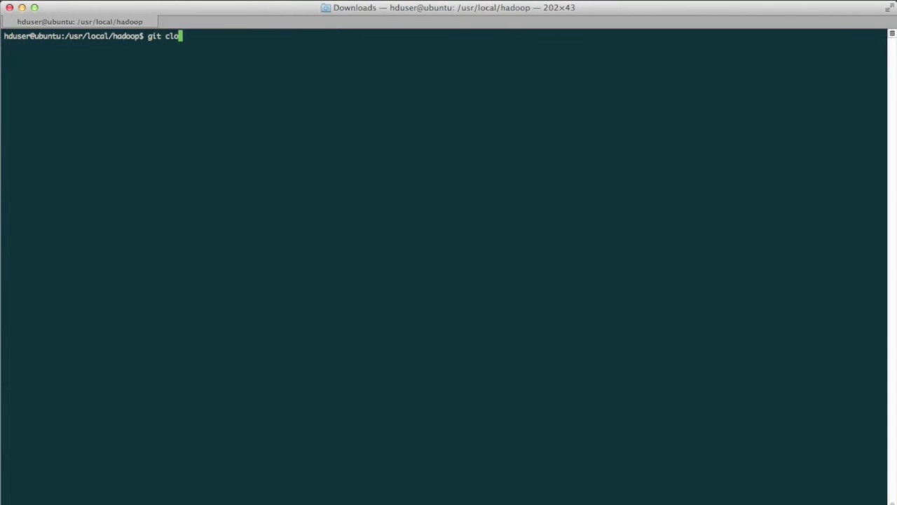
{"action": "type", "text": "ne https://github.com/apache/giraph.git"}
{"action": "key", "text": "Return"}
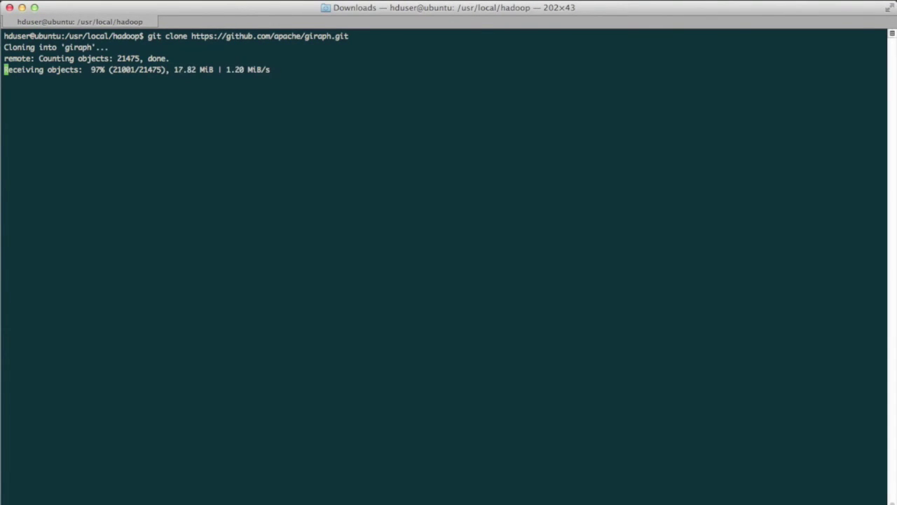
Step: Append 'export GIRAPH_HOME=/usr/local/hadoop/giraph' to the end of ~/.bashrc in vim and save
{"action": "type", "text": "vim ~/.bashrc"}
{"action": "key", "text": "Return"}
{"action": "key", "text": "shift+g"}
{"action": "type", "text": "oexport GIRAPH_HOME="}
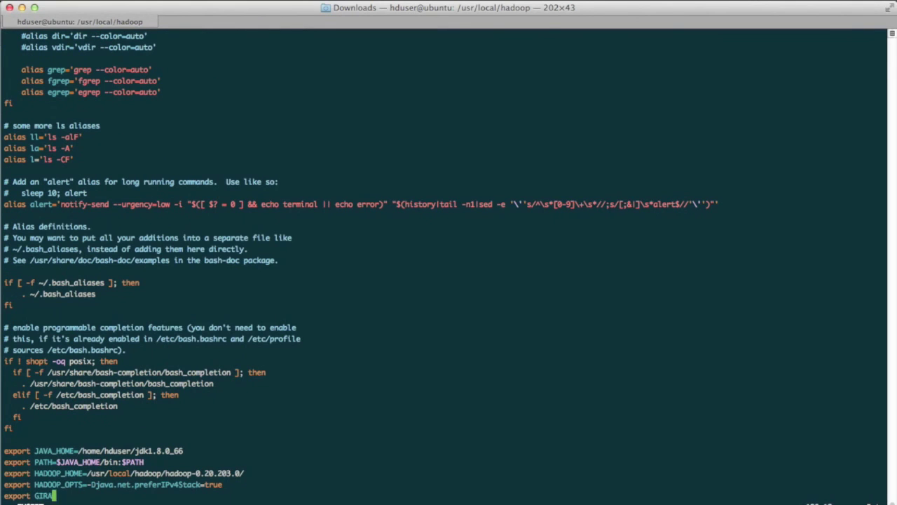
{"action": "type", "text": "/usr/local/hadoop/giraph"}
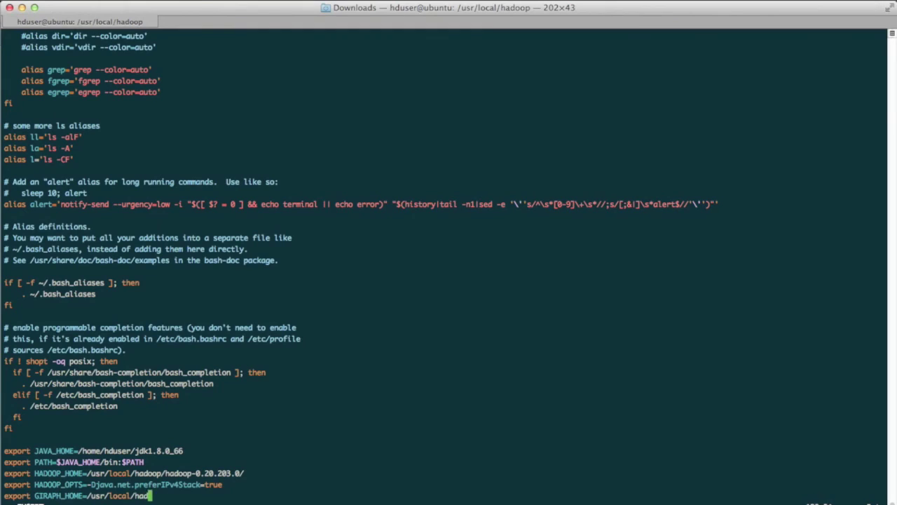
{"action": "key", "text": "Escape"}
{"action": "type", "text": ":wq"}
{"action": "key", "text": "Return"}
Step: List the hadoop folder to show the new giraph directory, then clear the screen
{"action": "type", "text": "ls -l"}
{"action": "key", "text": "Return"}
{"action": "double_click", "coordinate": [210, 148]}
{"action": "left_click", "coordinate": [246, 167]}
{"action": "type", "text": "clear"}
{"action": "key", "text": "Return"}
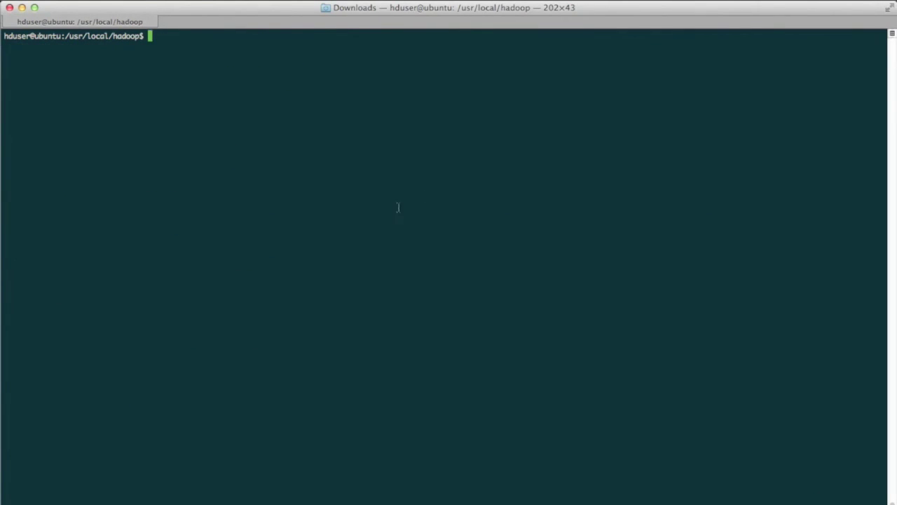
Step: Enter the giraph folder and build it with mvn package -DskipTests
{"action": "type", "text": "cd giraph/"}
{"action": "key", "text": "Return"}
{"action": "type", "text": "mvn package -DskipTests"}
{"action": "key", "text": "Return"}
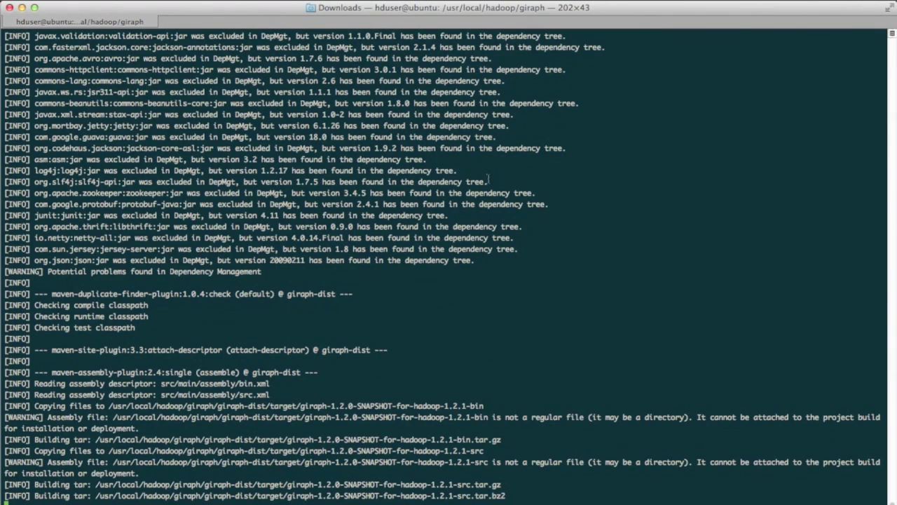
Step: Create tiny_graph.txt in vim and paste in the five lines of JSON graph data
{"action": "key", "text": "ctrl+l"}
{"action": "type", "text": "vim -/tiny_graph.txt"}
{"action": "key", "text": "Return"}
{"action": "key", "text": "i"}
{"action": "type", "text": "[0,0,[[1,1],[3,3]]] [1,0,[[0,1],[2,2],[3,1]]] [2,0,[[1,2],[4,4]]] [3,0,[[0,3],[1,1],[4,4]]] [4,0,[[3,4],[2,4]]]"}
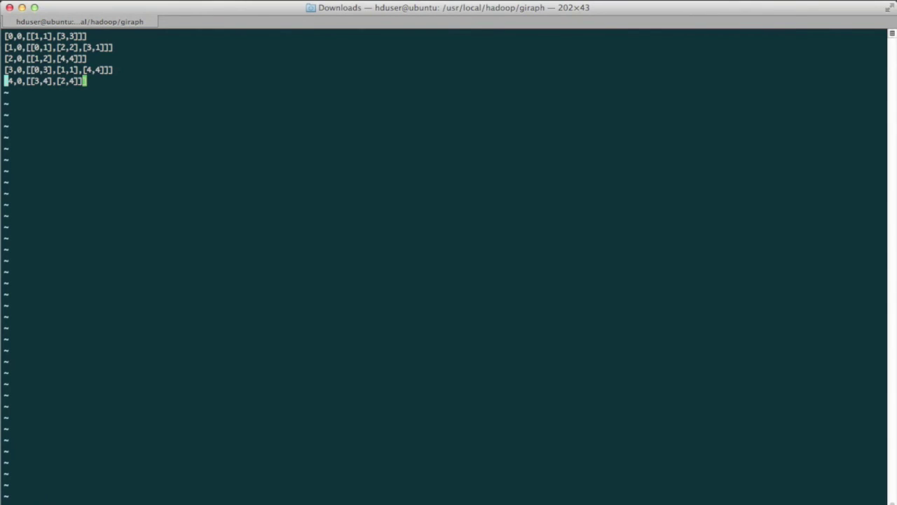
Step: Walk through the vertex ids, values, edge targets and weights, then save with :wq
{"action": "left_click", "coordinate": [19, 36]}
{"action": "left_click", "coordinate": [34, 36]}
{"action": "left_click", "coordinate": [11, 47]}
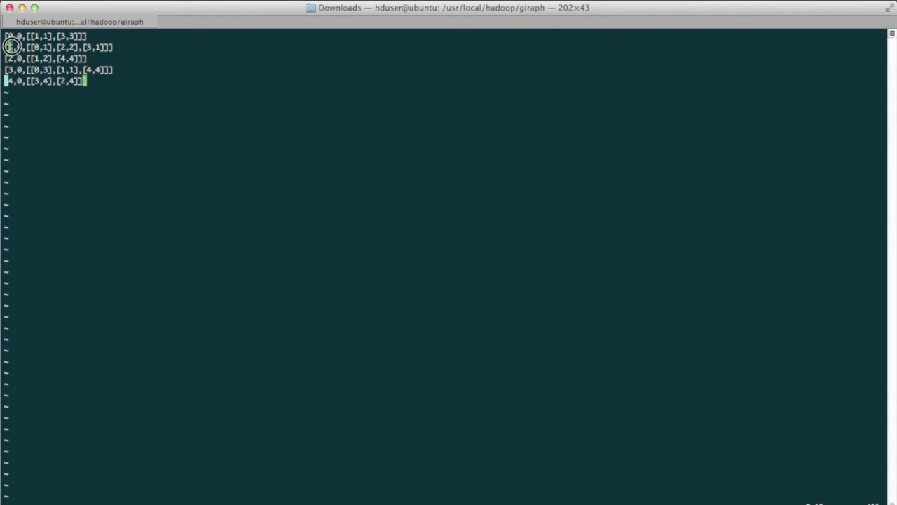
{"action": "left_click", "coordinate": [46, 35]}
{"action": "left_click", "coordinate": [63, 36]}
{"action": "left_click", "coordinate": [12, 70]}
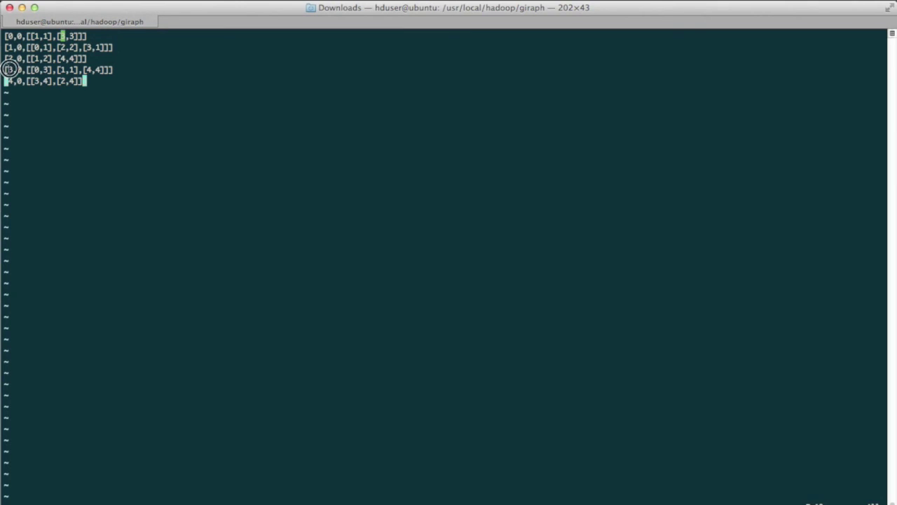
{"action": "left_click", "coordinate": [72, 36]}
{"action": "type", "text": ":wq"}
{"action": "key", "text": "Return"}
Step: From hadoop-0.20.203.0/bin, copy ~/tiny_graph.txt into HDFS /user/hduser/input with -copyFromLocal
{"action": "type", "text": "cd ../hadoop-0.20.203.0/bin/"}
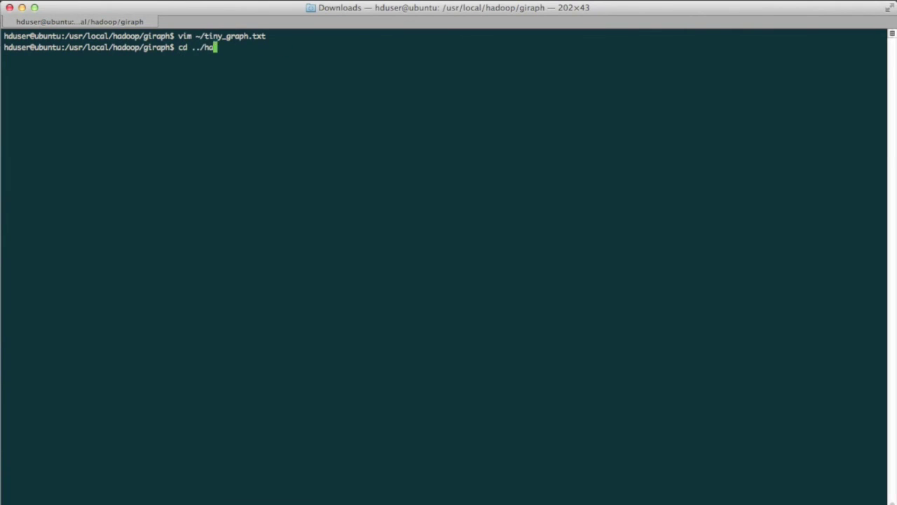
{"action": "key", "text": "Return"}
{"action": "type", "text": "./hadoop dfs -copyFromLoc"}
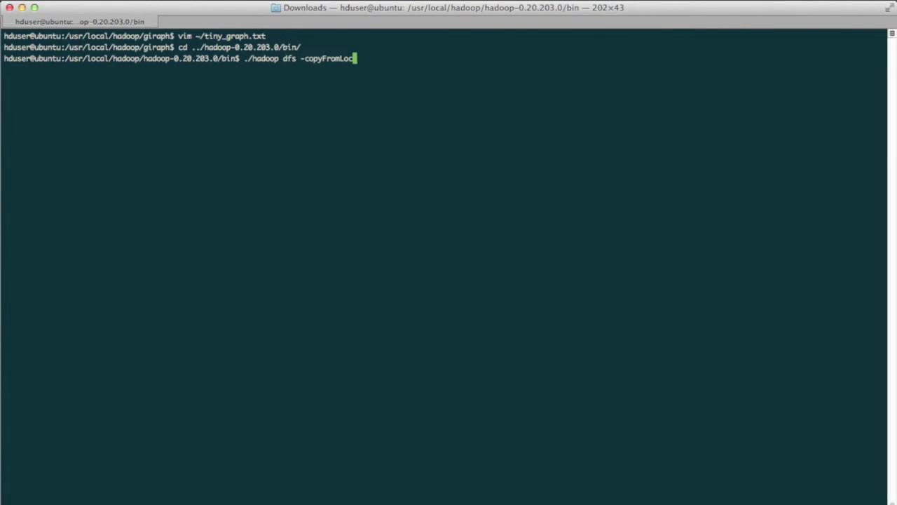
{"action": "type", "text": "al ~/tiny_graph.txt /user/hduser/input/tiny_graph.txt"}
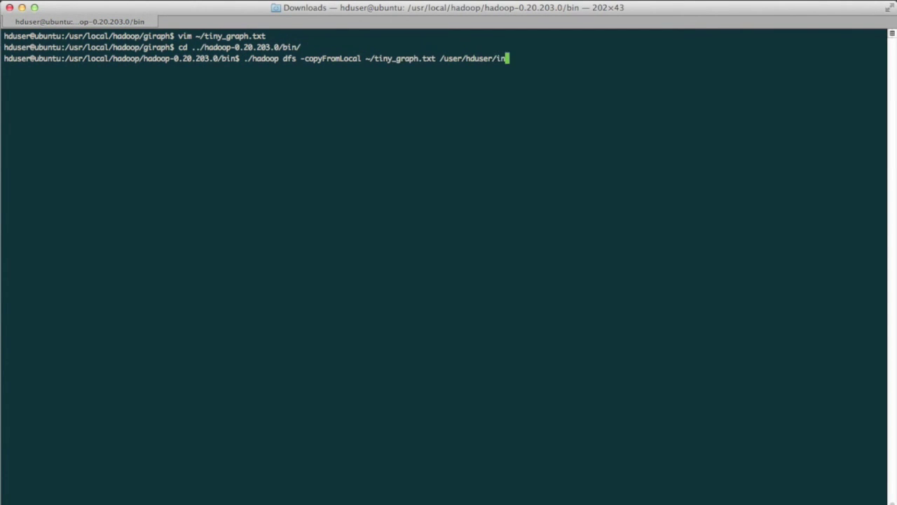
{"action": "key", "text": "Return"}
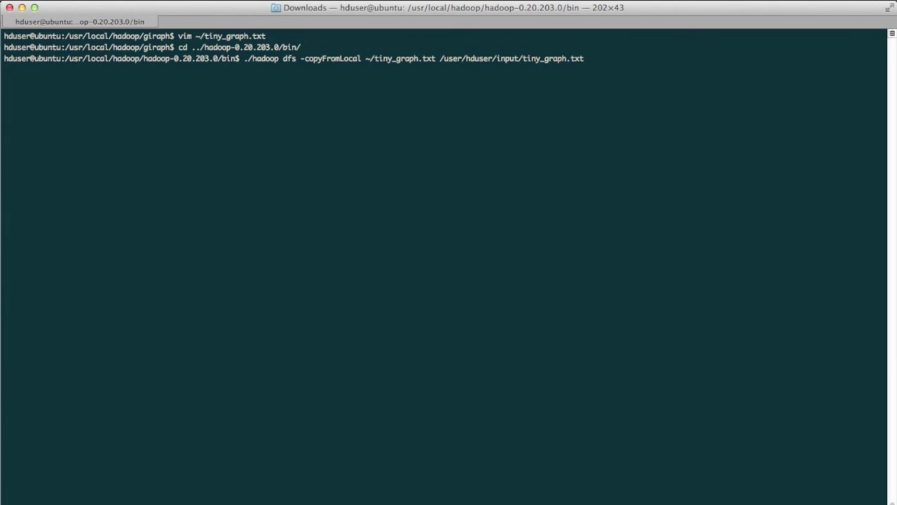
Step: List /user/hduser/input, showing tiny_graph.txt at 112 bytes beside pg132.txt, then paste the Giraph command
{"action": "type", "text": "./hadoop dfs -ls /user/hduser/input"}
{"action": "key", "text": "Return"}
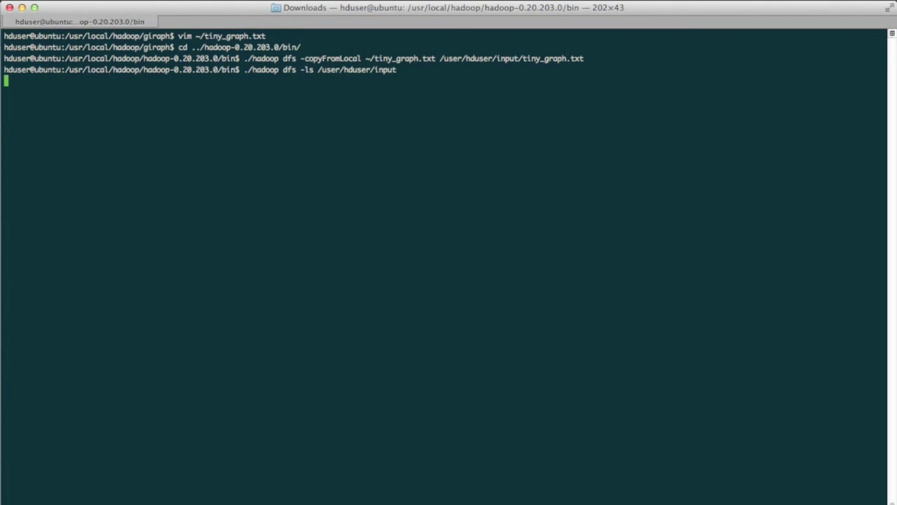
{"action": "type", "text": "clear"}
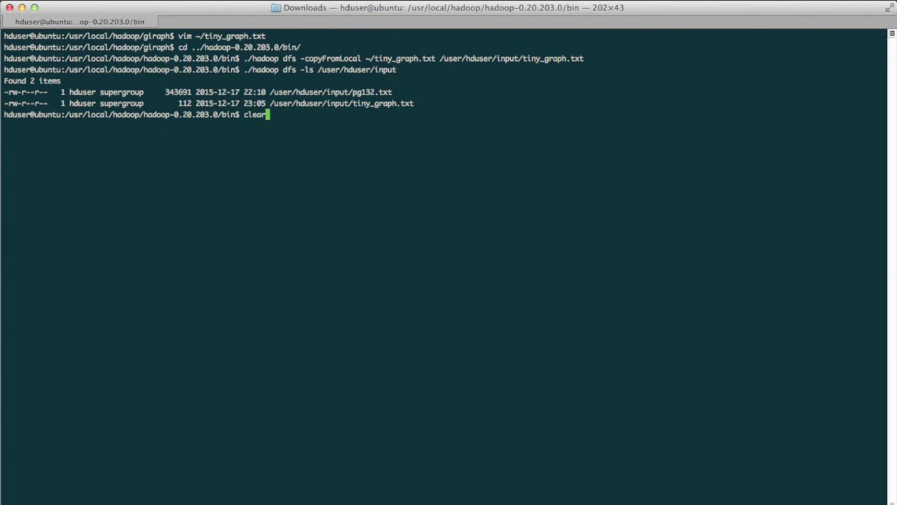
{"action": "key", "text": "Return"}
{"action": "type", "text": "./hadoop jar /usr/local/hadoop/giraph/giraph-examples/target/giraph-examples-1.2.0-SNAPSHOT-for-hadoop-1.2.1-jar-with-dependencies.jar org.apache.giraph.GiraphRunner org.apache.giraph.examples.SimpleShortestPathsComputation -vif org.apache.giraph.io.formats.JsonLongDoubleFloatDoubleVertexInputFormat -vip /user/hduser/input/tiny_graph.txt -vof org.apache.giraph.io.formats.IdWithValueTextOutputFormat -op /user/hduser/output/shortestpaths -w 1"}
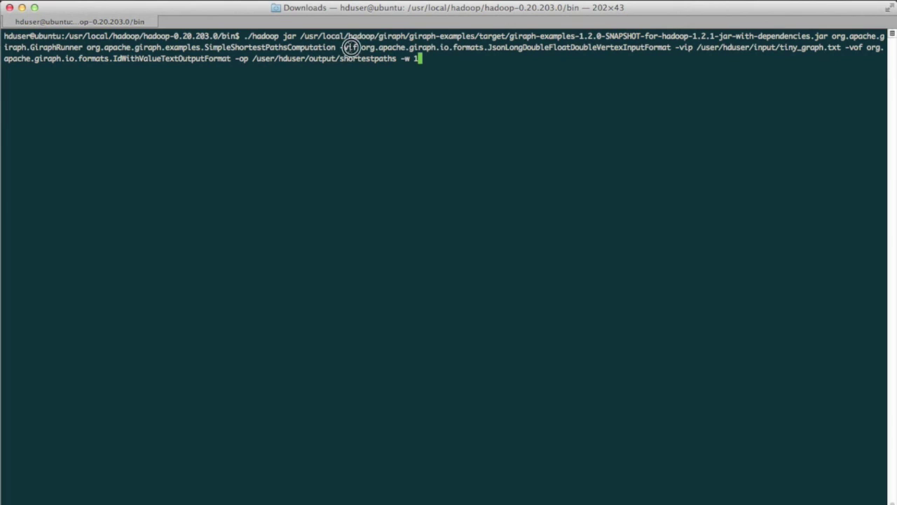
Step: Run the GiraphRunner SimpleShortestPathsComputation command on tiny_graph.txt with -w 1, after reviewing its -vif and -vof options
{"action": "left_click_drag", "start_coordinate": [353, 47], "coordinate": [359, 47]}
{"action": "left_click", "coordinate": [850, 49]}
{"action": "double_click", "coordinate": [851, 48]}
{"action": "key", "text": "Return"}
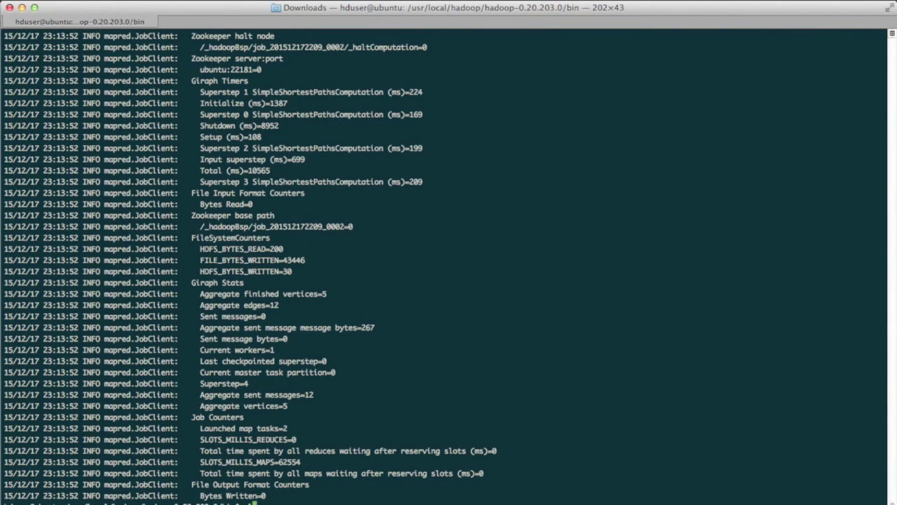
Step: Print /user/hduser/output/shortestpaths/p*, showing distances 1.0, 0.0, 2.0, 1.0, 5.0 for vertices 0–4
{"action": "key", "text": "ctrl+l"}
{"action": "type", "text": "./hadoop dfs -cat /usr/lo"}
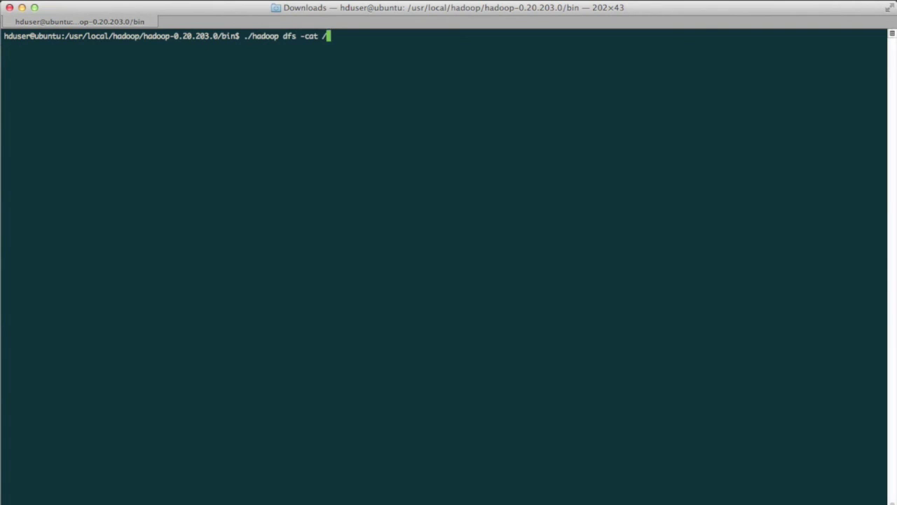
{"action": "key", "text": "BackSpace"}
{"action": "key", "text": "BackSpace"}
{"action": "key", "text": "BackSpace"}
{"action": "key", "text": "BackSpace"}
{"action": "type", "text": "er/hduser/output/shortestpaths/p*"}
{"action": "key", "text": "Return"}
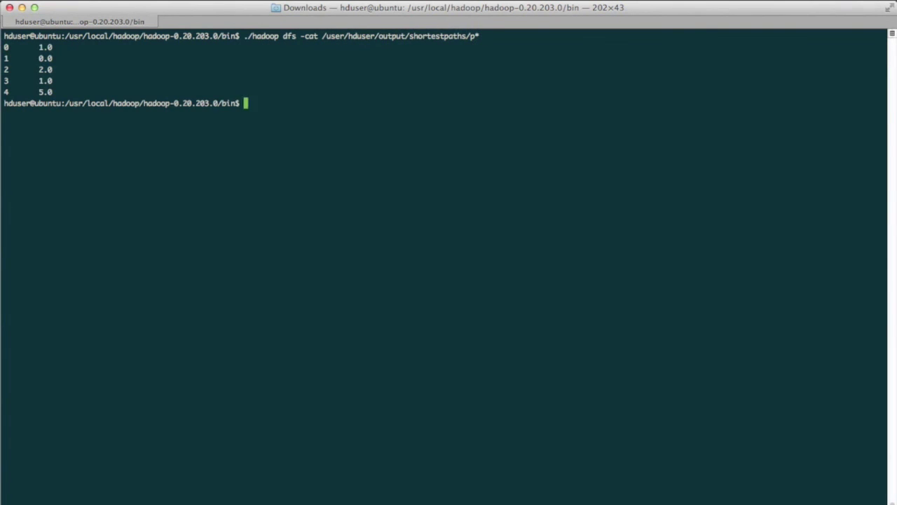